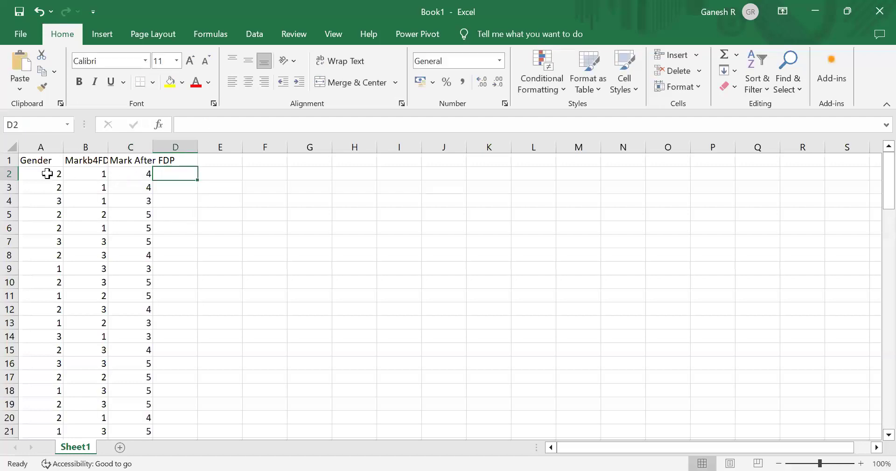
left_click(47, 174)
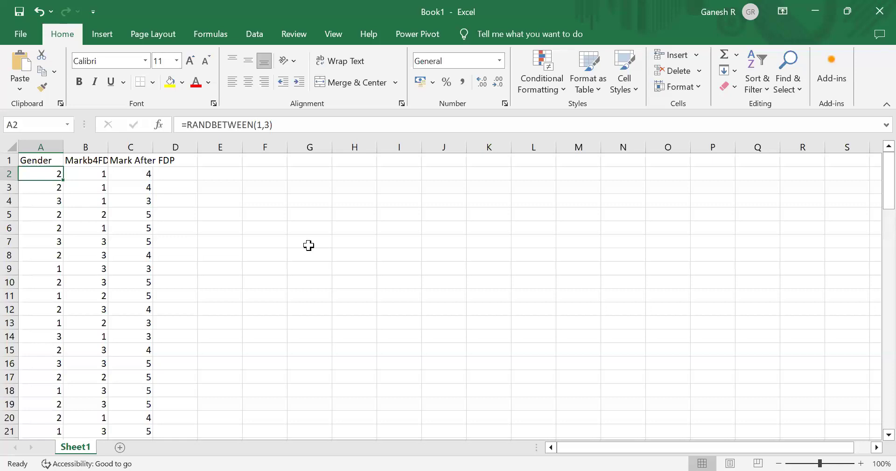
key("shift+Right")
key("shift+Right")
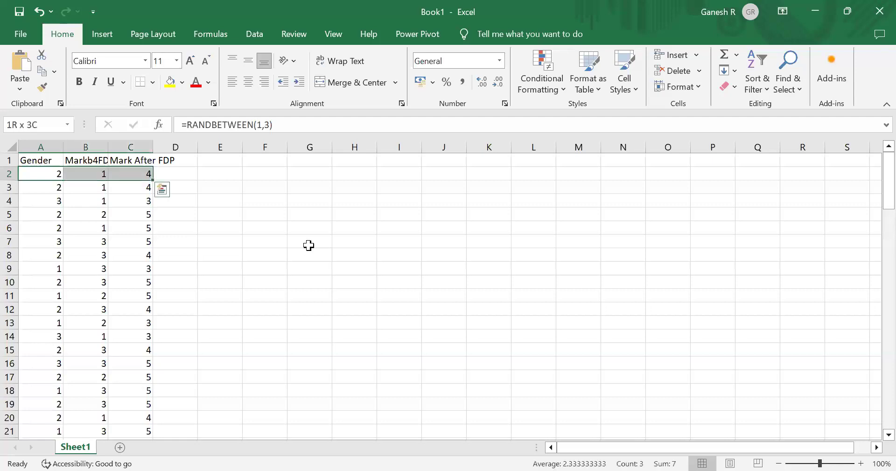
key("shift+Up")
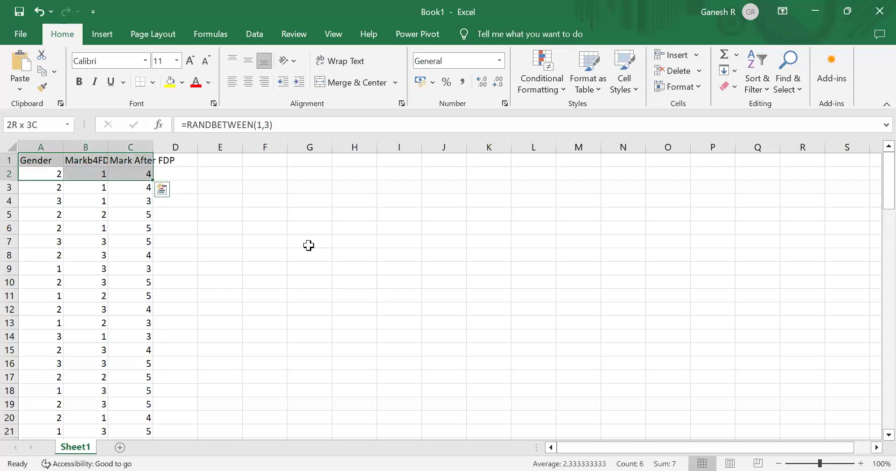
key("ctrl+shift+Down")
key("ctrl+Home")
key("Down")
key("shift+Right")
key("shift+Right")
key("ctrl+shift+Down")
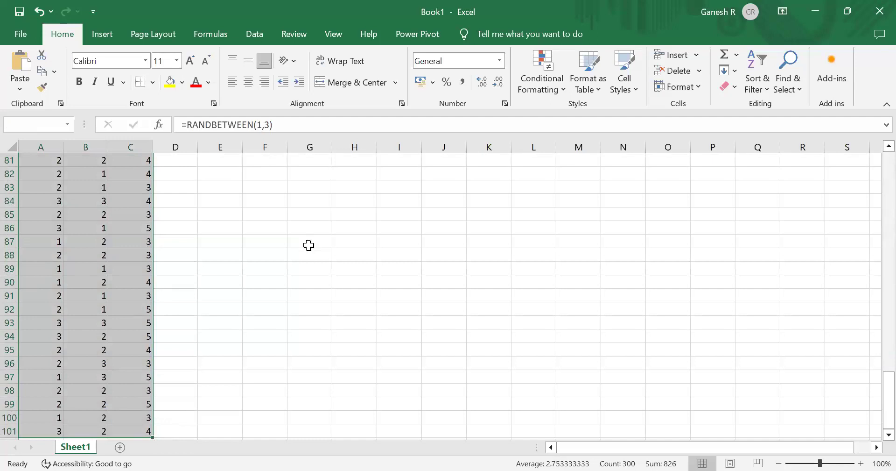
key("ctrl+c")
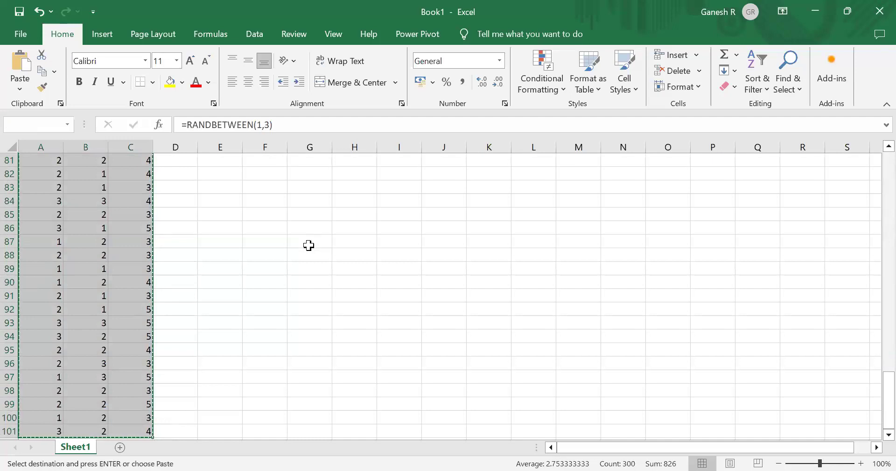
key("ctrl+Home")
key("Down")
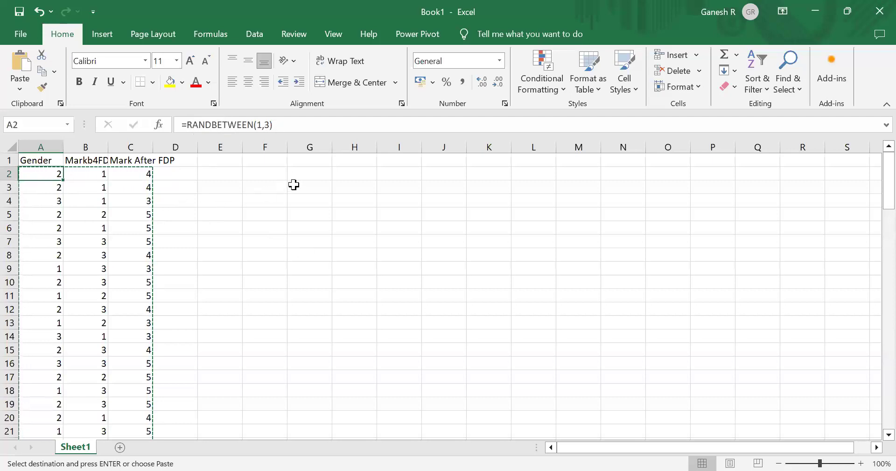
left_click(271, 173)
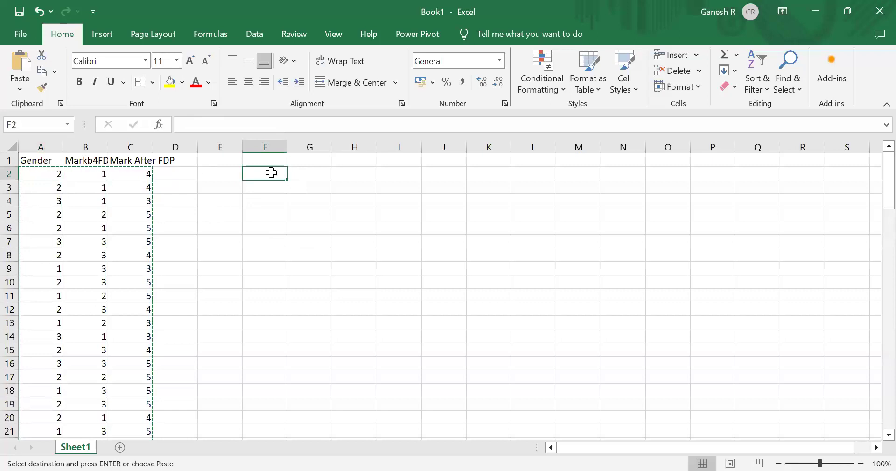
key("ctrl+v")
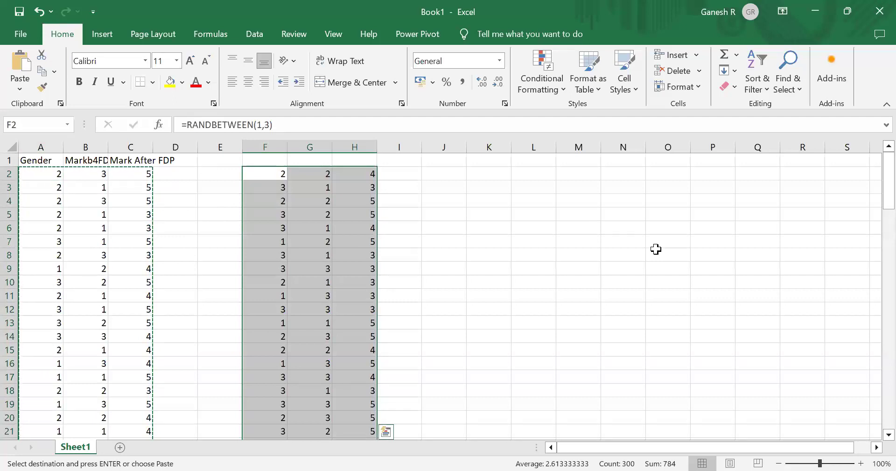
key("Delete")
- Copy the data in A2:C101 and paste it as values only starting at cell F2
key("Home")
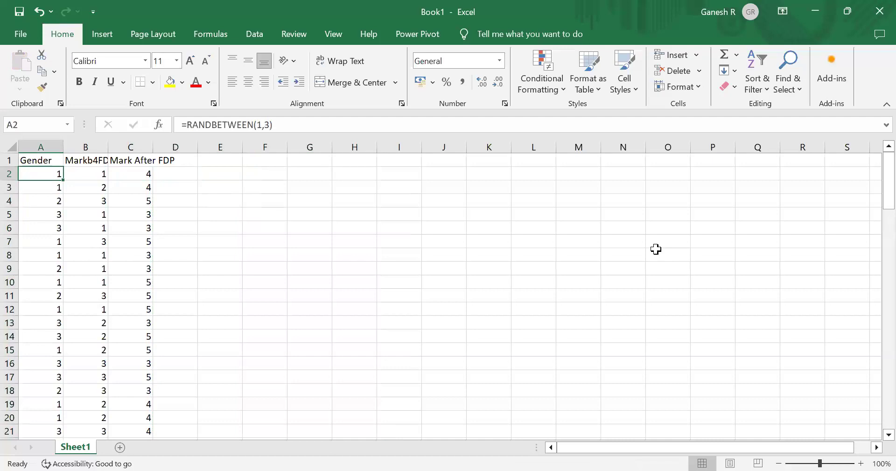
key("shift+Right")
key("shift+Right")
key("ctrl+shift+Down")
key("ctrl+c")
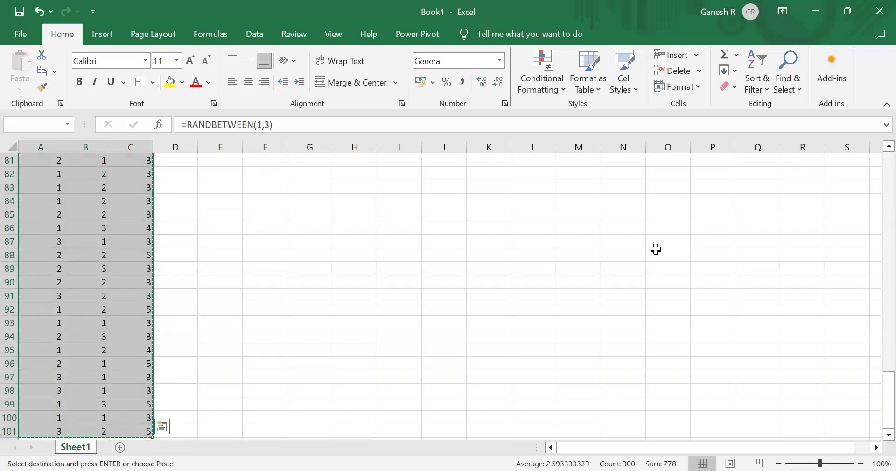
key("Home")
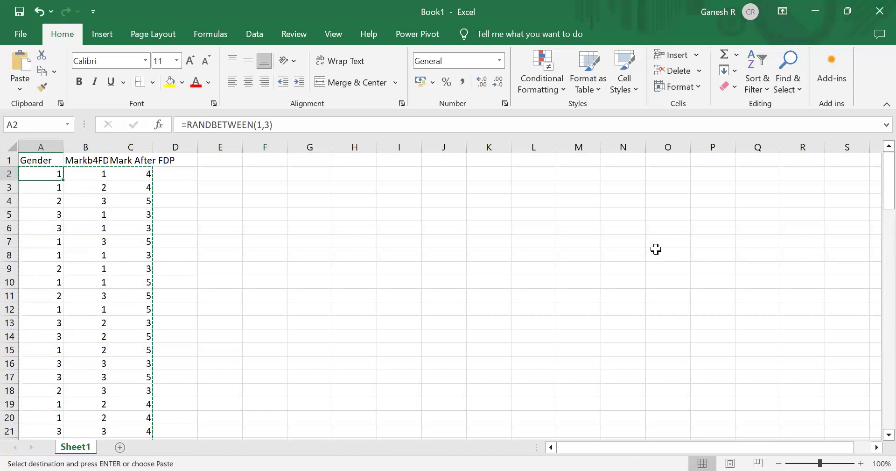
left_click(272, 172)
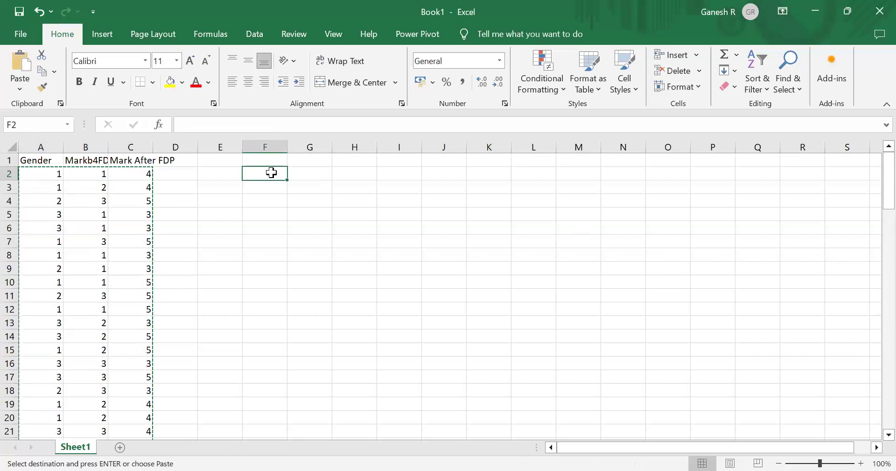
key("alt")
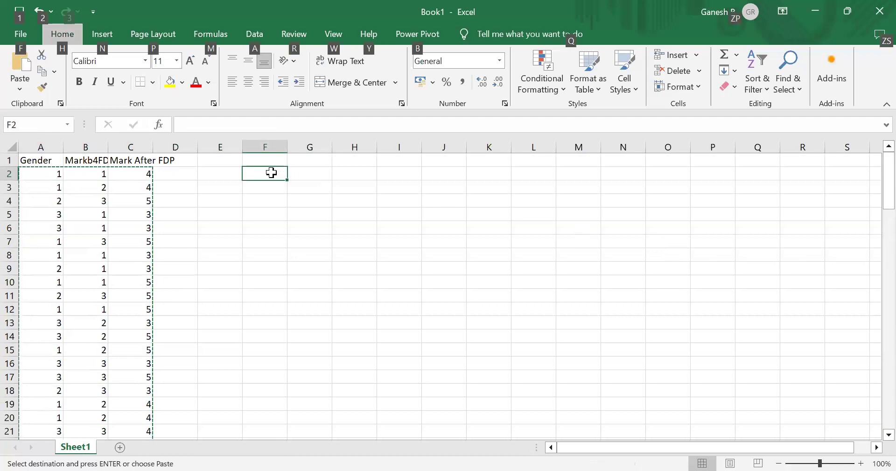
key("e")
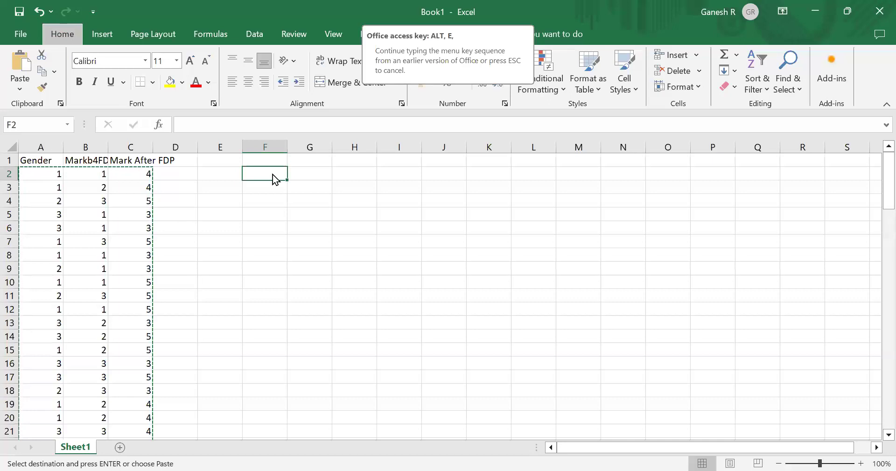
key("s")
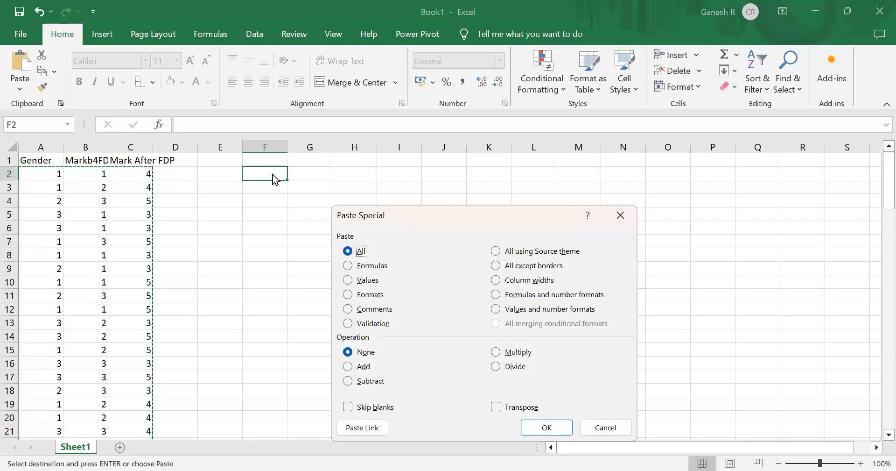
key("v")
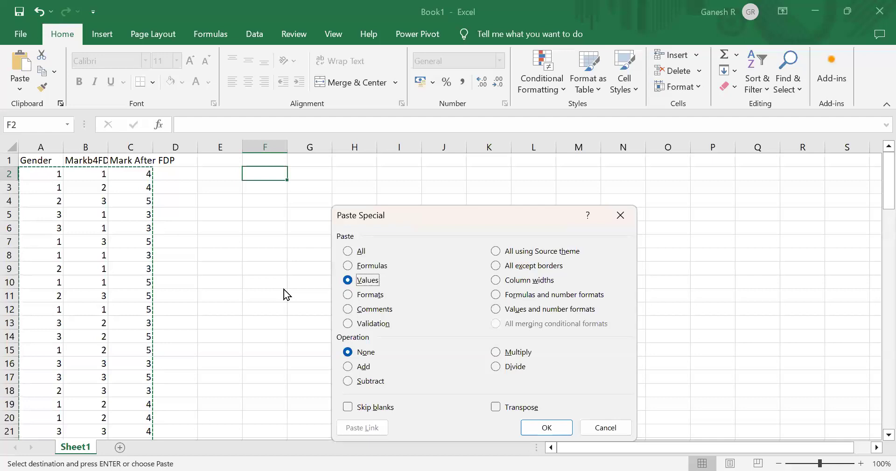
key("Return")
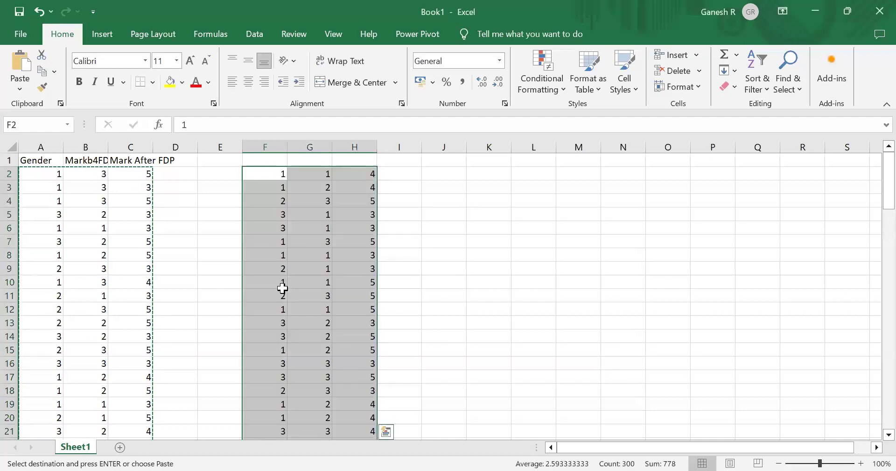
- Replace the random formulas in A2:C101 with the pasted values and delete the temporary copy in columns F to H
key("ctrl+c")
key("Left")
key("Left")
key("Left")
key("Left")
key("Left")
key("ctrl+v")
key("Right")
key("Right")
key("Right")
key("Right")
key("Right")
key("shift+Right")
key("shift+Right")
key("ctrl+v")
key("ctrl+shift+Down")
key("Delete")
key("Left")
key("Left")
key("Left")
key("Left")
key("Left")
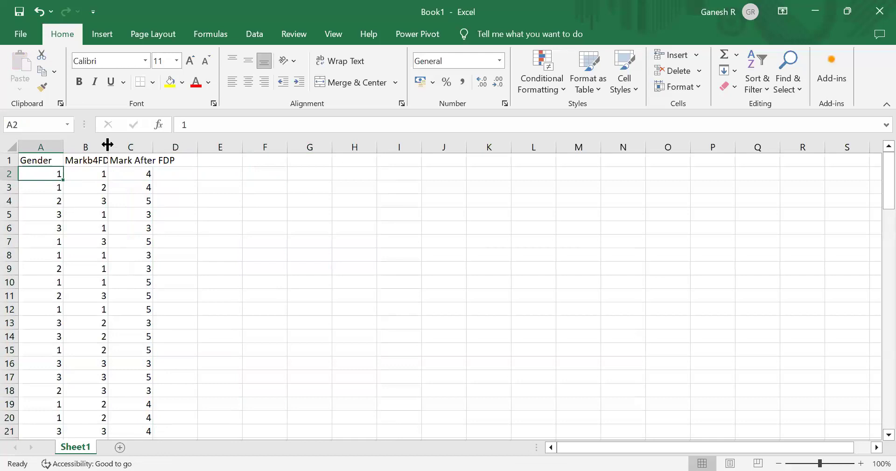
- Autofit column C to fit its Mark After FDP header
left_click(85, 182)
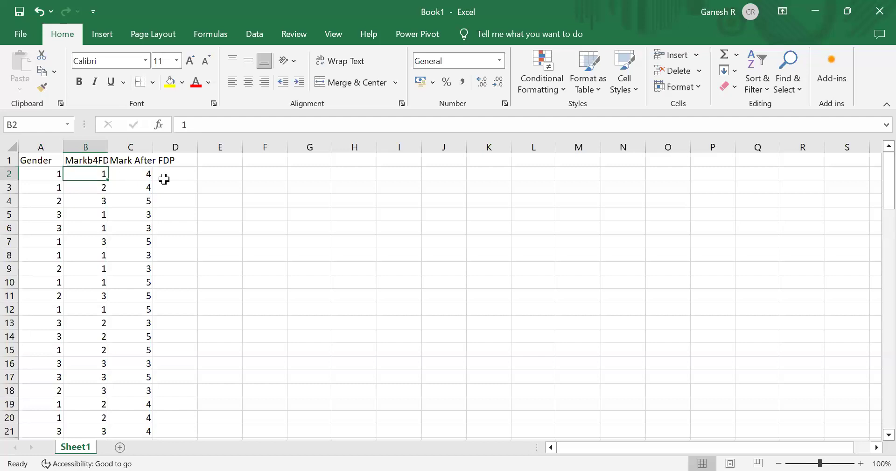
double_click(149, 147)
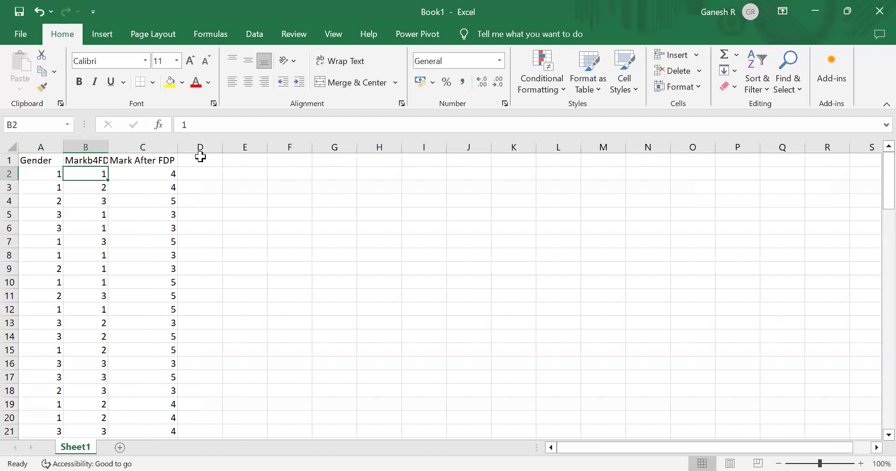
- Enter Gender, Male, Female, Transgender and Total down column E starting at E1
left_click(240, 159)
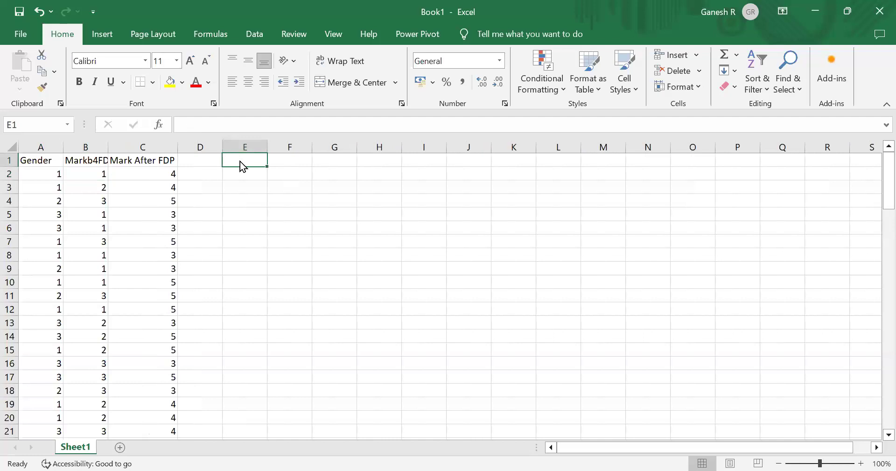
type("G")
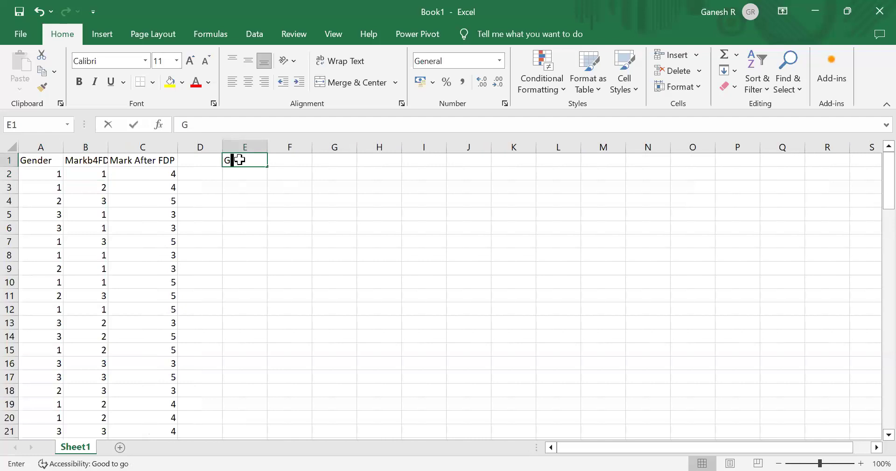
type("ender")
key("Return")
type("Male")
key("Return")
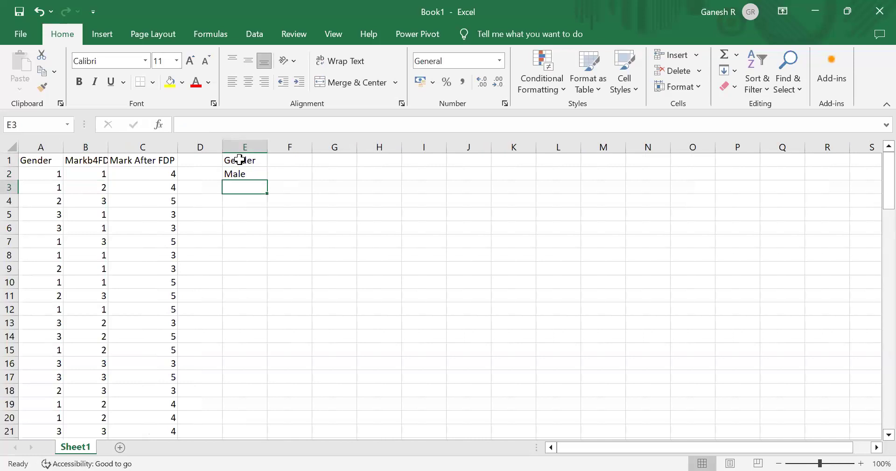
type("Female")
key("Return")
type("Transgender")
key("Return")
type("T")
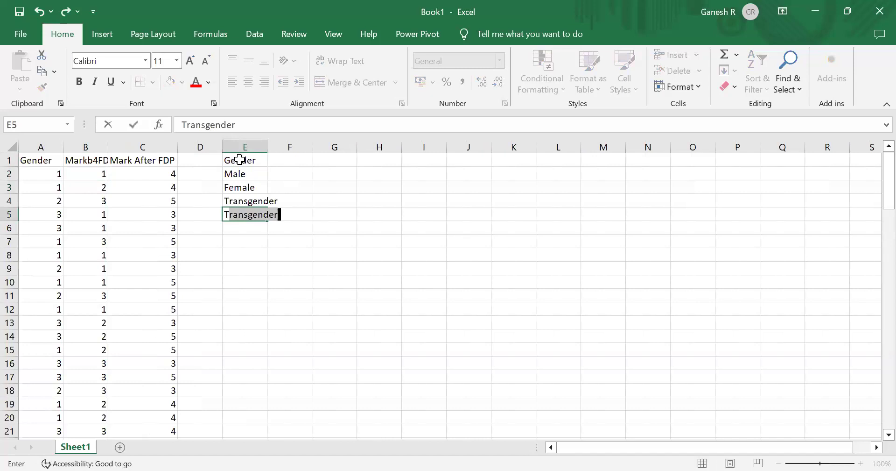
type("otal")
key("Tab")
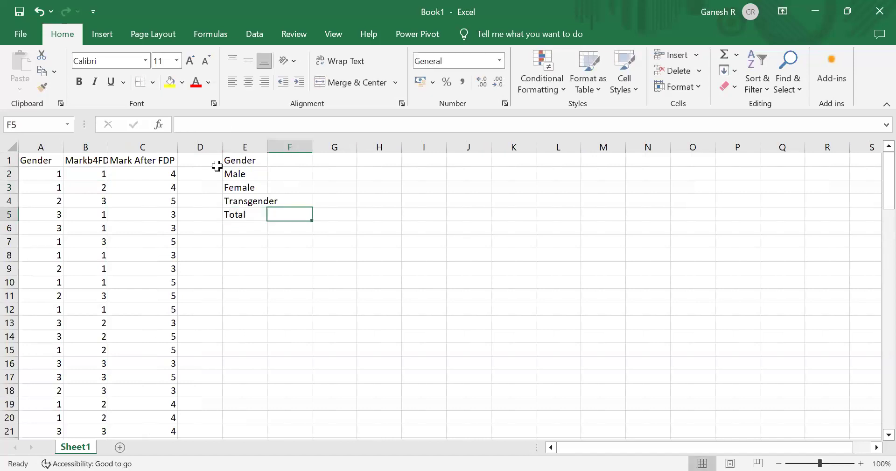
- Enter a Code header in D1 with codes 1, 2 and 3 beside Male, Female and Transgender
left_click(216, 171)
key("Up")
type("C")
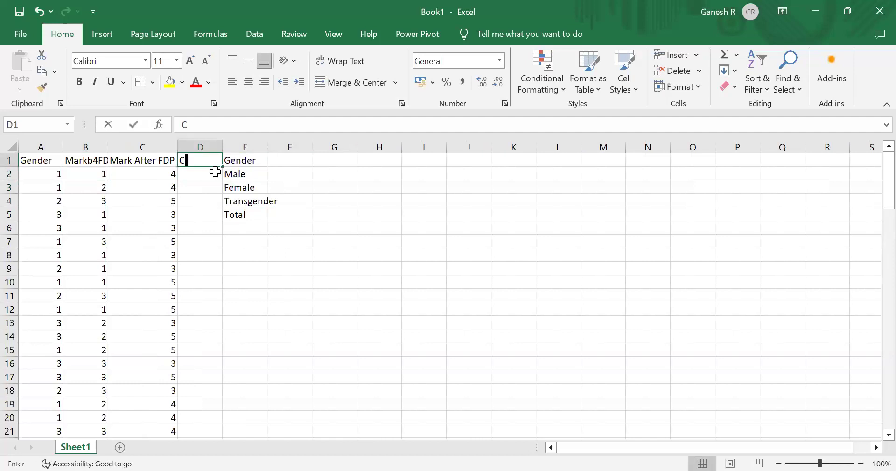
type("ode")
key("Return")
type("1")
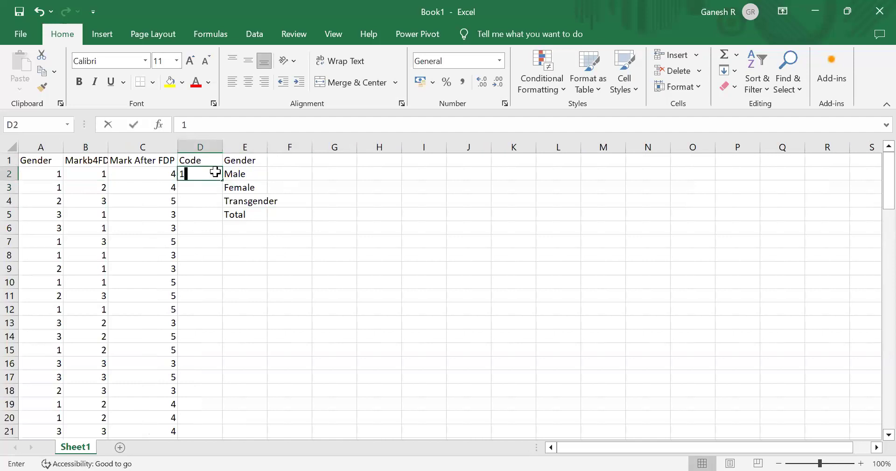
key("Return")
type("2")
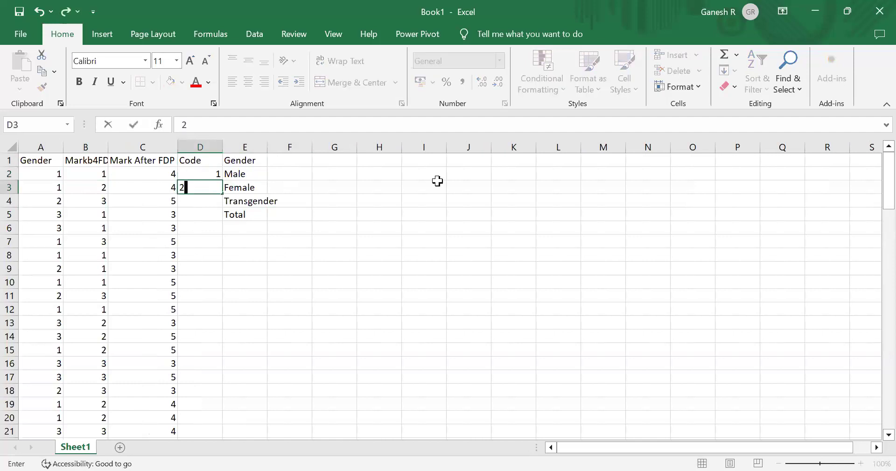
key("Return")
type("3")
key("Tab")
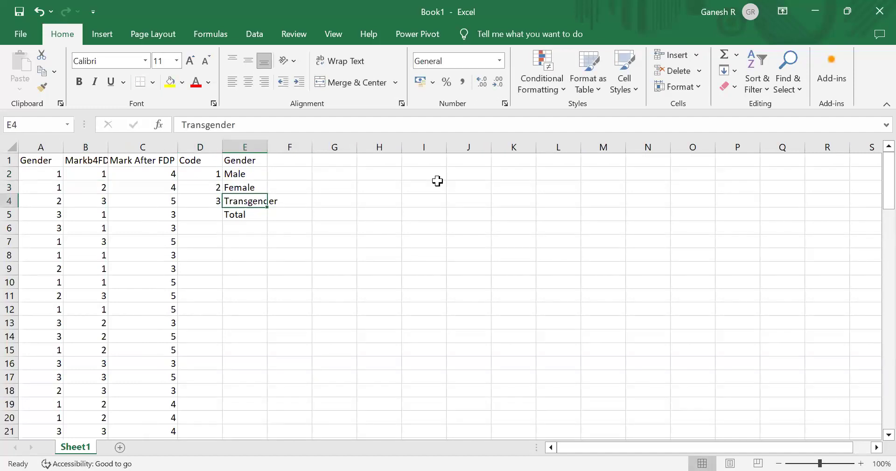
- Add the headers Number in F1 and % in G1
left_click(291, 159)
type("N")
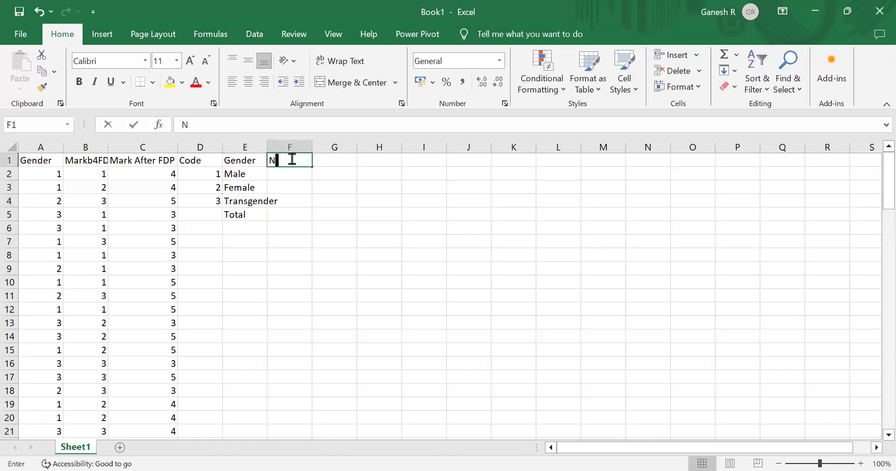
type("umber")
key("Tab")
type("^")
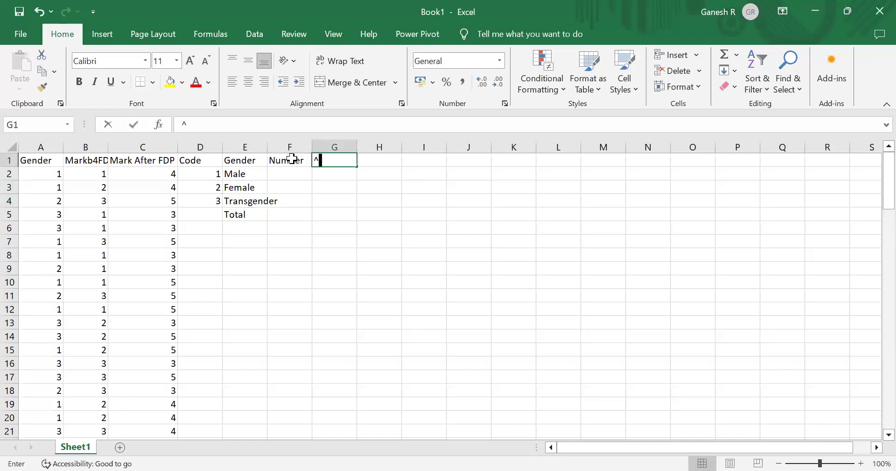
key("BackSpace")
type("%")
key("Return")
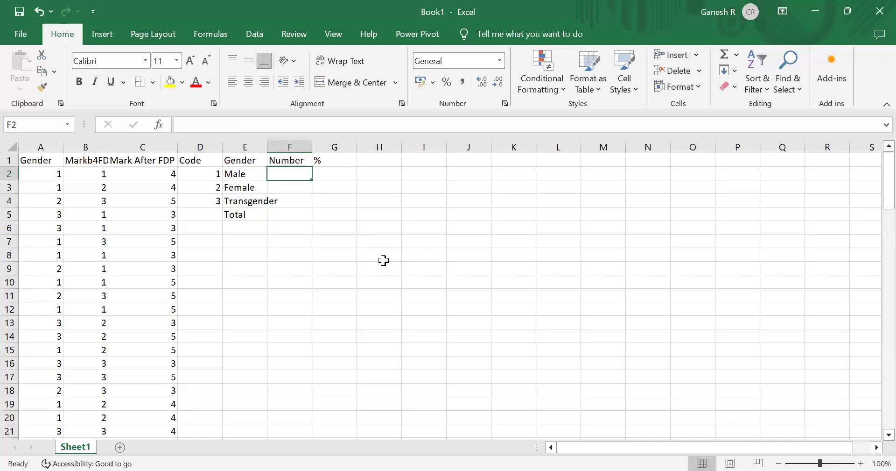
- Enter a COUNTIF formula in F2 that counts the Gender values in A2:A101 matching the Male code in D2
type("=")
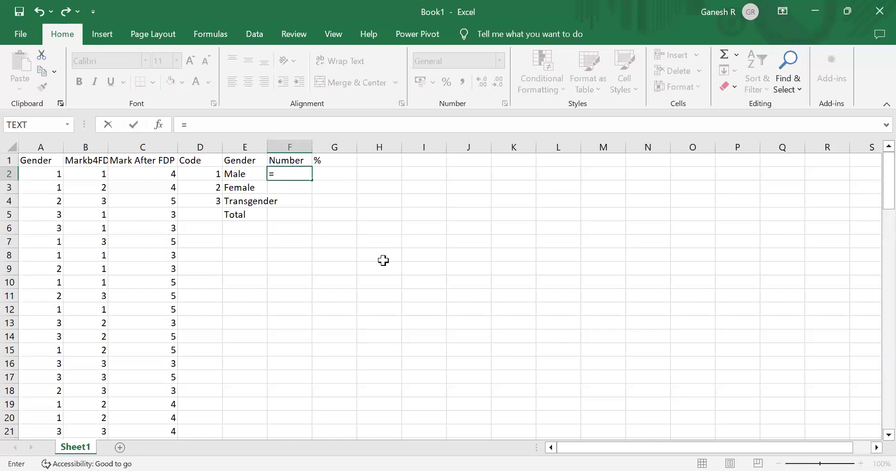
type("count")
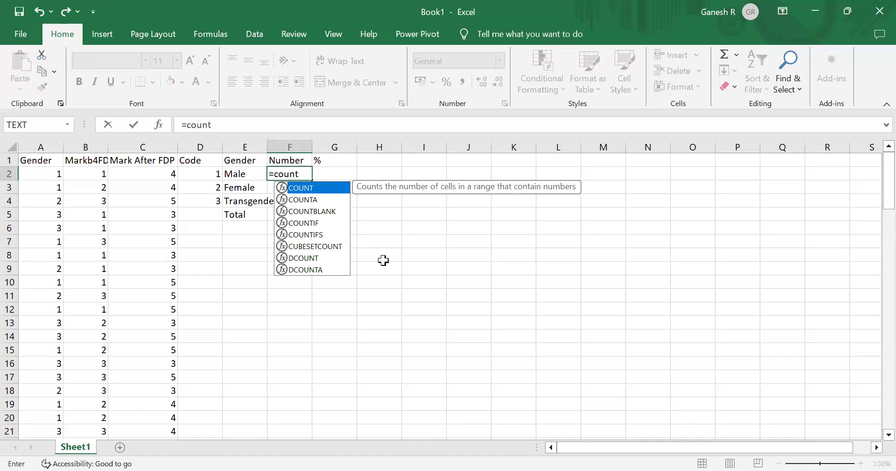
type("if")
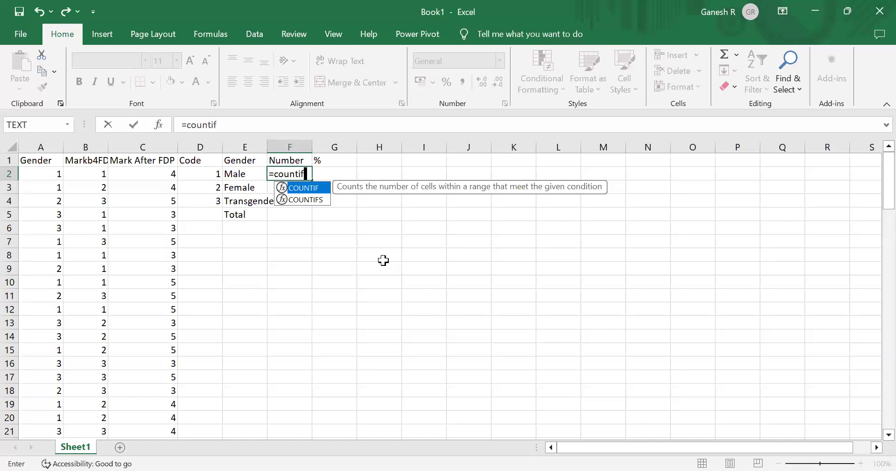
type("(")
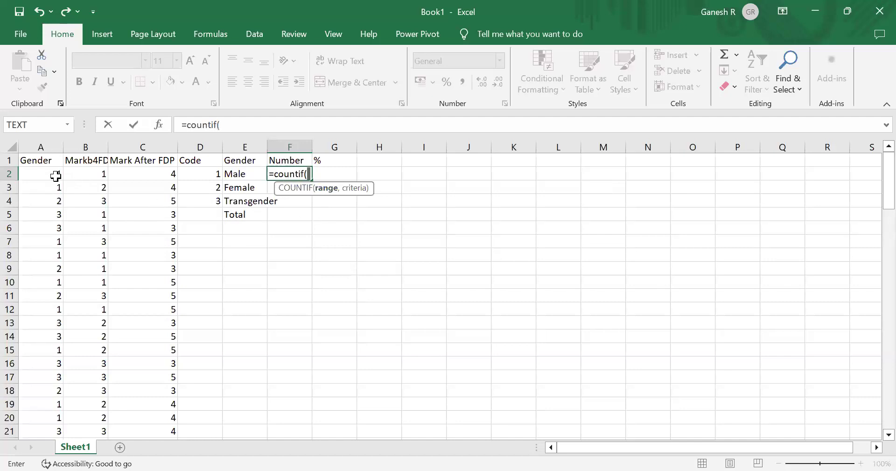
left_click(46, 170)
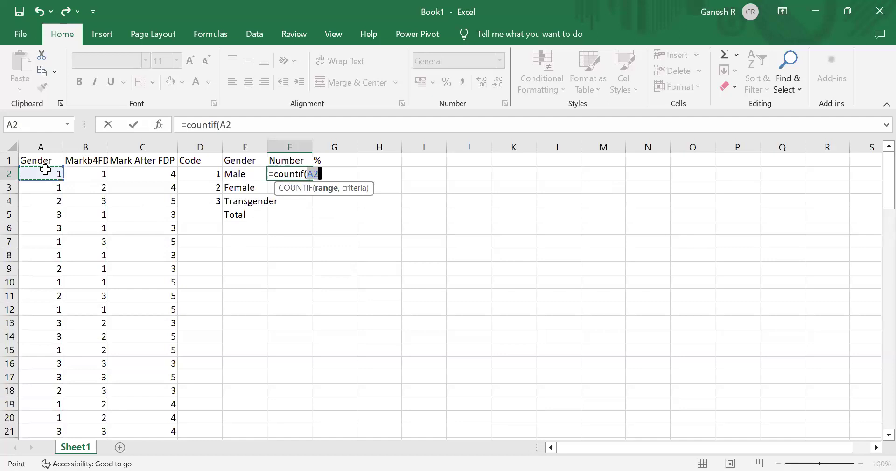
key("ctrl+shift+Down")
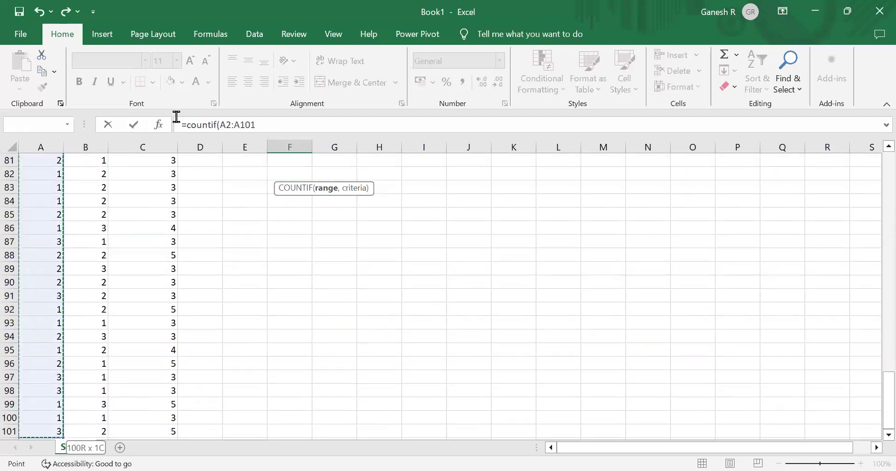
left_click(290, 116)
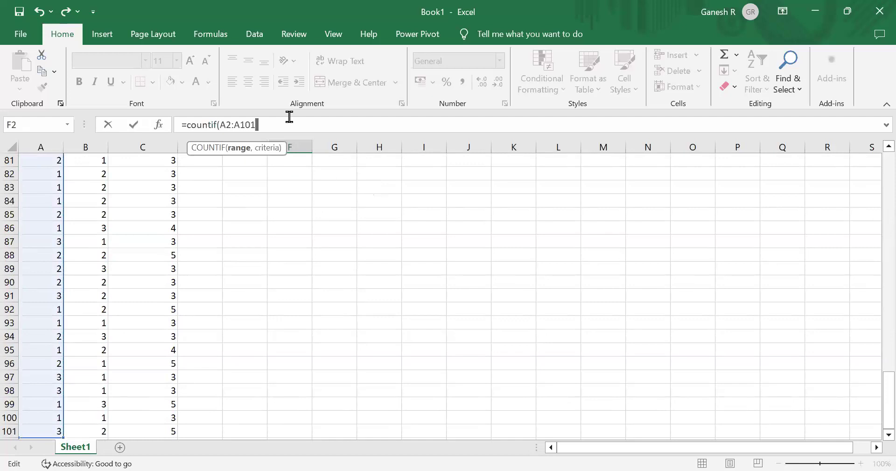
type(",")
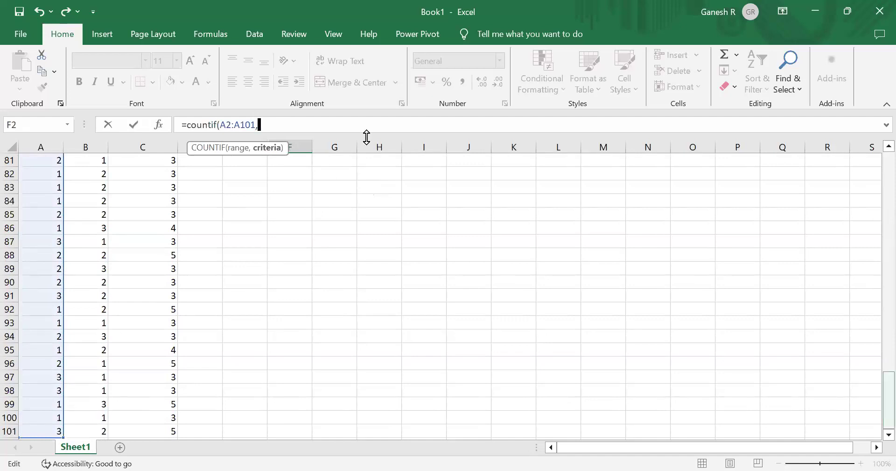
scroll(367, 136, "up", 20)
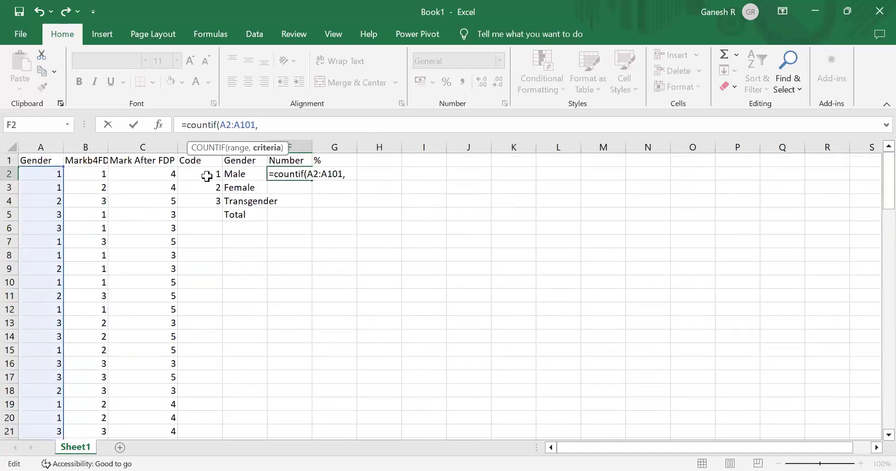
left_click(206, 176)
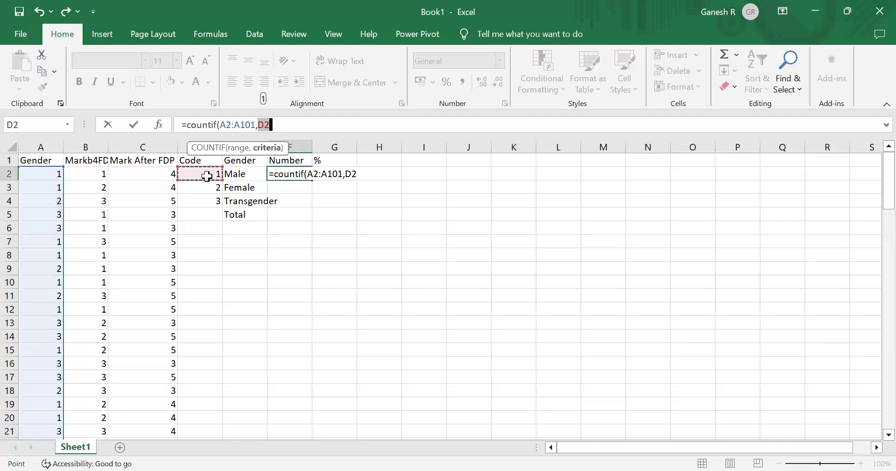
left_click(290, 124)
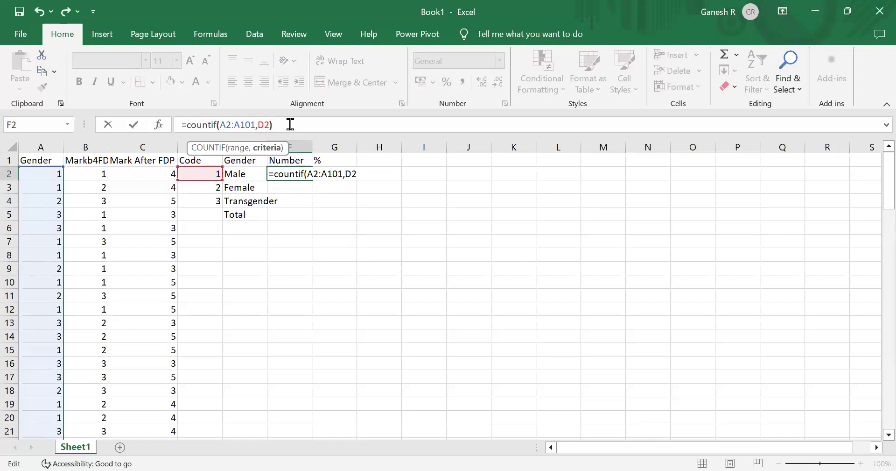
type(")")
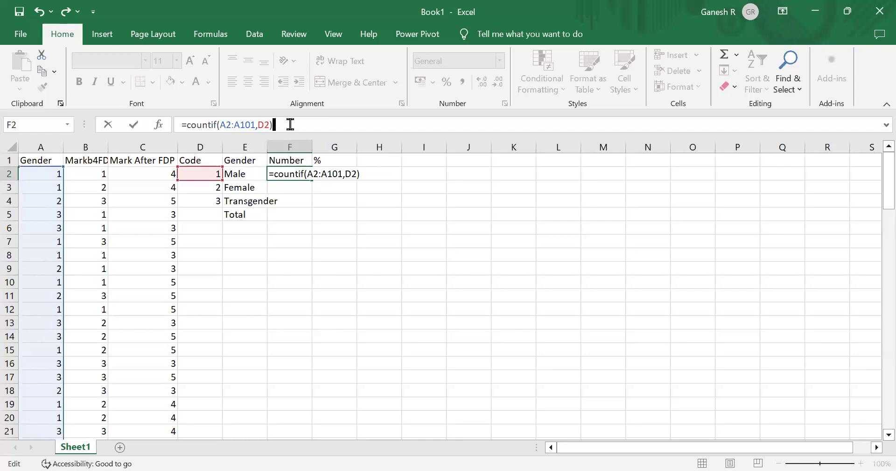
key("ctrl+Return")
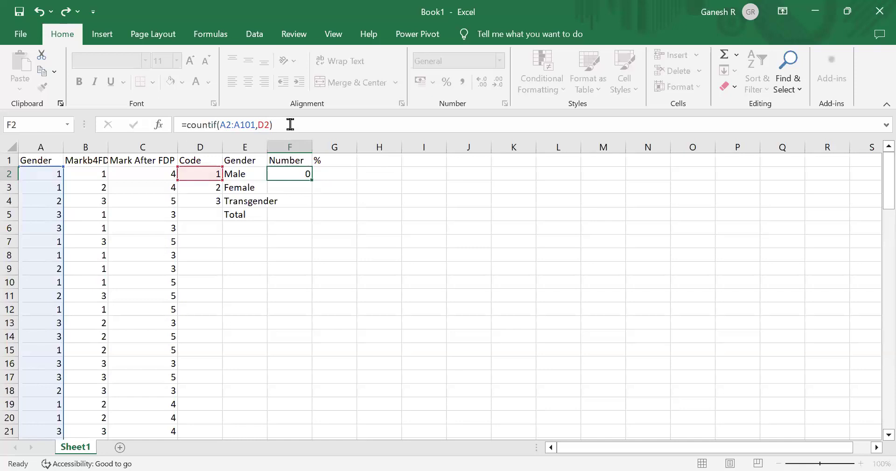
key("Return")
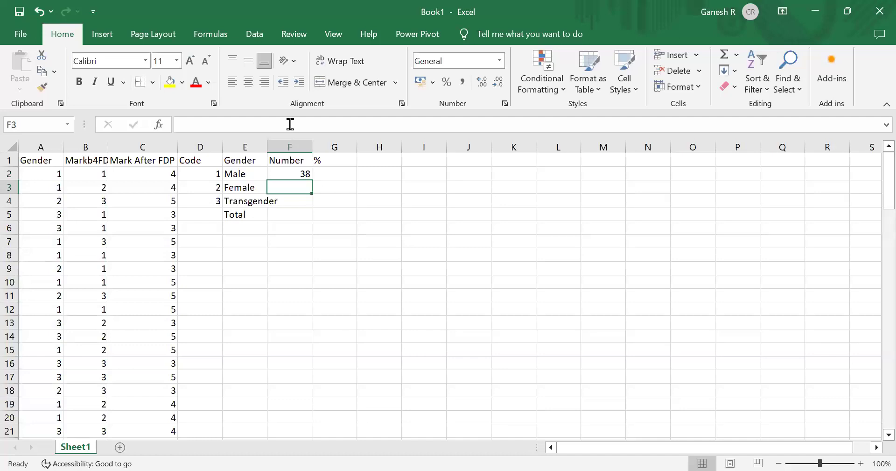
- Inspect the Male count formula and the code and label cells beside it
key("Up")
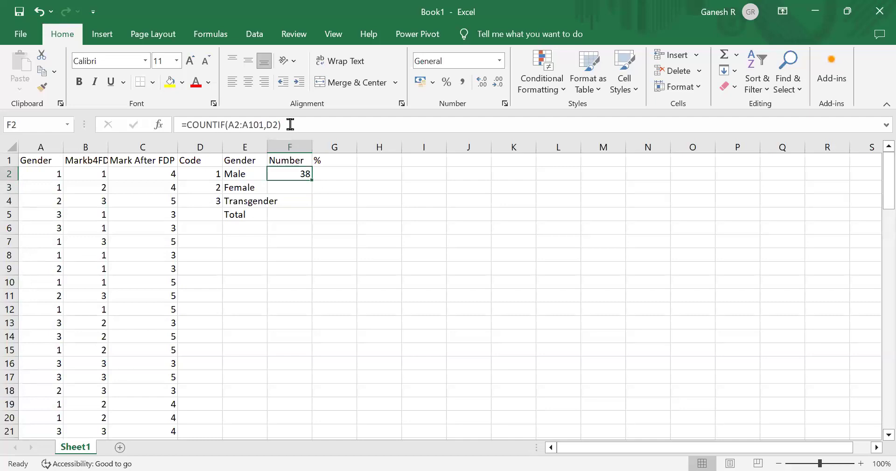
key("Down")
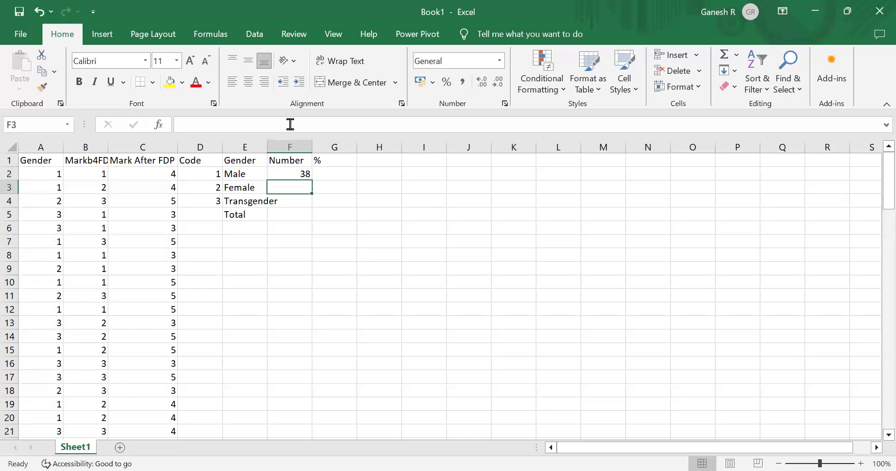
key("Up")
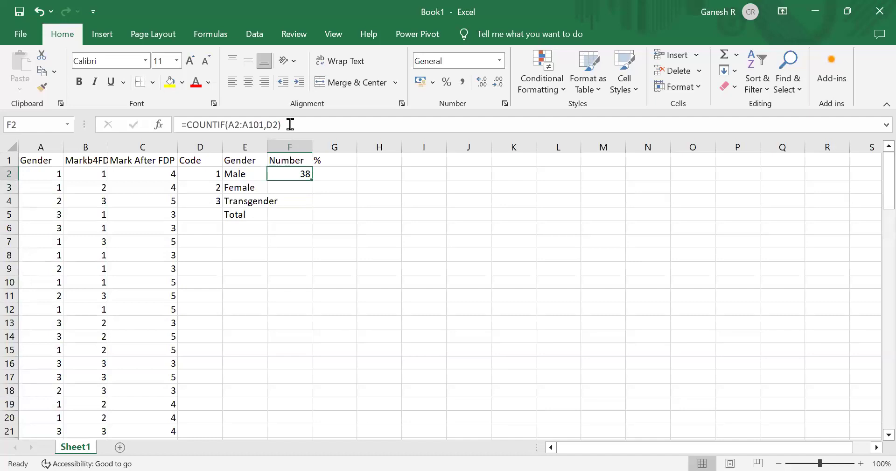
key("Down")
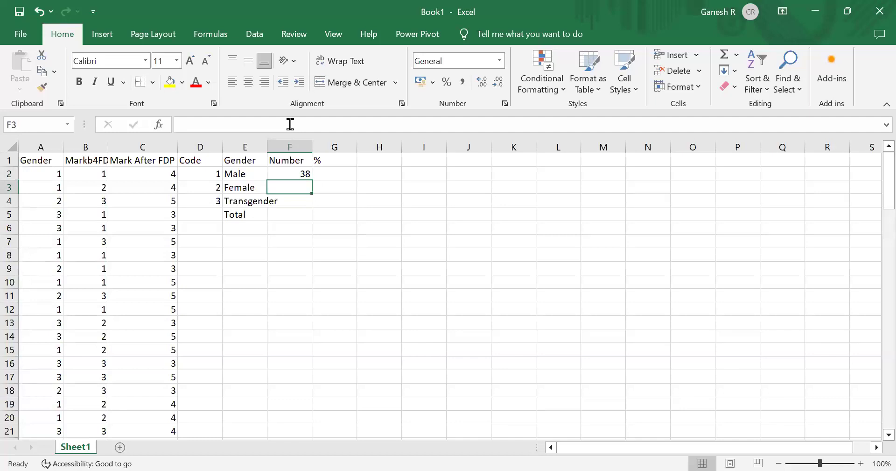
key("Left")
key("Left")
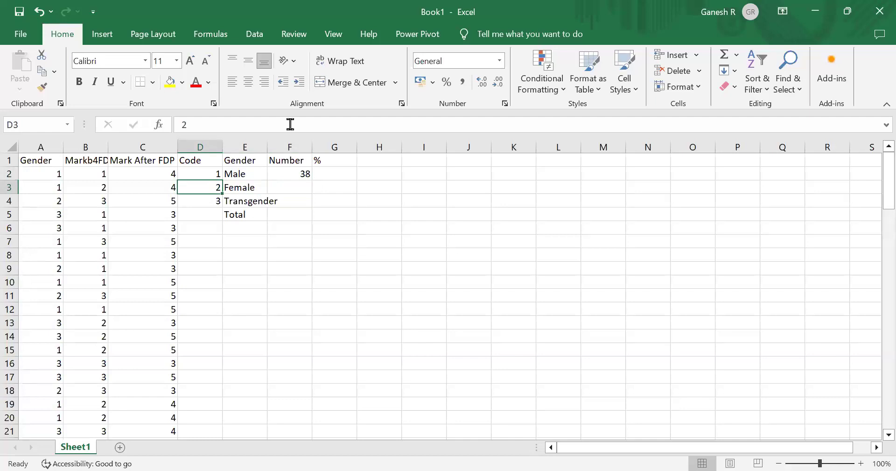
key("Right")
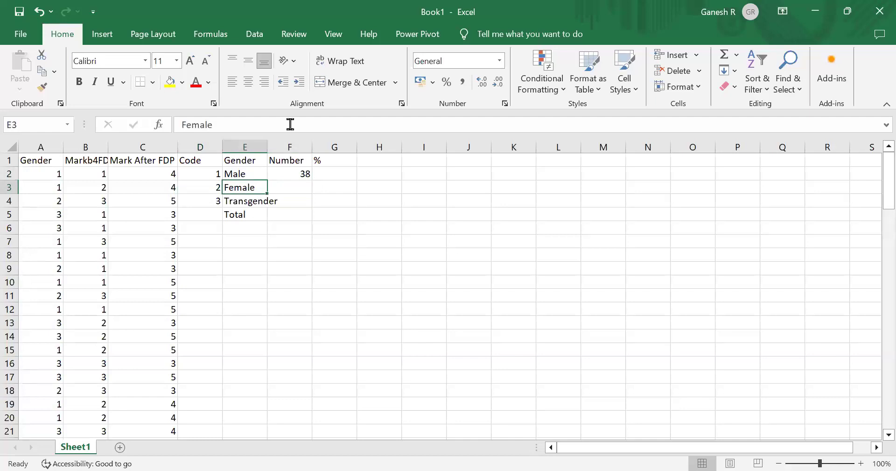
key("Right")
key("Up")
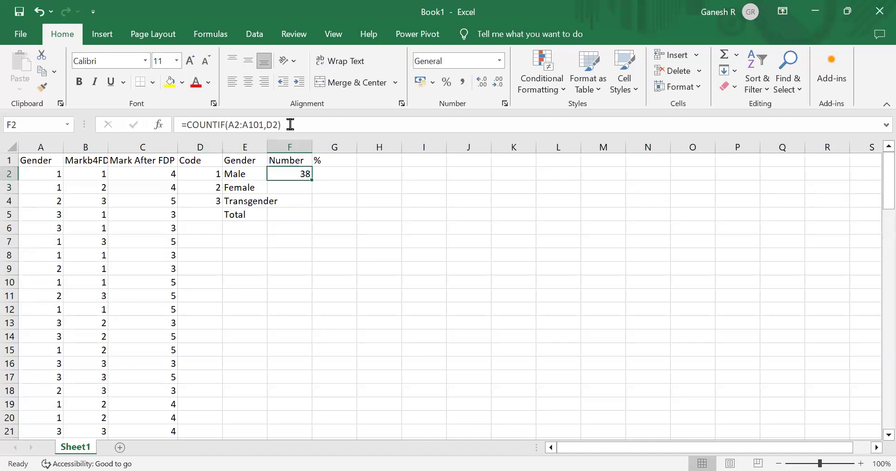
- Copy the Male count formula into F3 and clear F3 again
key("ctrl+c")
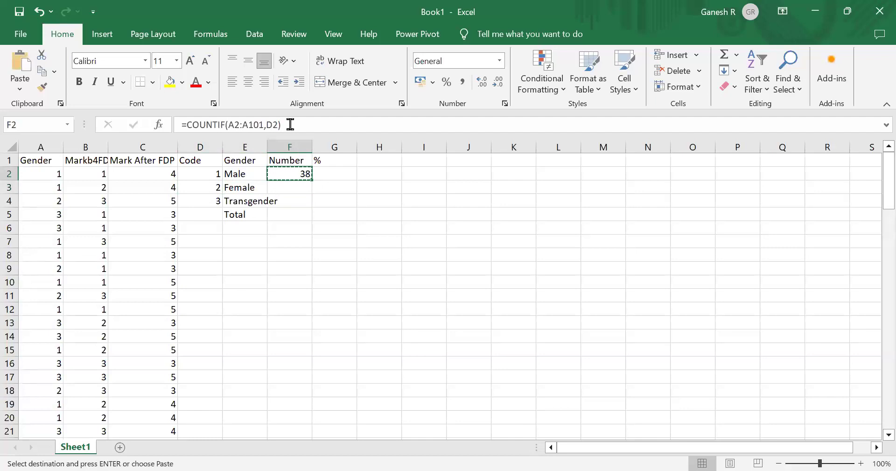
key("Down")
key("ctrl+v")
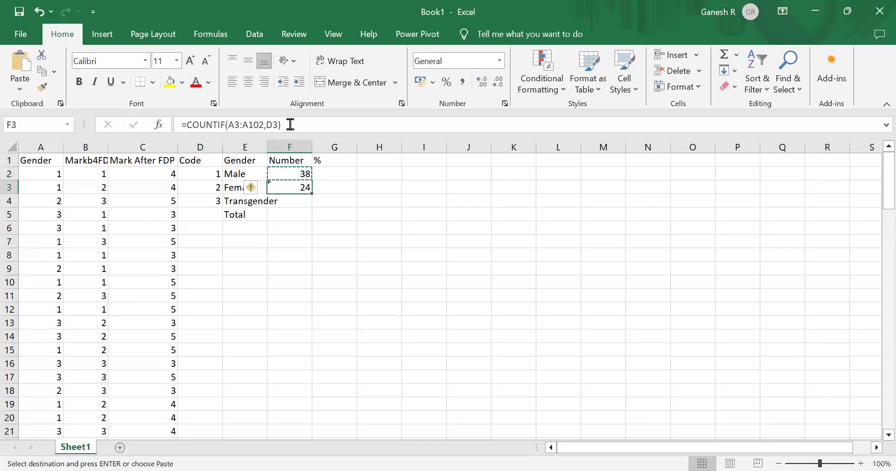
key("Up")
key("Down")
key("Up")
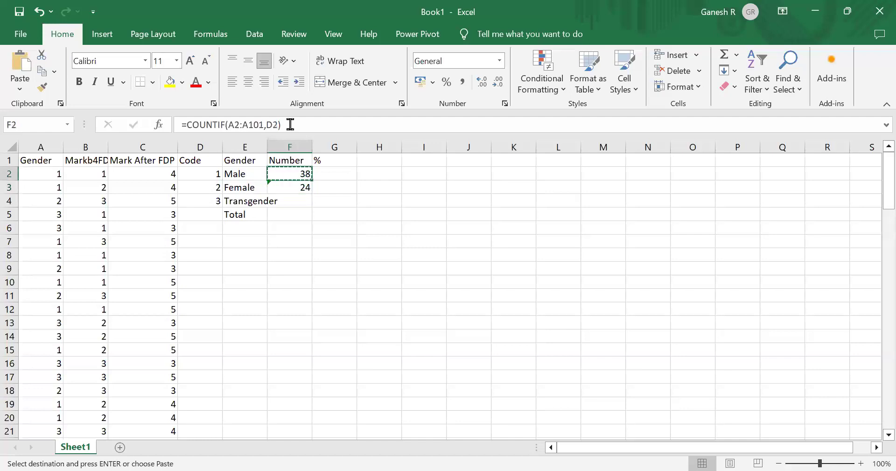
left_click(290, 124)
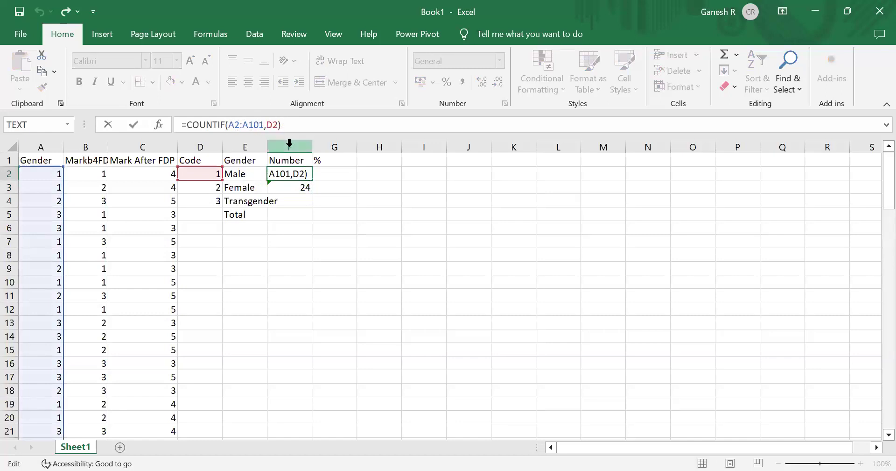
key("Return")
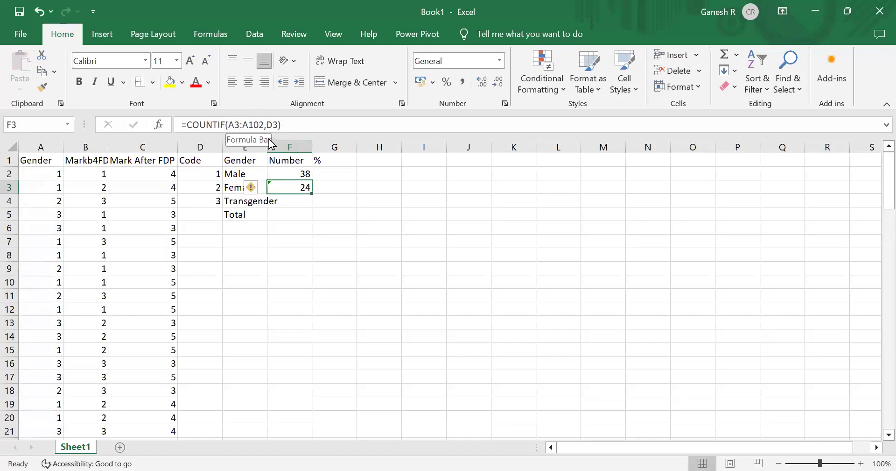
key("Delete")
key("Up")
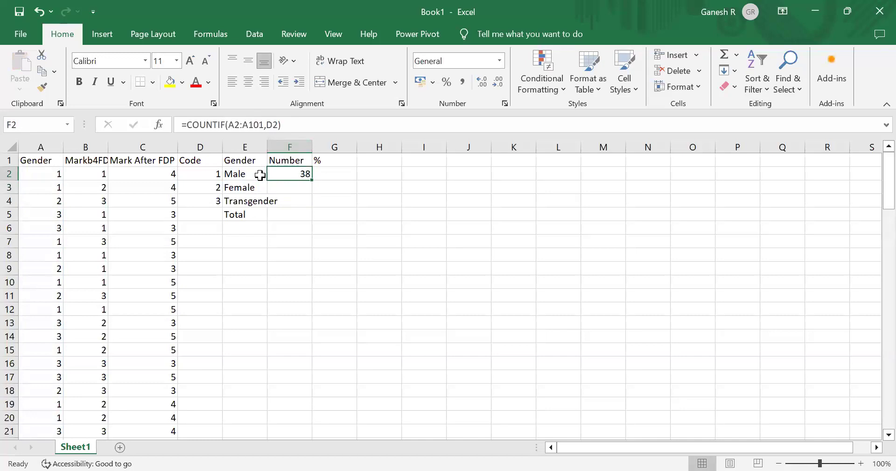
- Make the COUNTIF range in F2 absolute as $A$2:$A$101
double_click(236, 123)
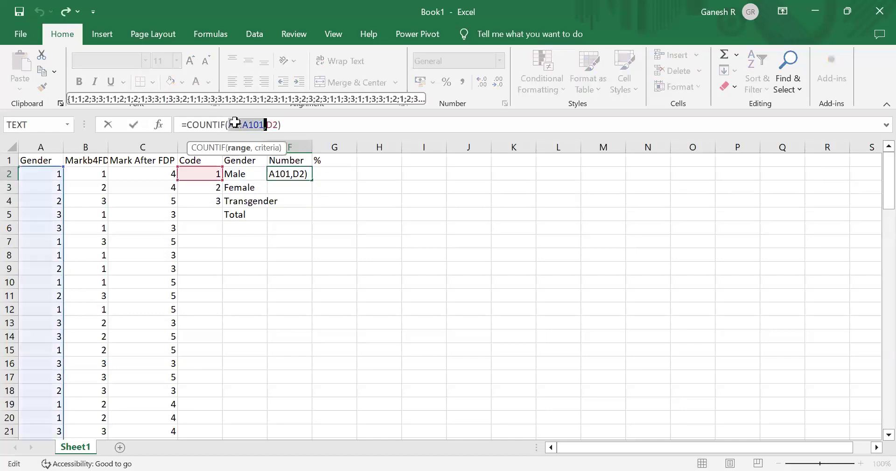
left_click(235, 124)
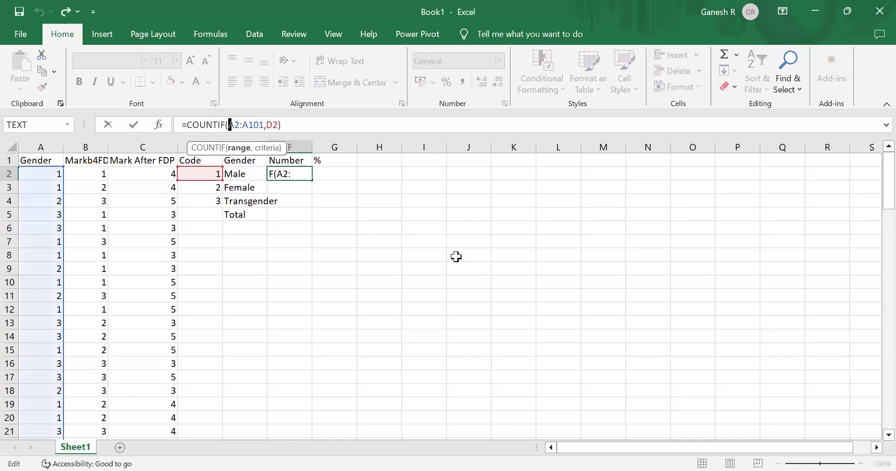
key("ctrl+shift+Right")
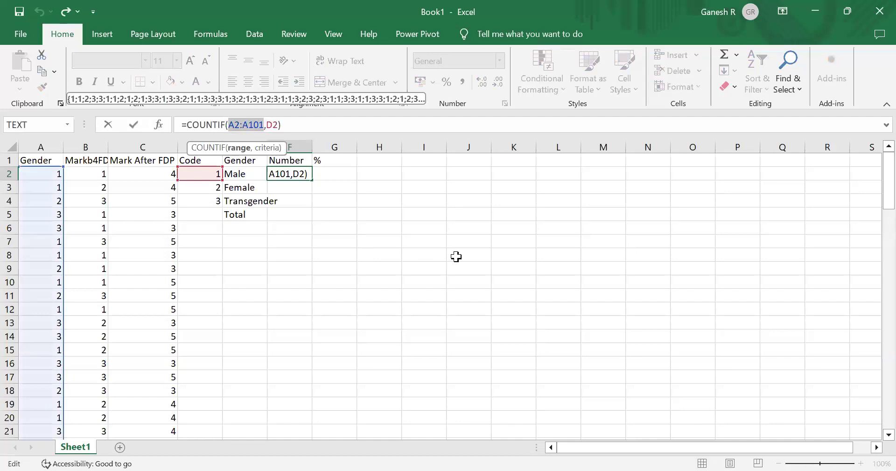
key("F4")
left_click(337, 123)
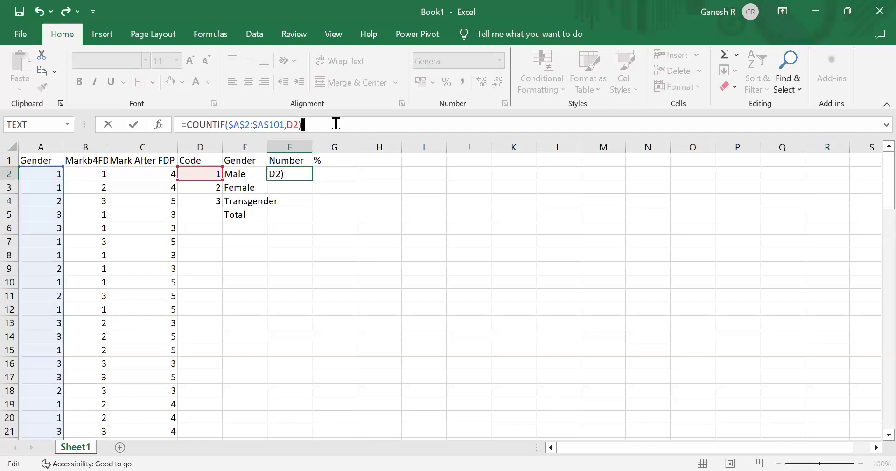
key("Return")
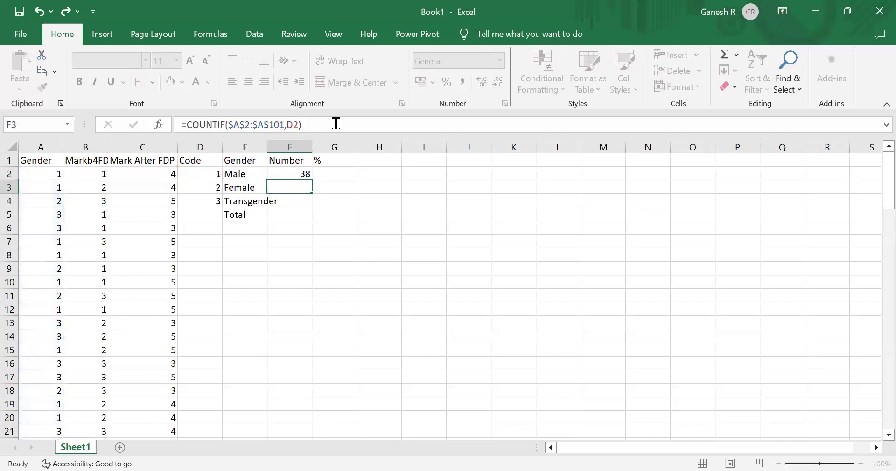
- Copy the F2 count formula down into F3 and F4 for Female and Transgender
key("Up")
key("ctrl+c")
key("Down")
key("shift+Down")
key("ctrl+v")
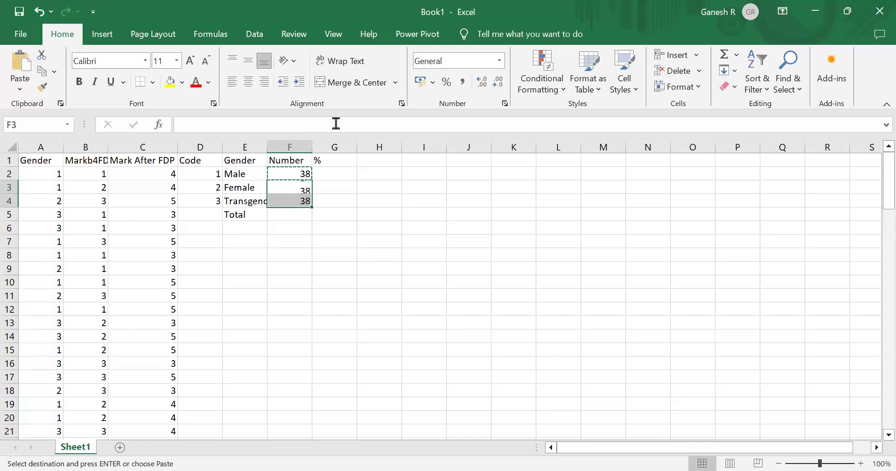
key("Down")
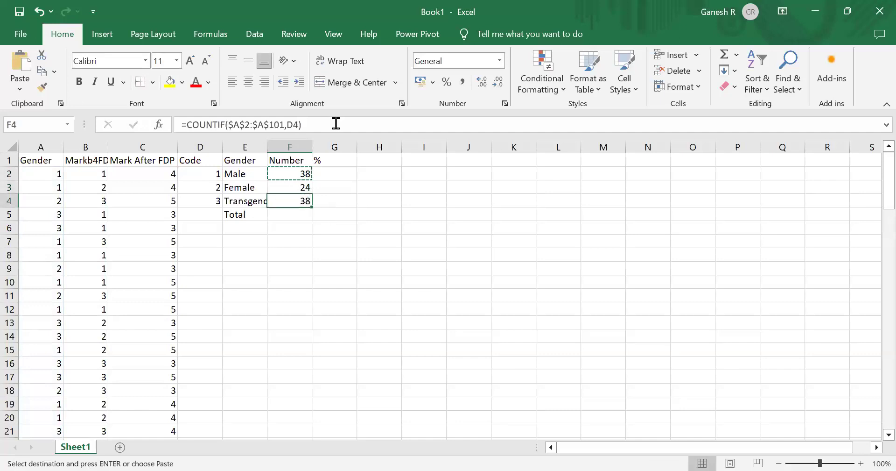
key("Down")
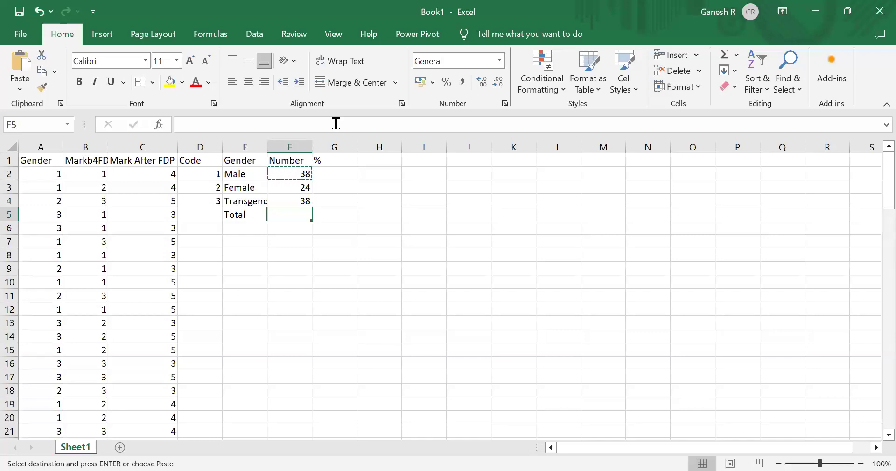
- Enter a SUM formula in F5 that totals the gender counts in F2:F4
type("=")
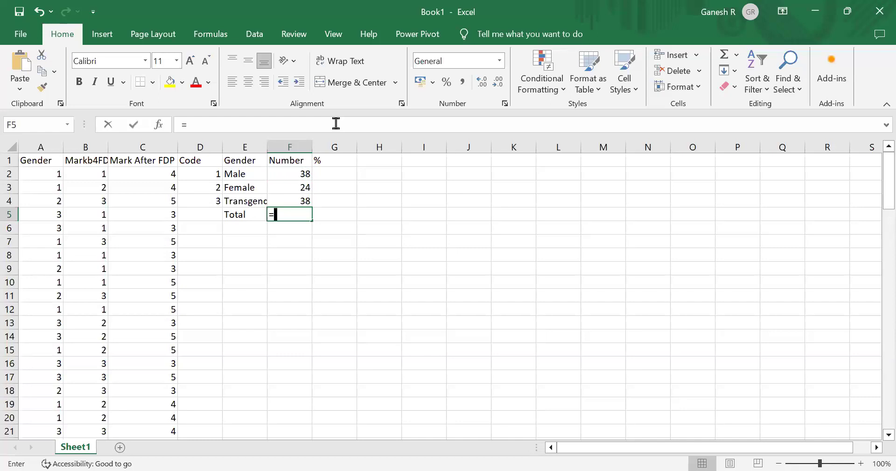
type("sum")
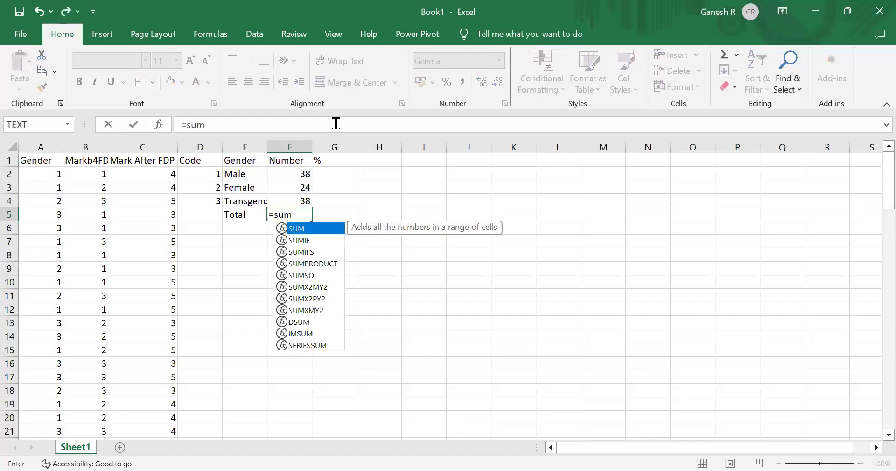
type("(")
left_click(44, 174)
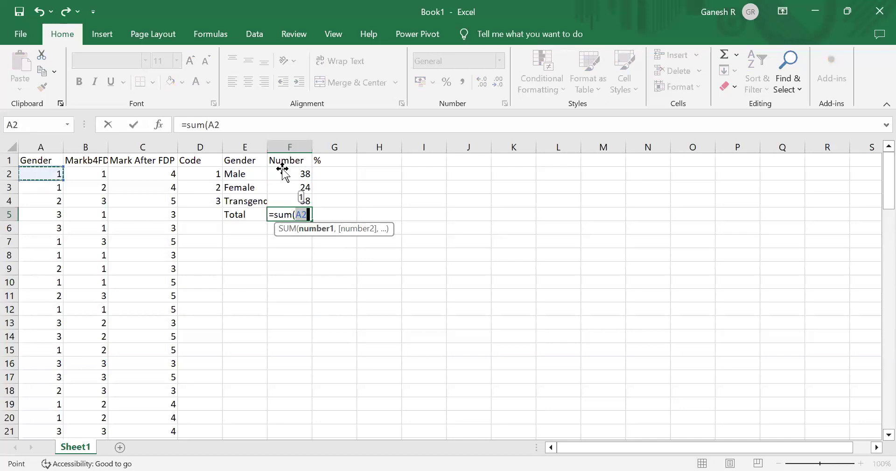
left_click_drag(283, 171, 290, 201)
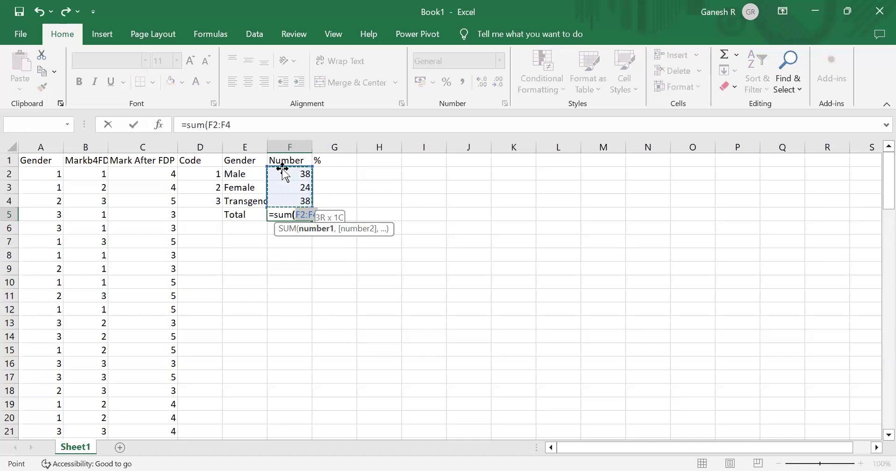
key("Return")
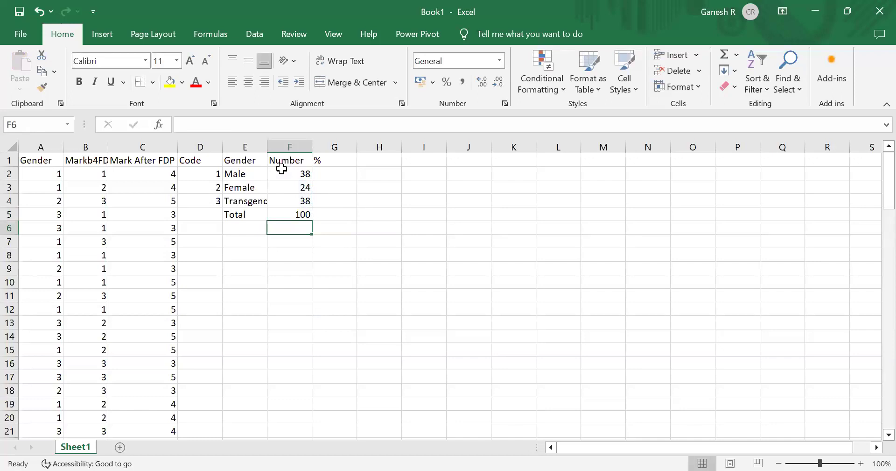
- Copy the F5 total formula into G5 for the percentage column
key("Up")
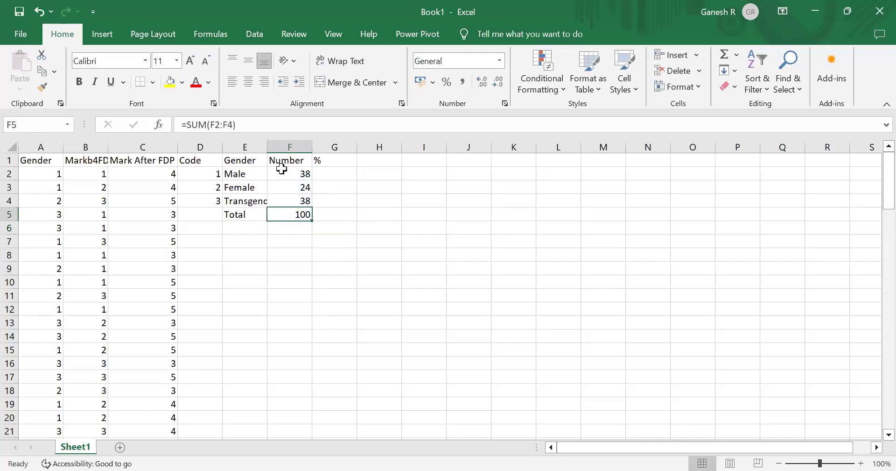
key("ctrl+c")
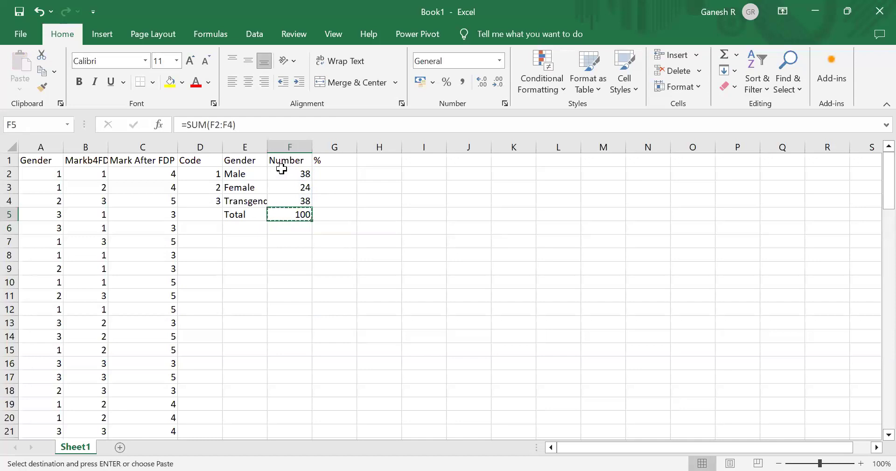
key("Right")
key("ctrl+v")
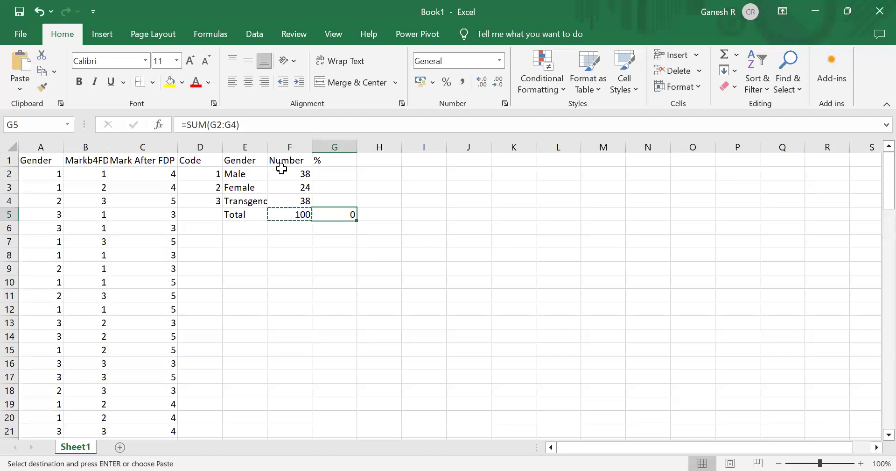
- Format cells G2:G5 as Percentage with 2 decimal places
left_click(336, 177)
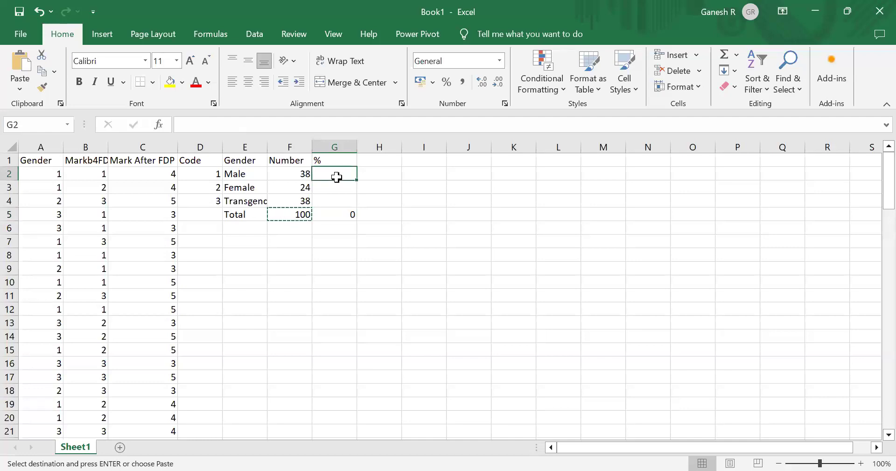
key("shift+Down")
key("shift+Down")
key("shift+Down")
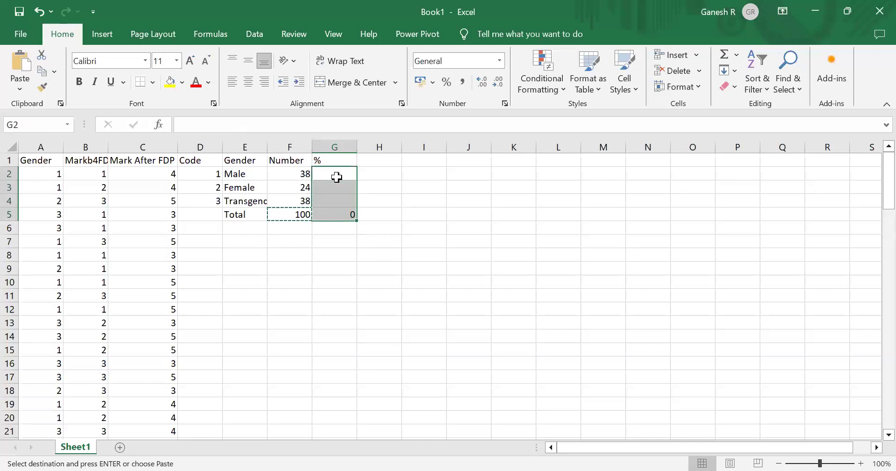
right_click(337, 178)
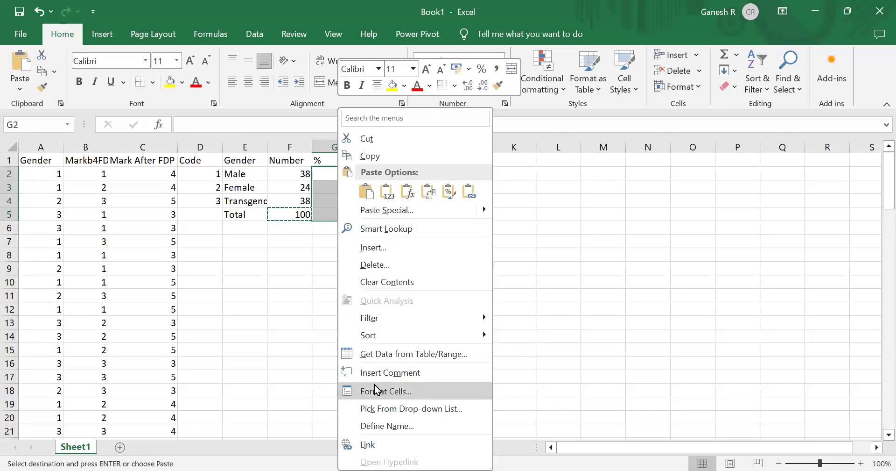
left_click(437, 395)
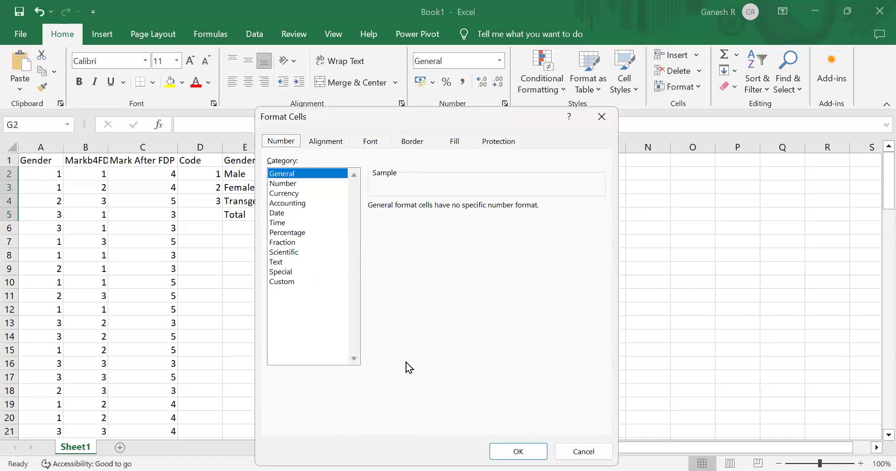
left_click(297, 233)
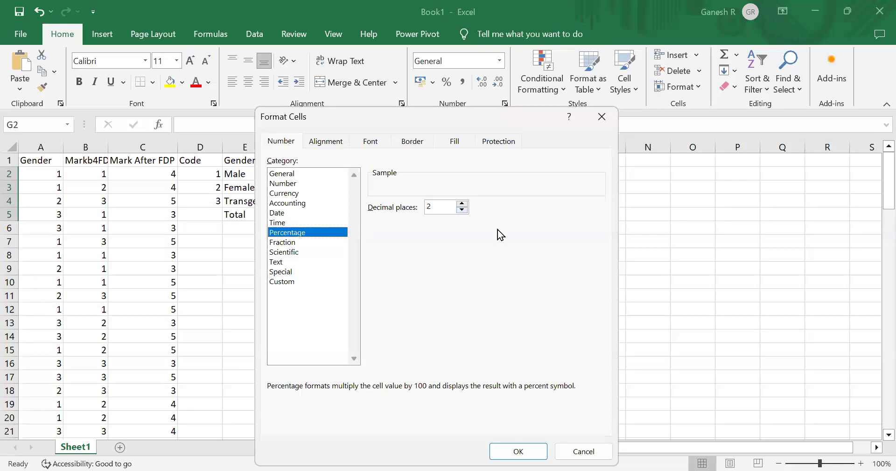
left_click(528, 452)
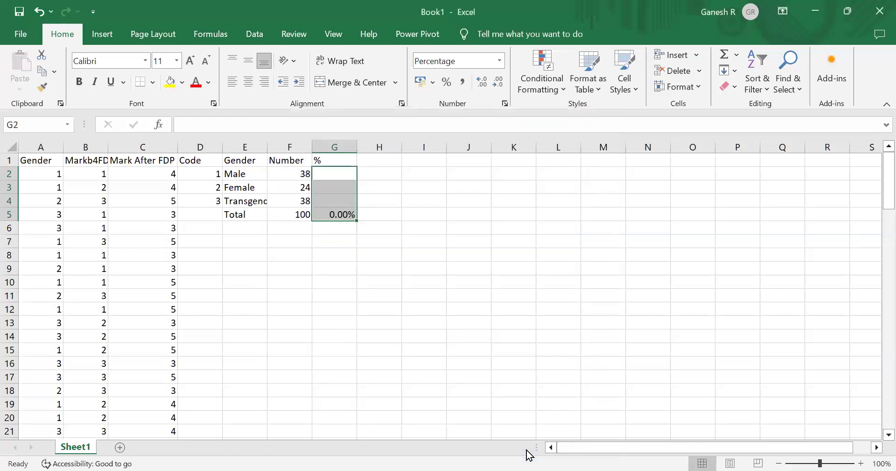
- Enter a formula in G2 dividing the Male count F2 by the total F5
left_click(334, 170)
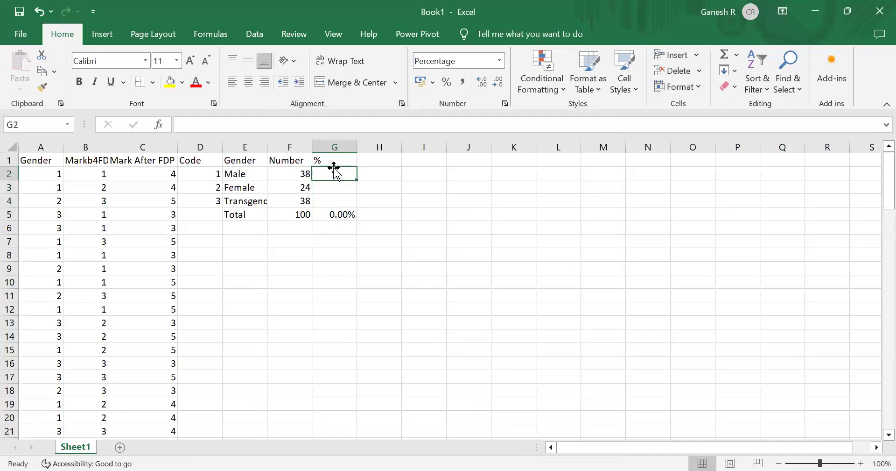
type("=")
left_click(300, 174)
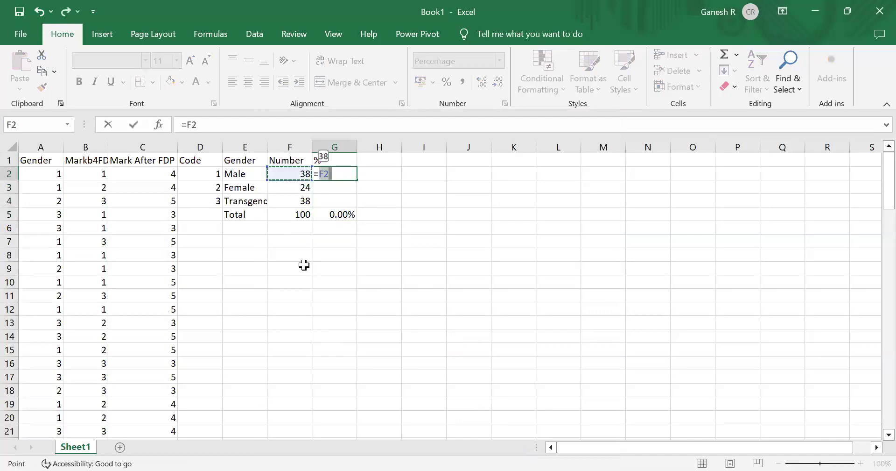
type("/")
left_click(297, 213)
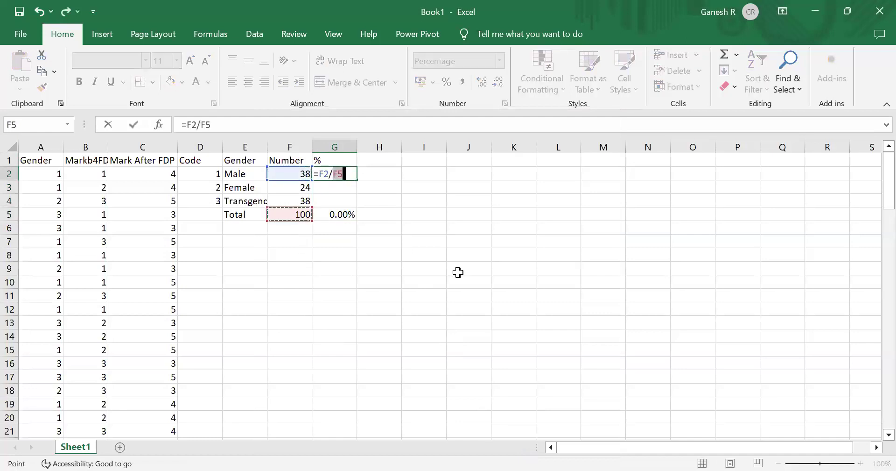
key("Return")
key("Up")
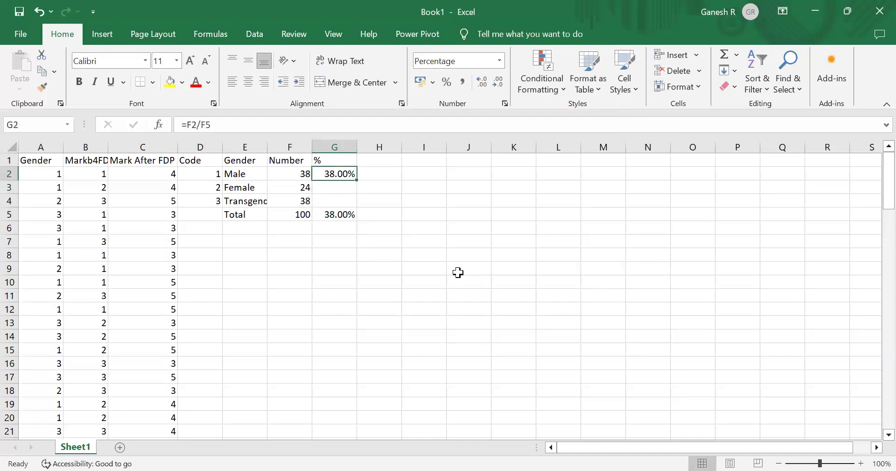
- Copy the G2 percentage formula into G3:G4, then undo the paste
key("ctrl+c")
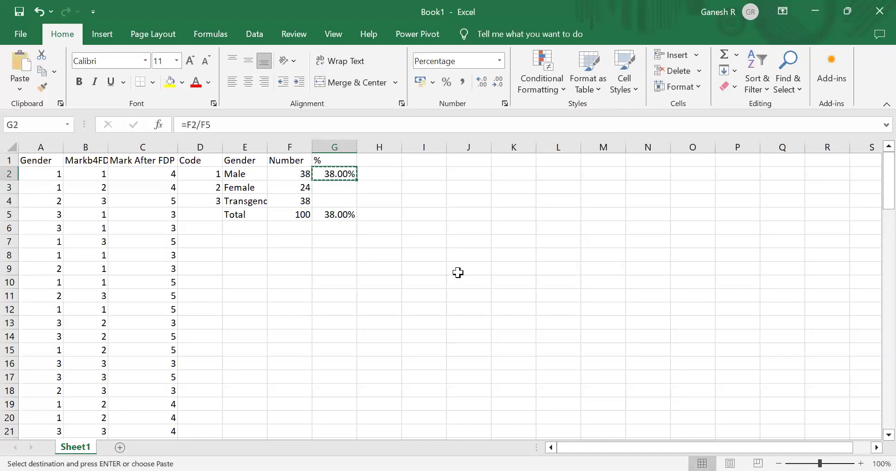
key("Down")
key("shift+Down")
key("ctrl+v")
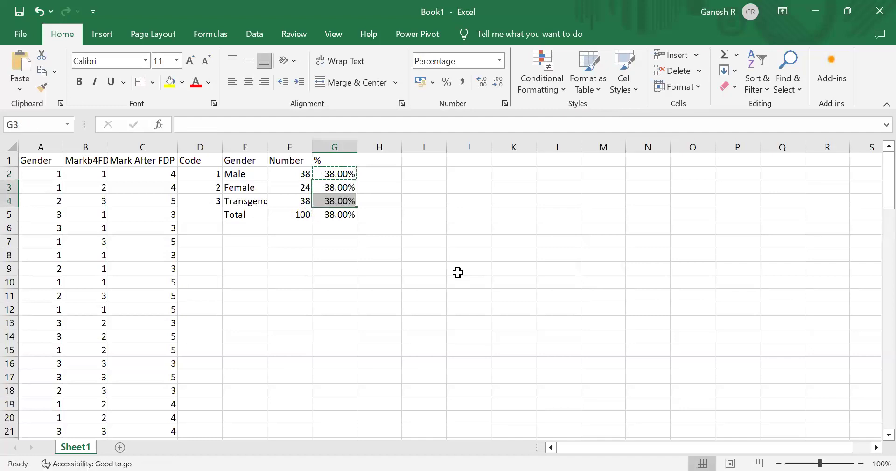
key("Up")
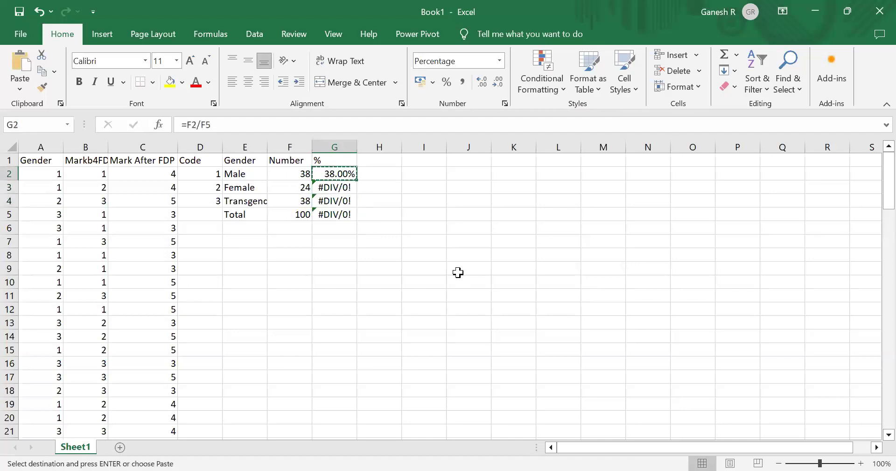
key("ctrl+z")
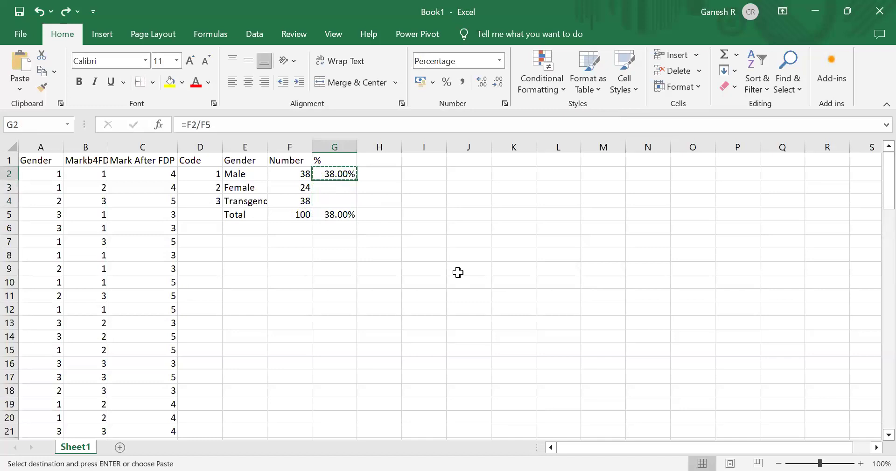
- Paste the G2 percentage formula into G3 and compare the formulas in G2 and G3
key("Down")
key("ctrl+v")
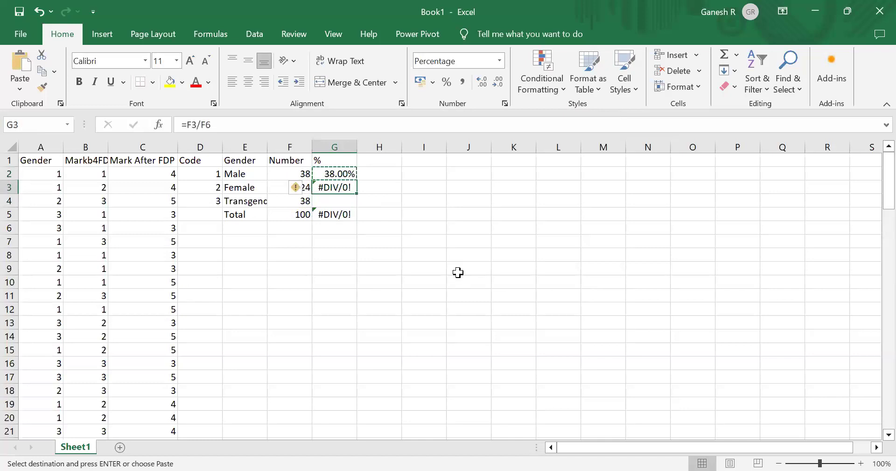
key("Up")
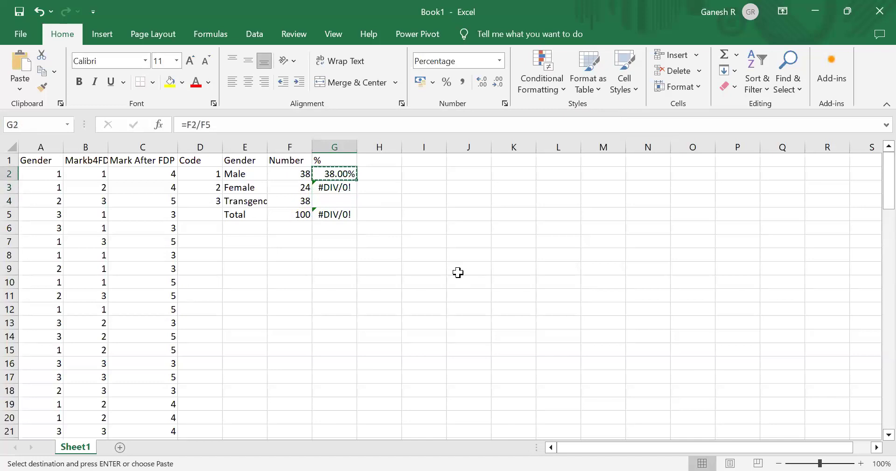
key("Down")
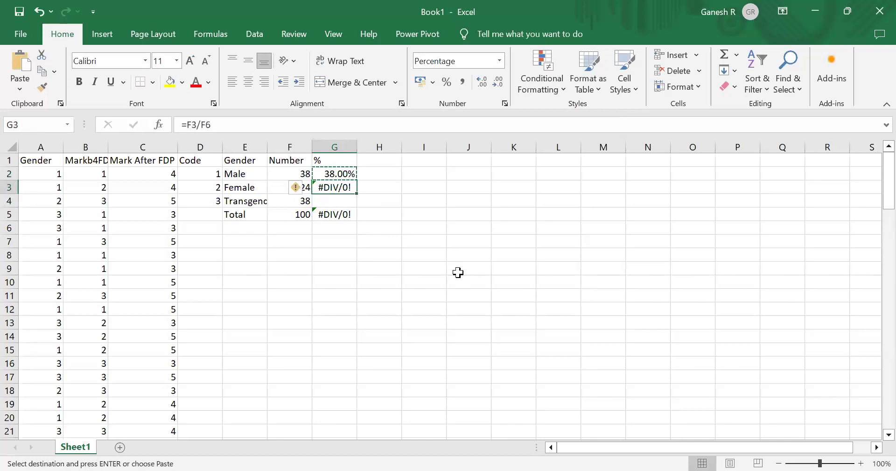
key("Up")
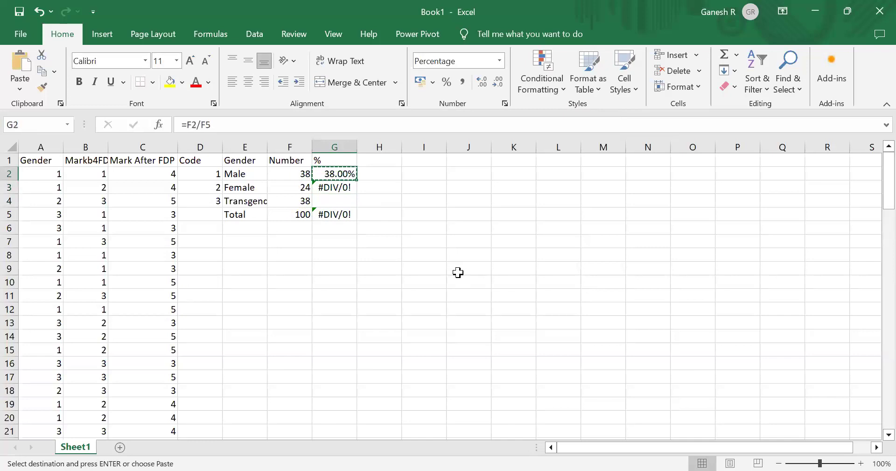
- Make the divisor in G2's formula absolute as $F$5
left_click(234, 123)
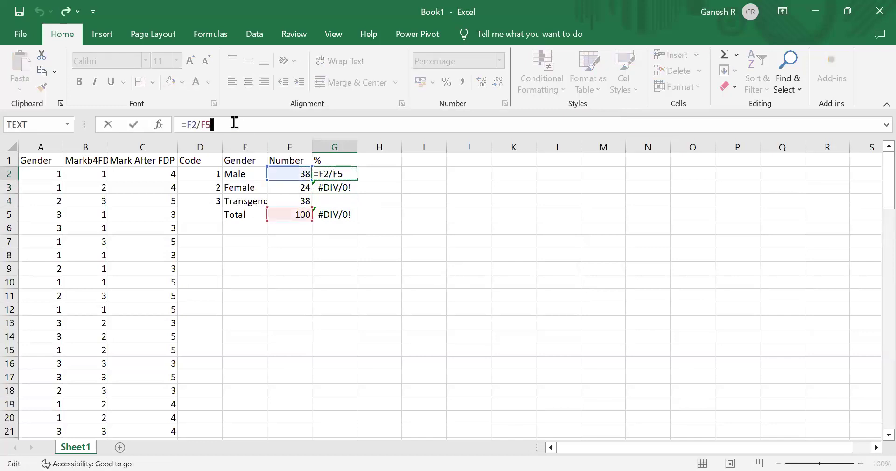
key("shift+Left")
key("shift+Left")
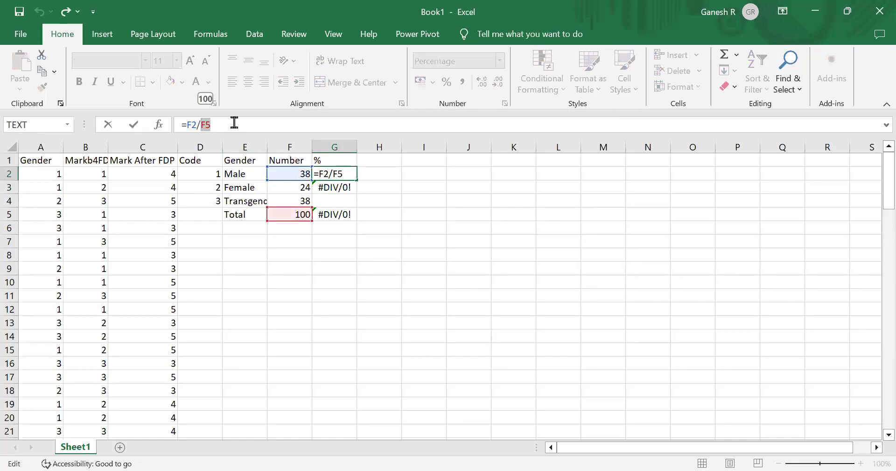
key("F4")
key("ctrl+Return")
- Copy the G2 percentage formula down into G3 and G4 for Female and Transgender
key("ctrl+c")
key("Down")
key("shift+Down")
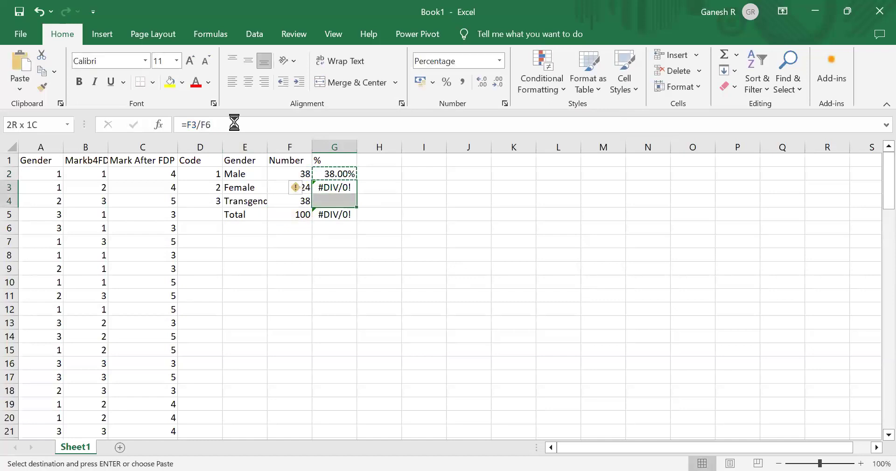
key("ctrl+v")
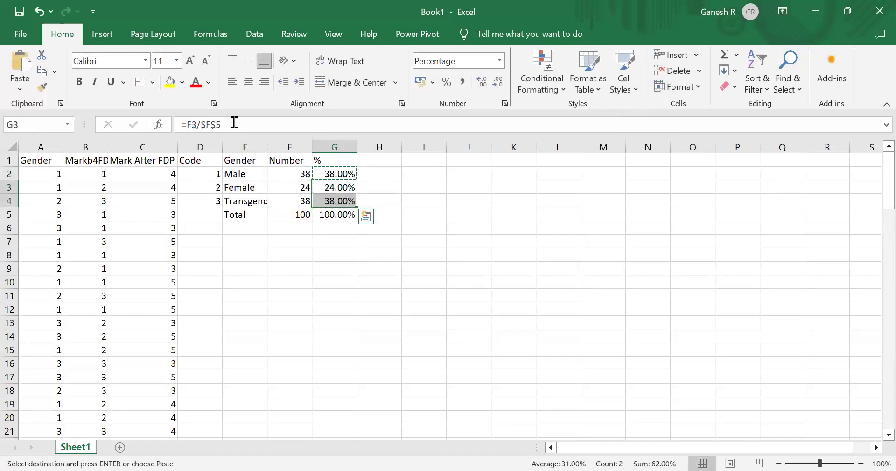
- Check the percentage formulas in G2 through G5 one by one
key("Up")
key("Up")
key("Down")
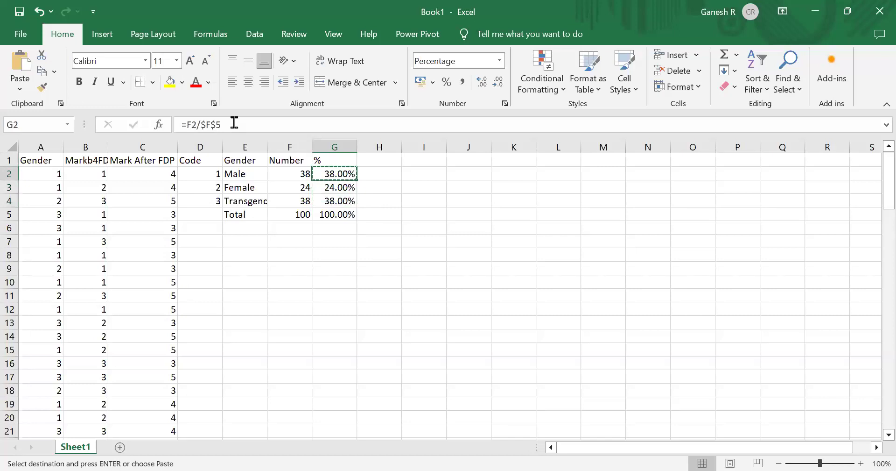
key("Down")
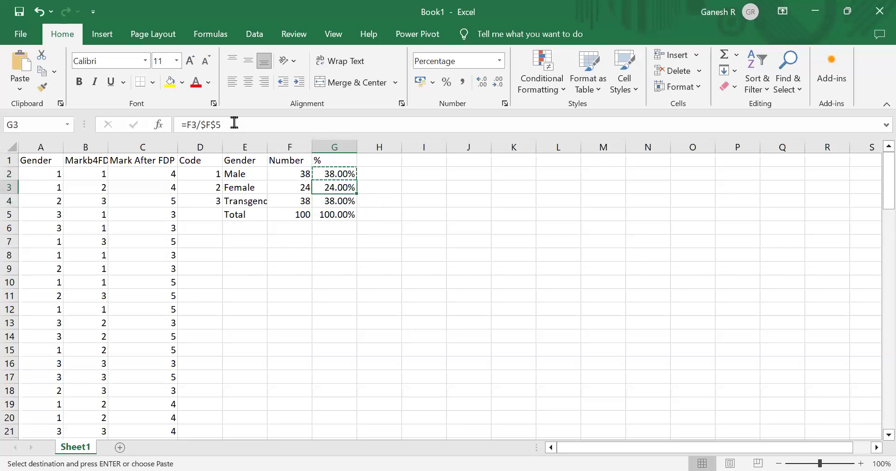
key("Down")
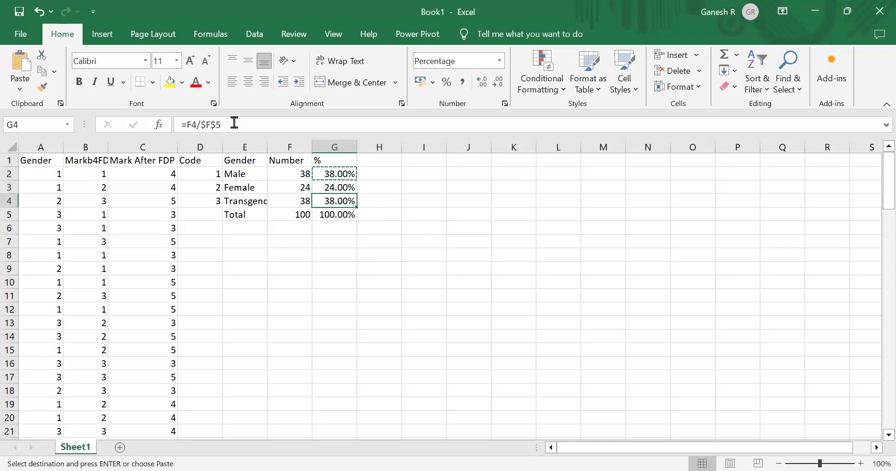
key("Down")
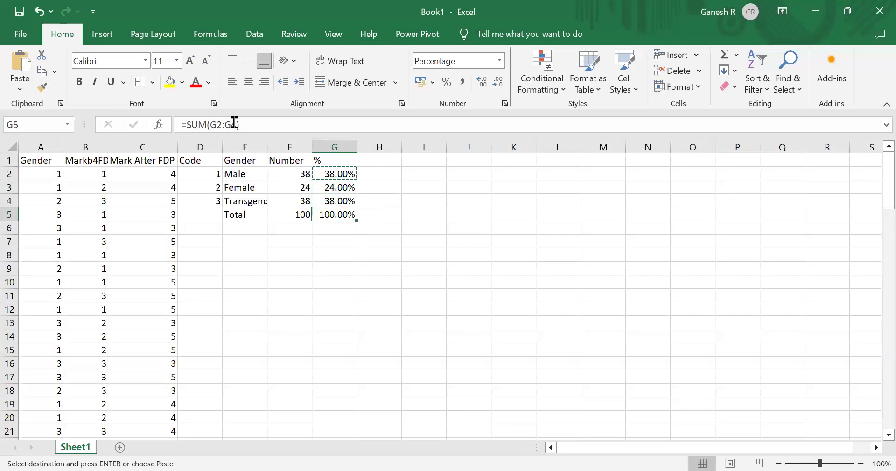
left_click(236, 156)
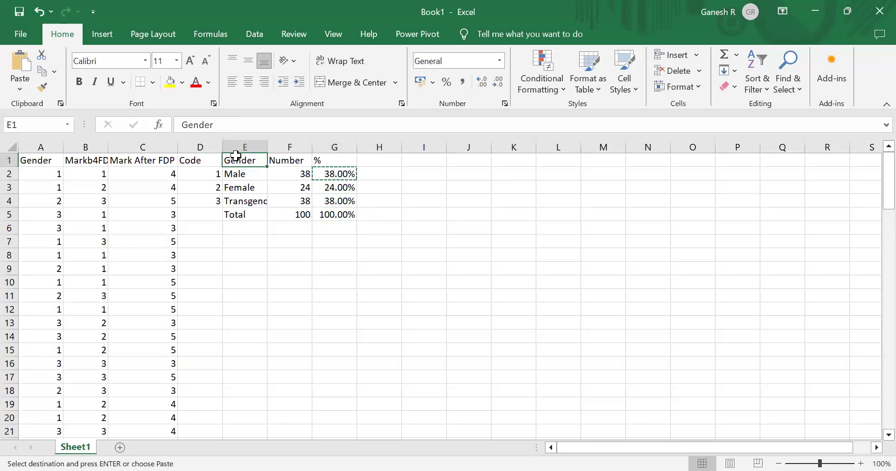
key("shift+Down")
key("shift+Down")
key("shift+Down")
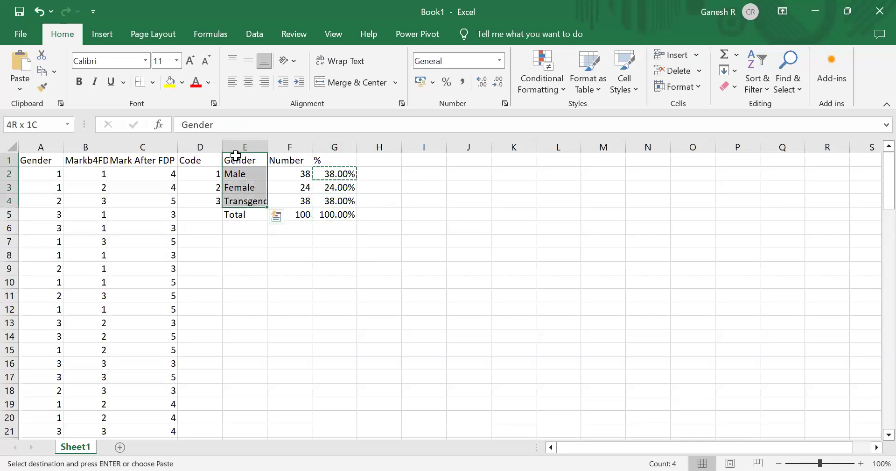
left_click(333, 161, "ctrl")
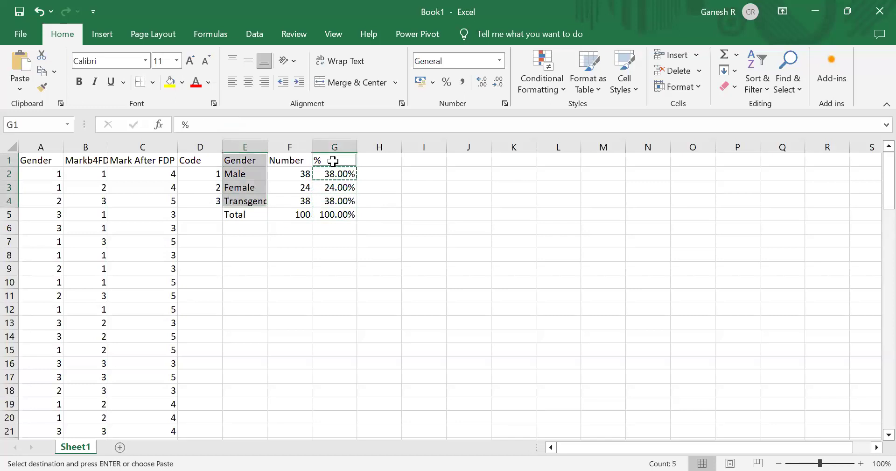
key("shift+Down")
key("shift+Down")
key("shift+Down")
key("shift+Down")
key("shift+Up")
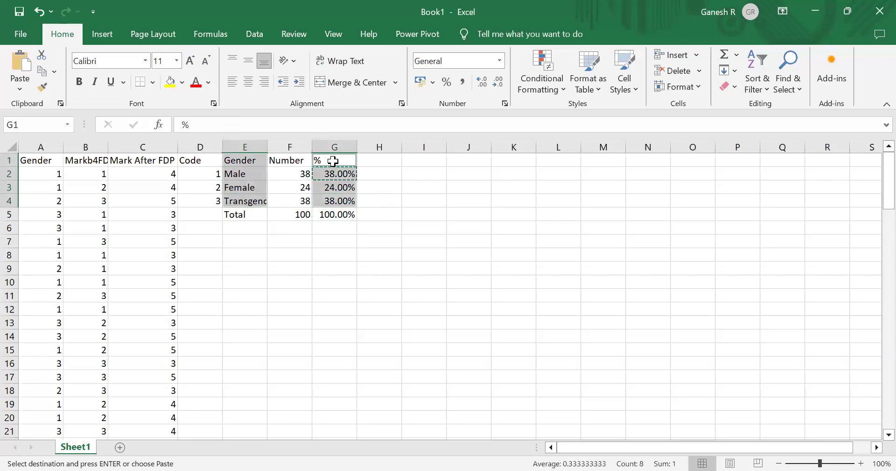
left_click(488, 213)
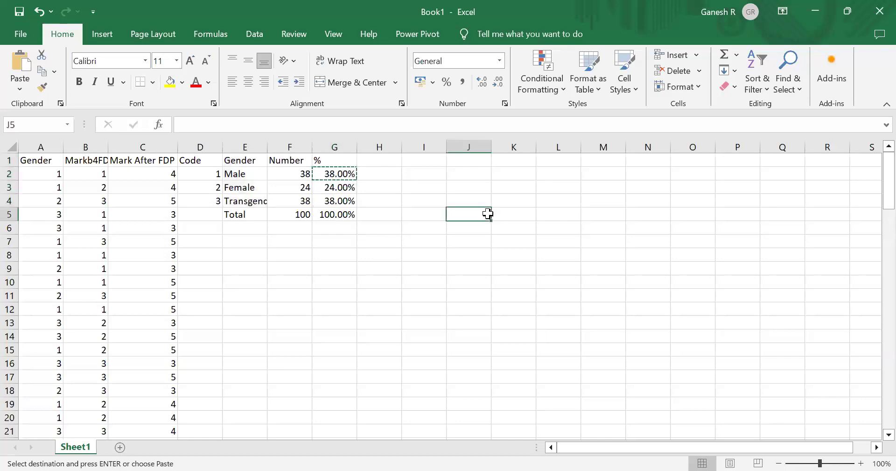
- Select the Gender labels E1:E4 together with the percentages G1:G4 and insert a 2-D pie chart
left_click(244, 163)
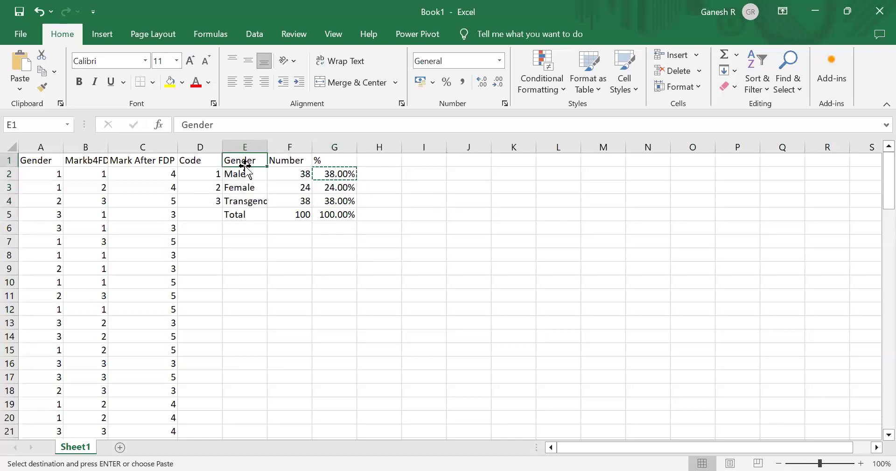
key("shift+Right")
key("shift+Right")
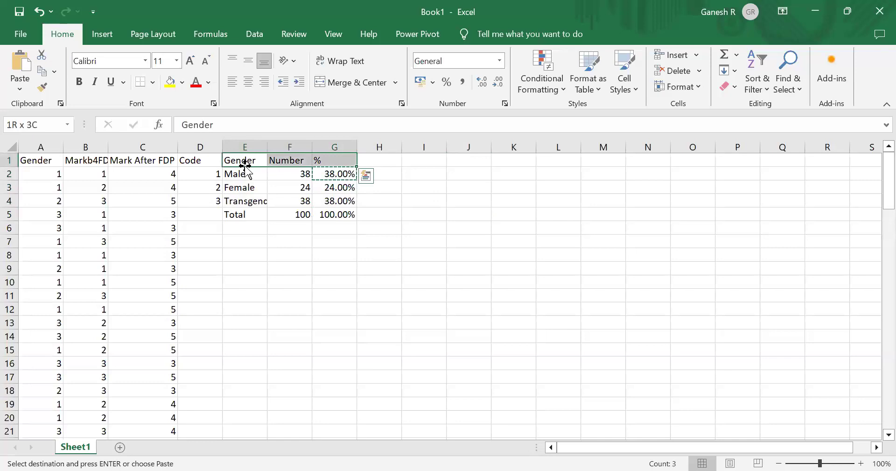
key("shift+Left")
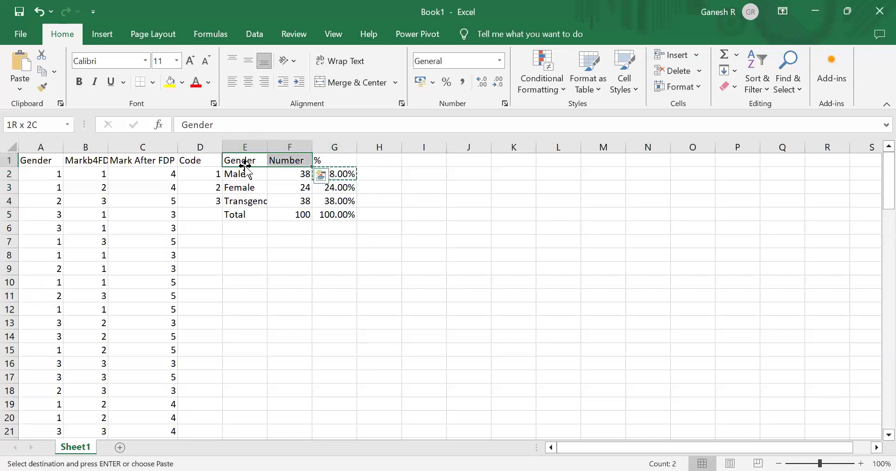
key("shift+Left")
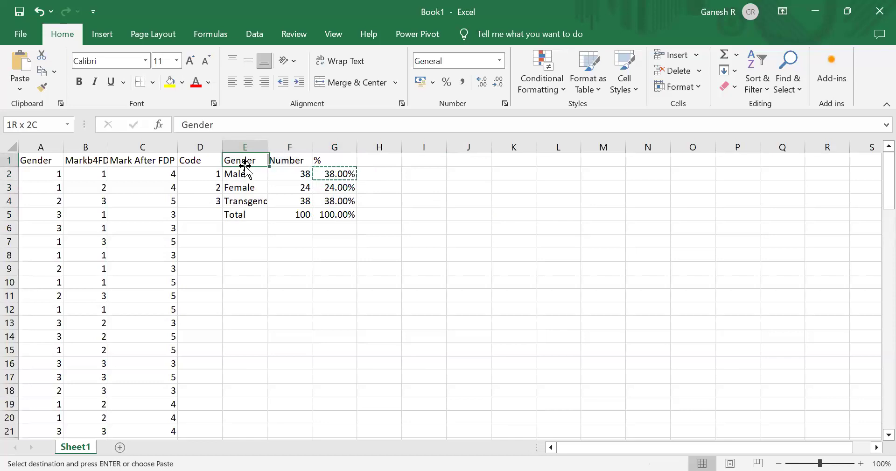
key("shift+Down")
key("shift+Down")
key("shift+Down")
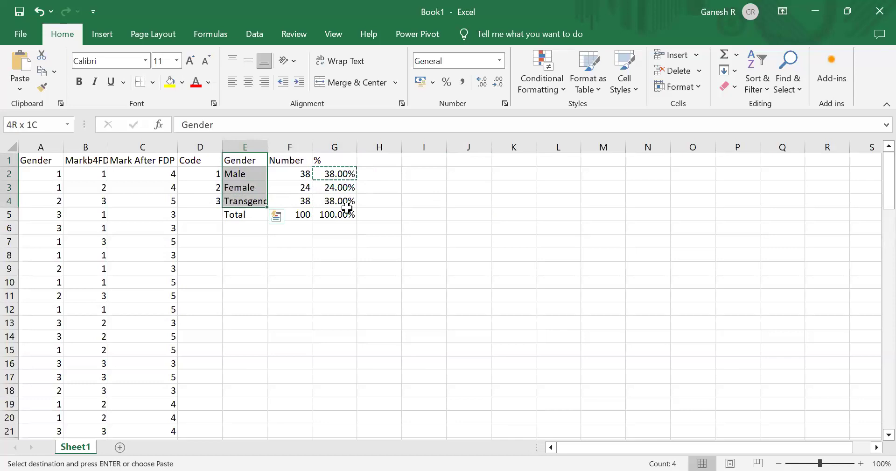
left_click(329, 159, "ctrl")
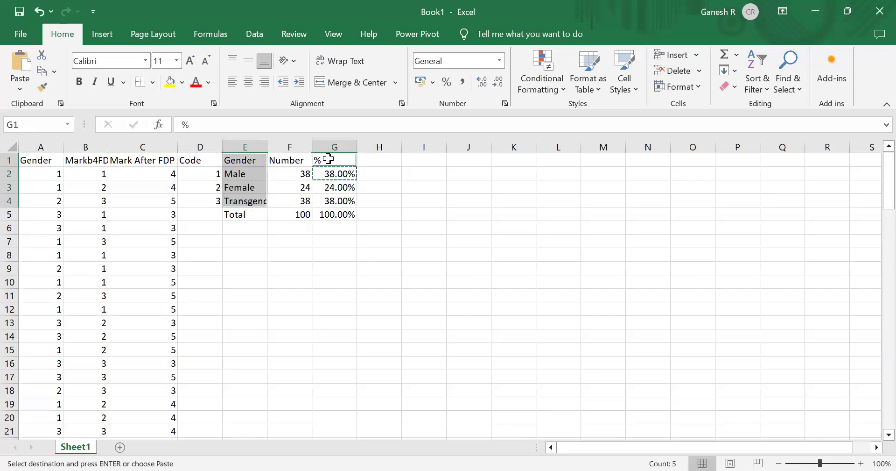
key("ctrl+shift+Down")
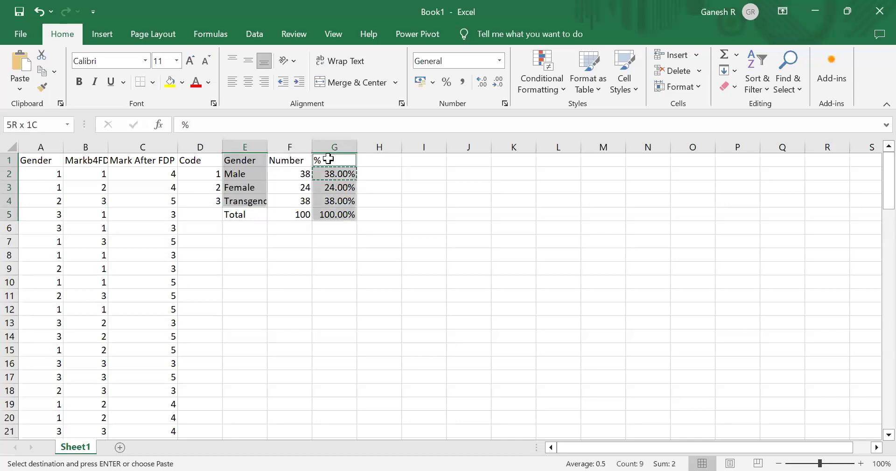
key("shift+Up")
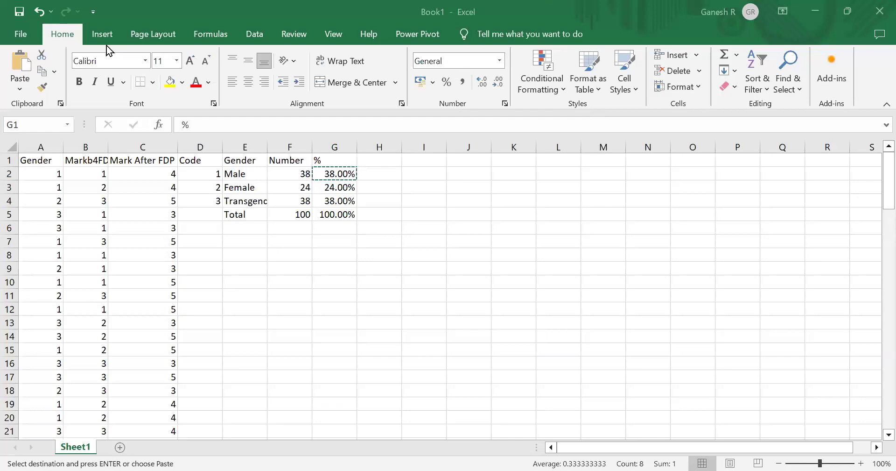
left_click(847, 11)
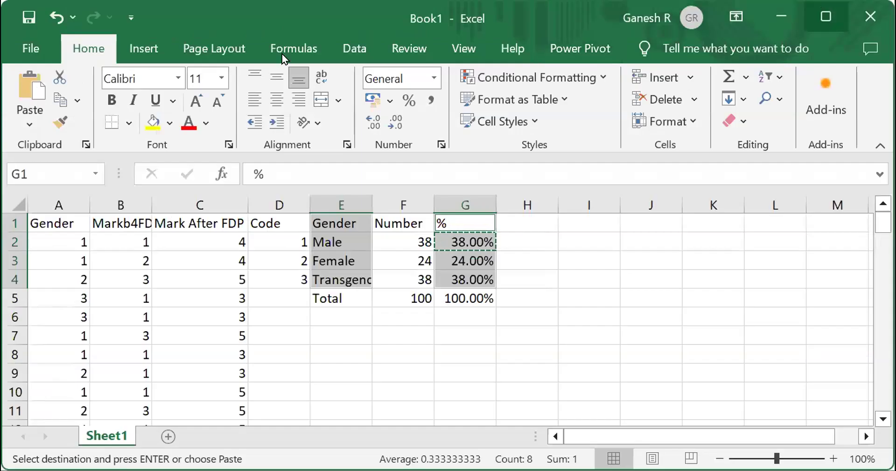
left_click(126, 45)
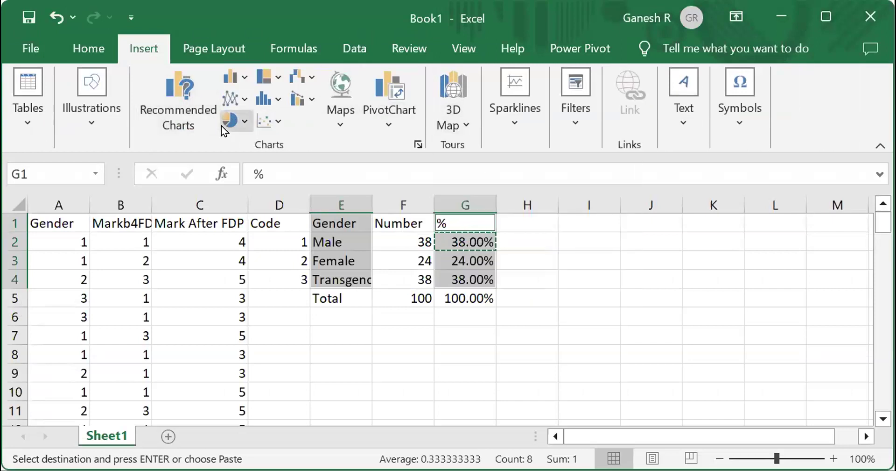
left_click(240, 120)
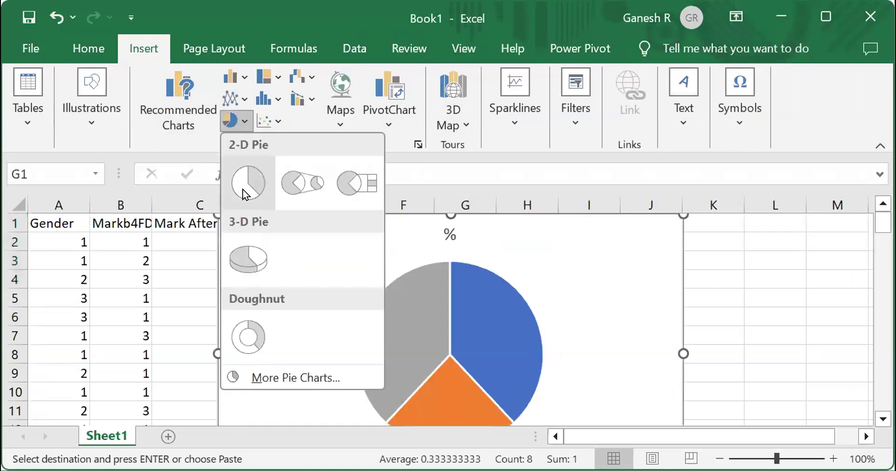
left_click(242, 189)
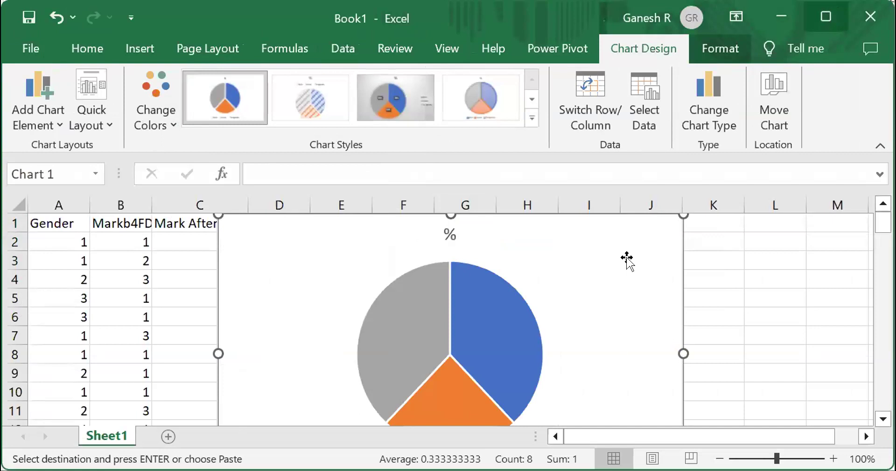
- Move the pie chart to the right of the frequency table
left_click_drag(577, 313, 847, 306)
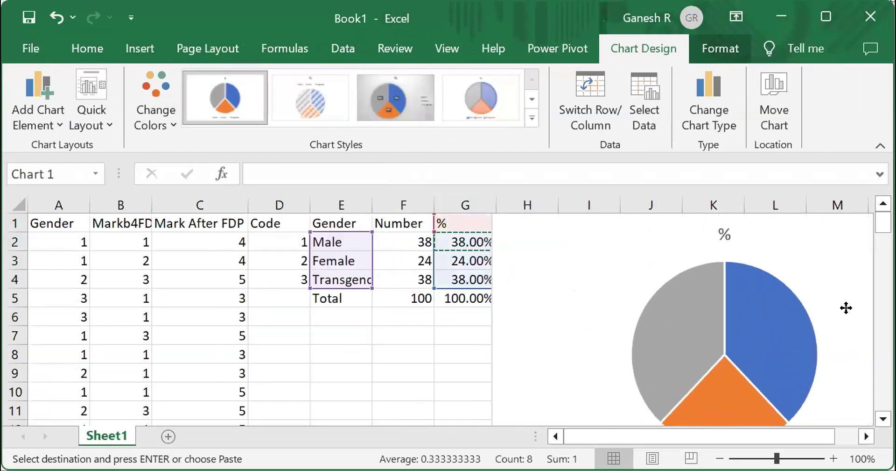
left_click(830, 16)
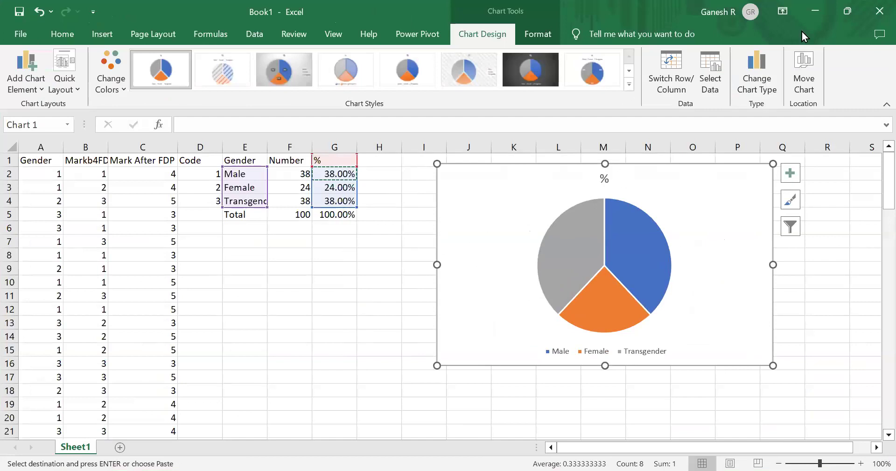
left_click(846, 16)
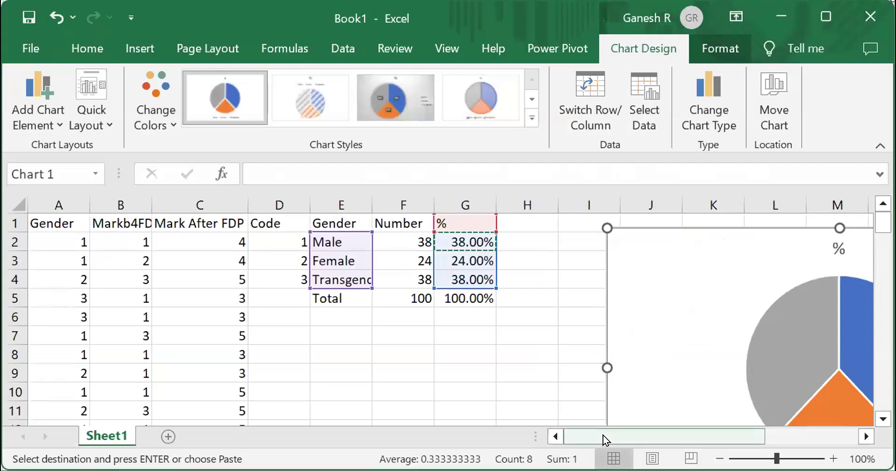
scroll(710, 400, "right", 3)
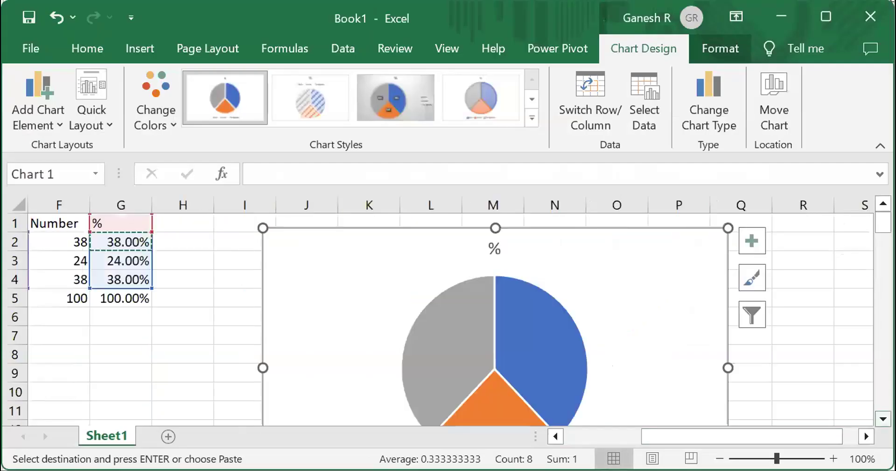
scroll(438, 317, "down", 3)
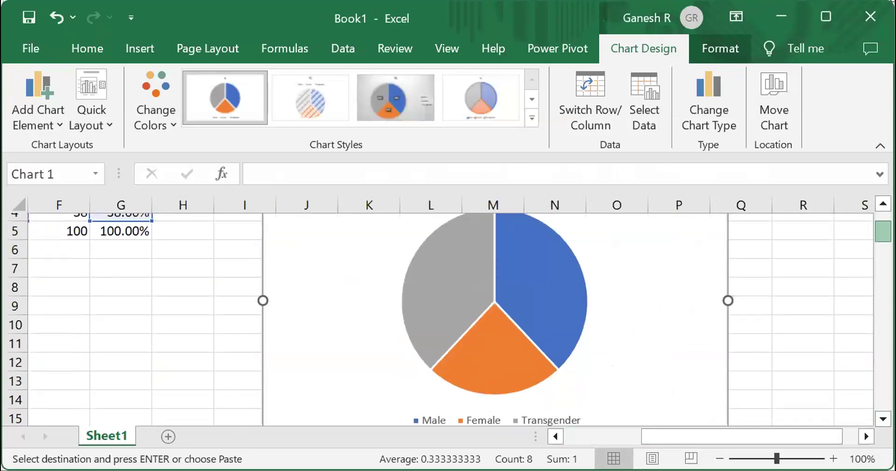
scroll(439, 318, "up", 1)
scroll(439, 317, "up", 2)
scroll(438, 317, "down", 1)
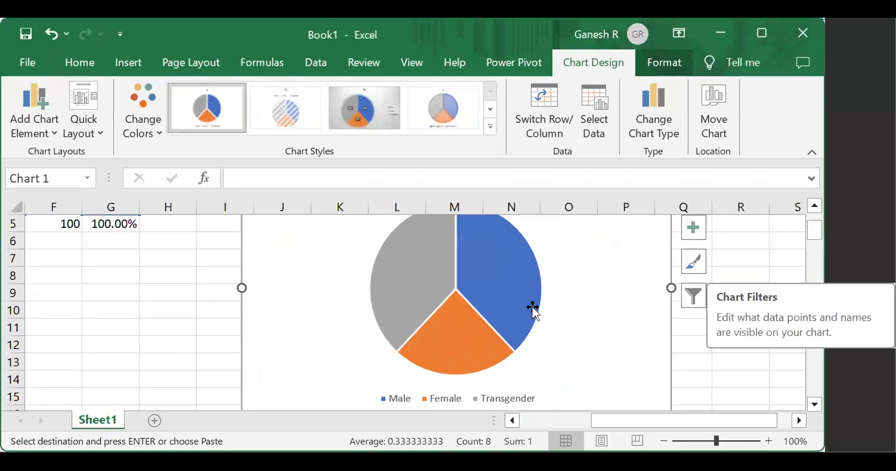
mouse_move(482, 313)
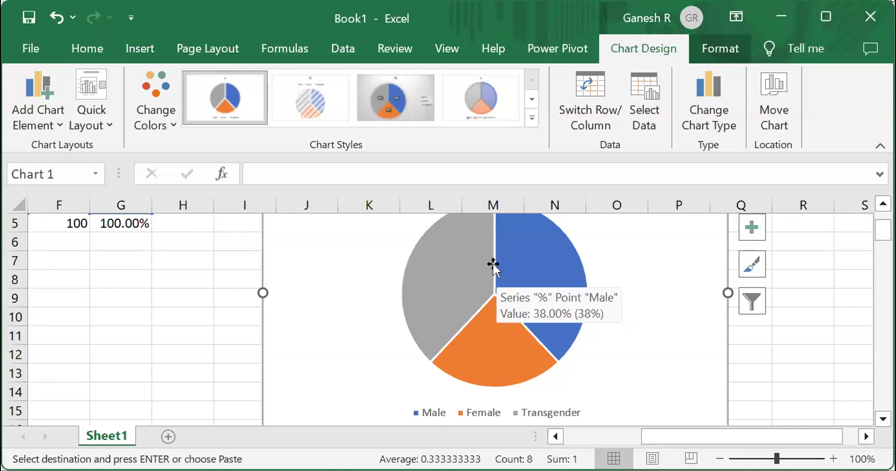
- Apply Quick Layout 7, with the legend on the right, to the pie chart
left_click(107, 100)
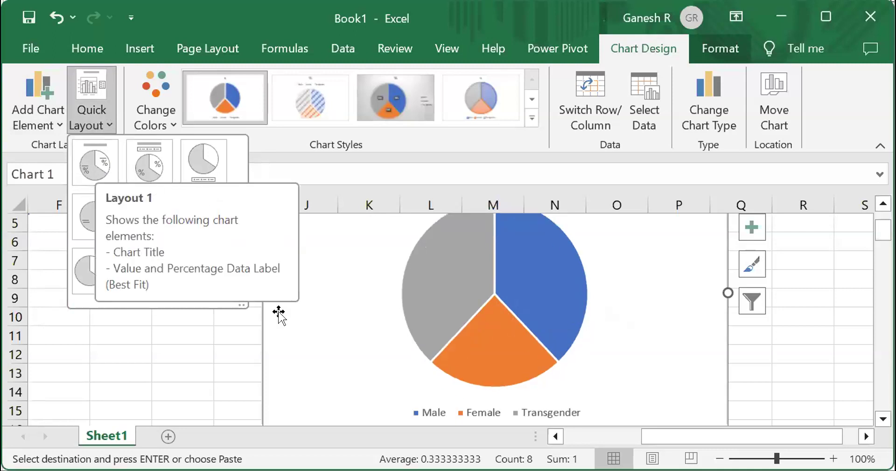
left_click(94, 130)
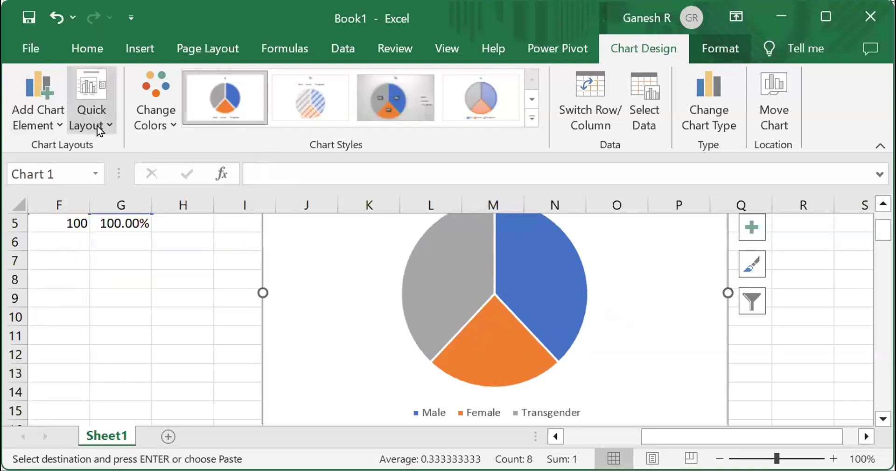
left_click(97, 125)
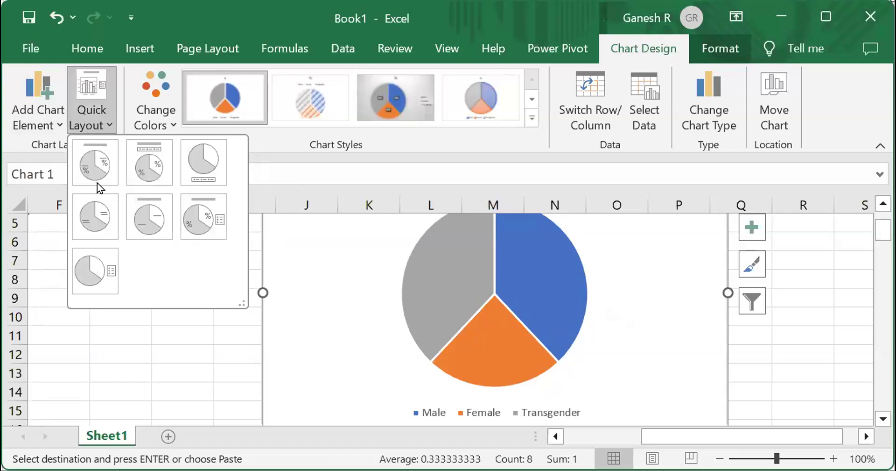
left_click(88, 279)
left_click(463, 378)
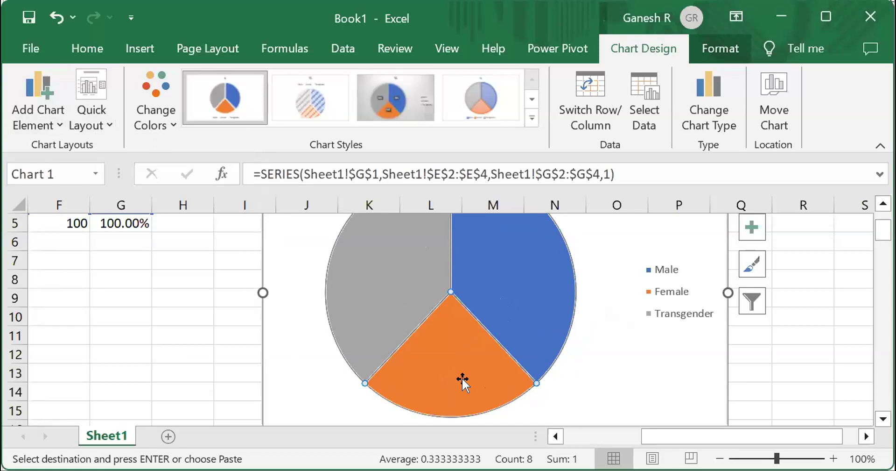
right_click(463, 384)
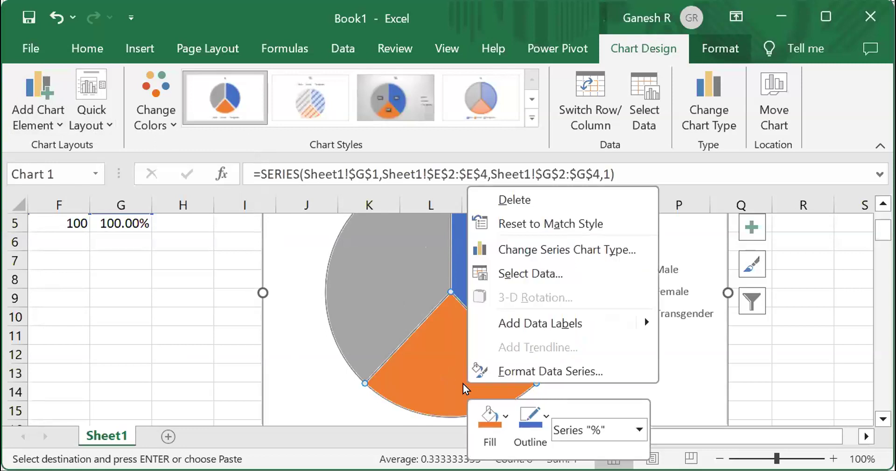
left_click(523, 363)
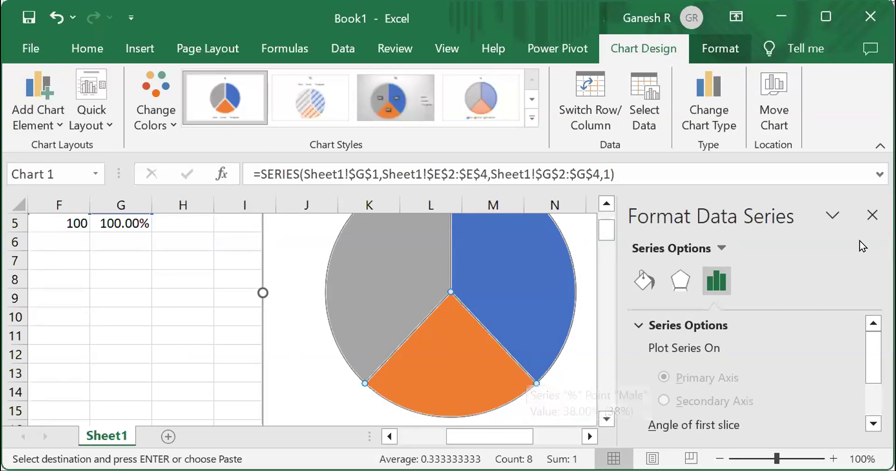
left_click(861, 218)
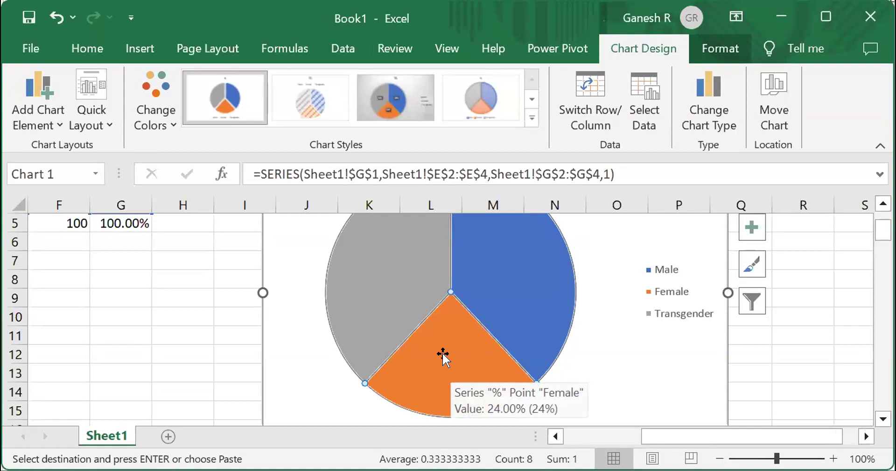
- Format the pie data series with a Pattern fill
right_click(492, 343)
left_click(493, 344)
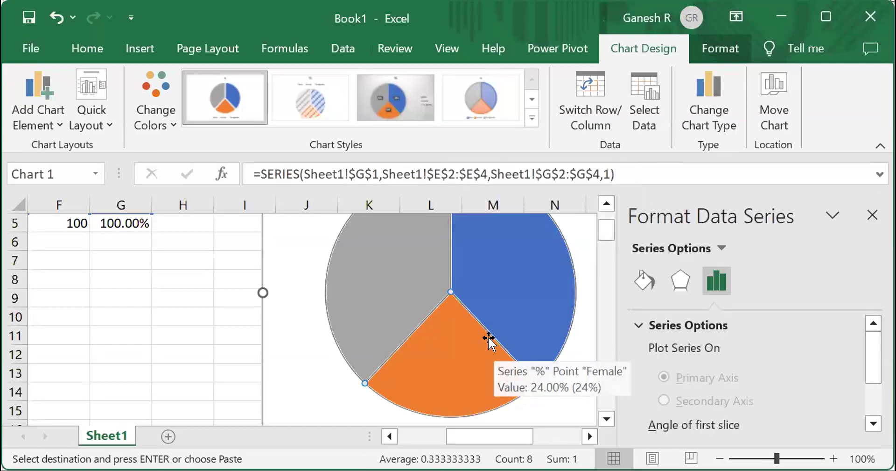
left_click(644, 276)
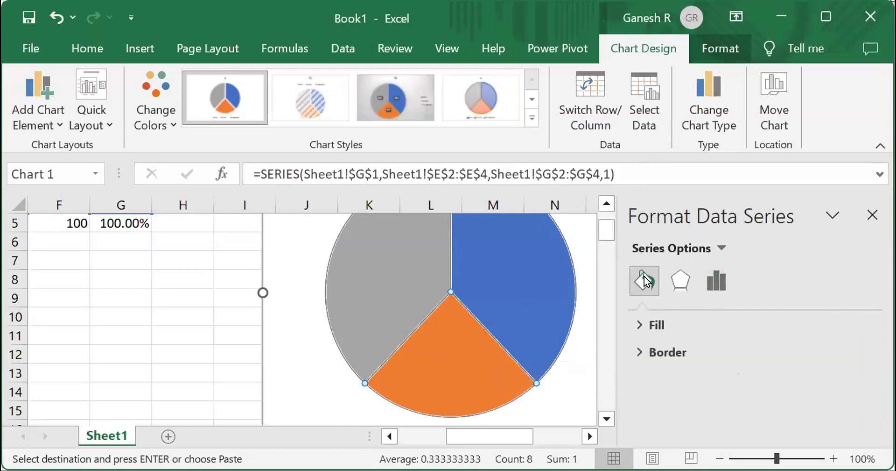
left_click(656, 324)
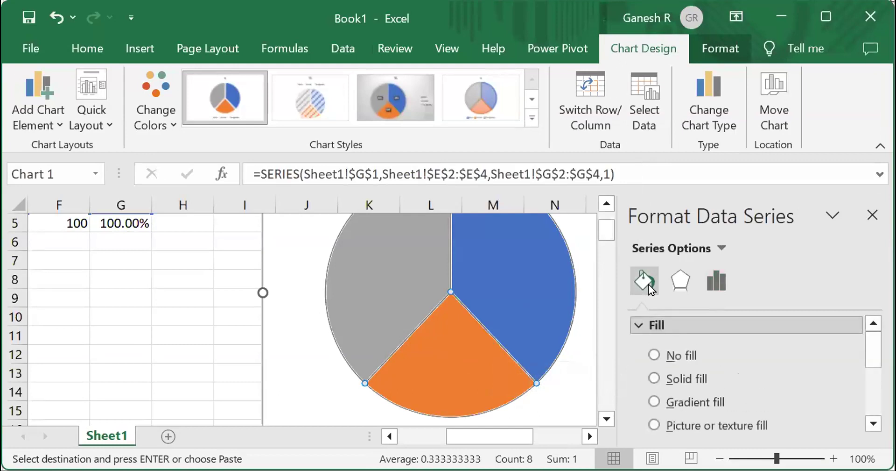
left_click_drag(873, 350, 873, 374)
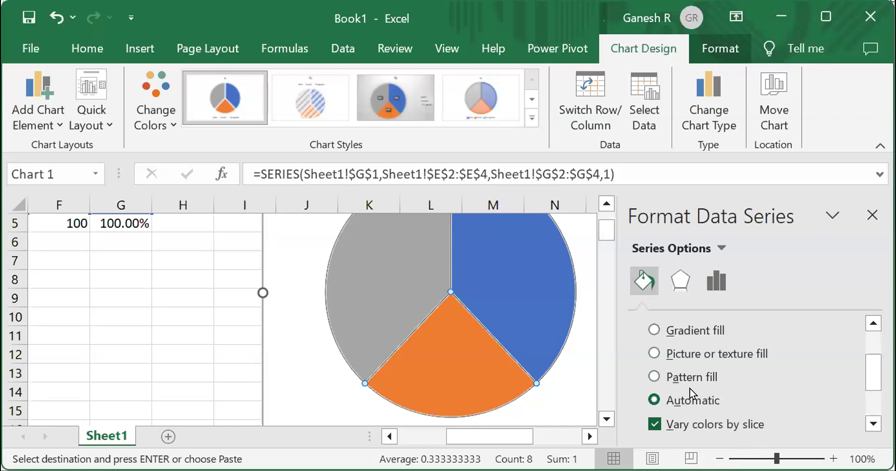
left_click(657, 369)
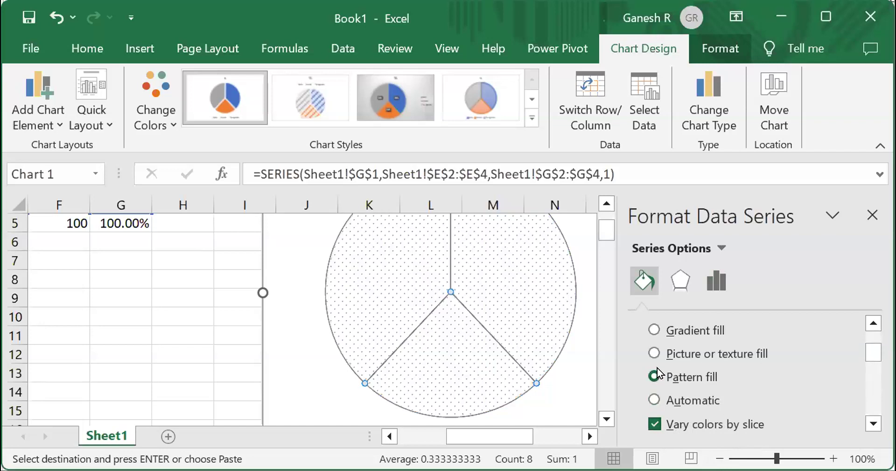
- Close the formatting pane and undo the pattern fill applied to the whole pie series
left_click(864, 216)
key("ctrl+z")
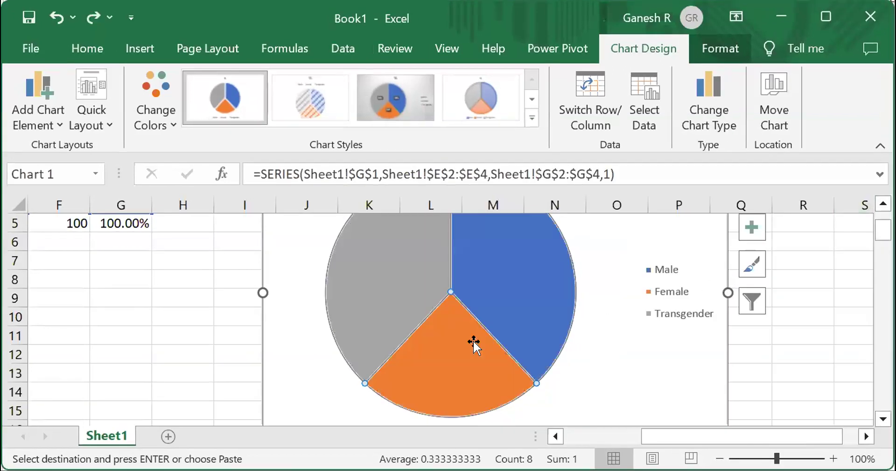
- Give the Female slice a Pattern fill using the Wide downward diagonal stripes pattern
double_click(473, 343)
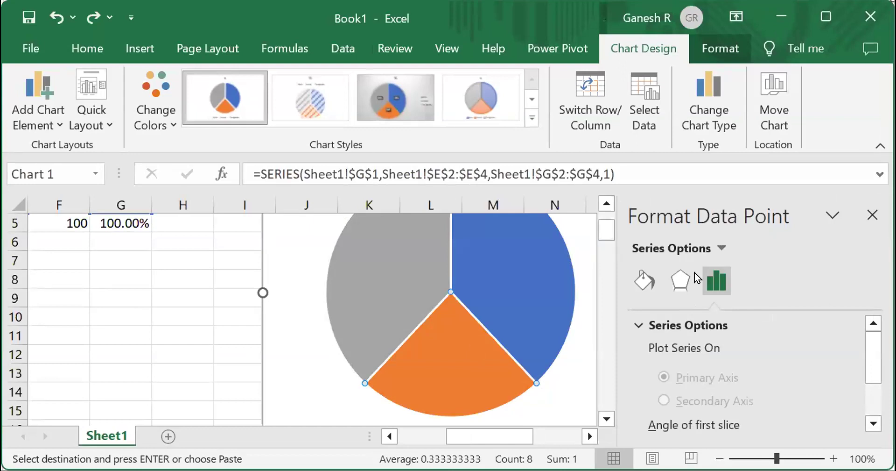
left_click(645, 281)
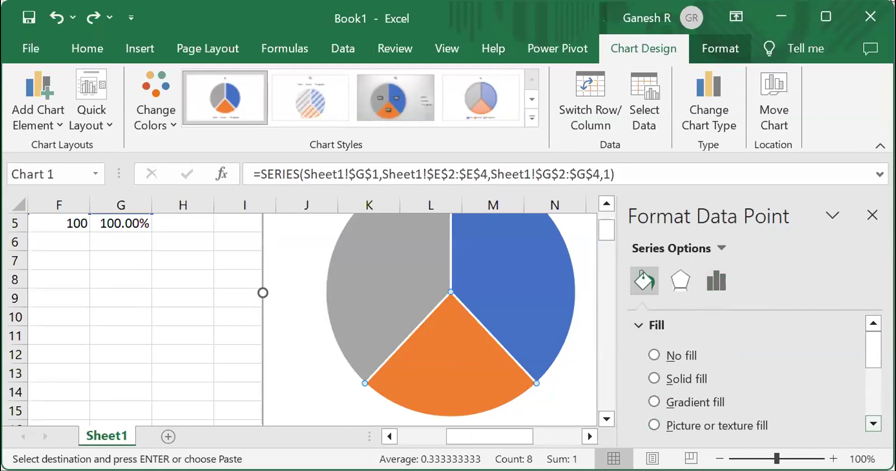
left_click(874, 423)
left_click(873, 423)
left_click(705, 419)
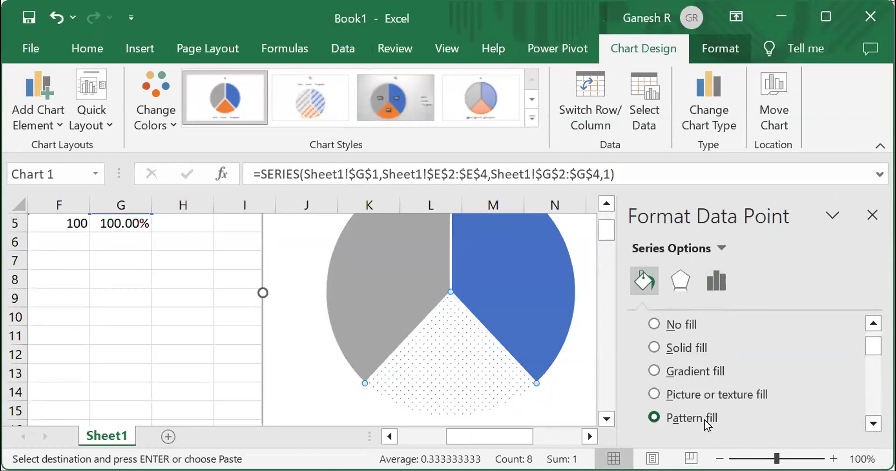
left_click_drag(869, 348, 869, 390)
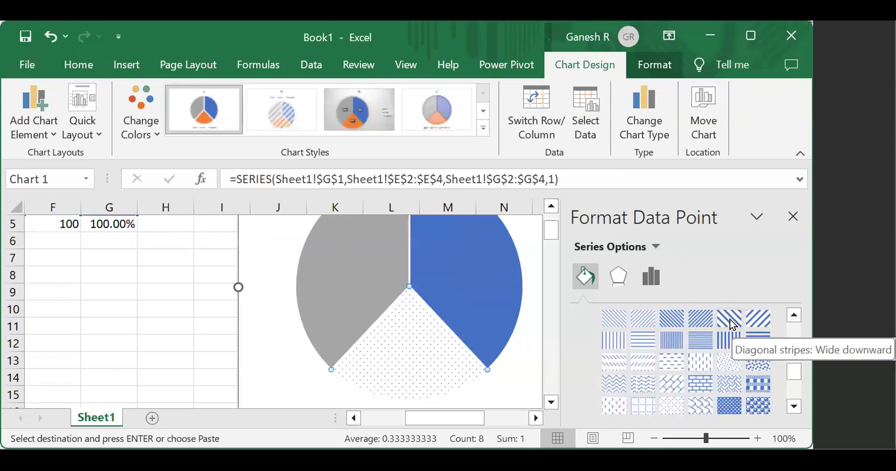
left_click(730, 319)
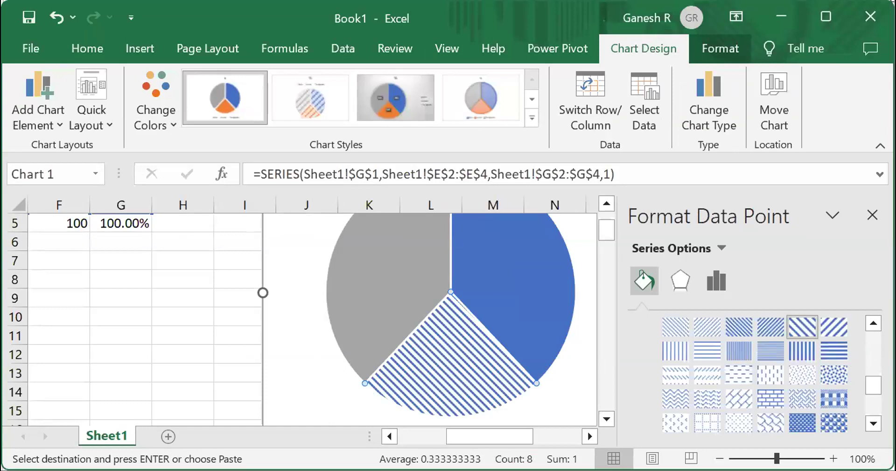
- Set the Female slice's pattern foreground to a light orange theme colour and close the pane
scroll(756, 369, "up", 5)
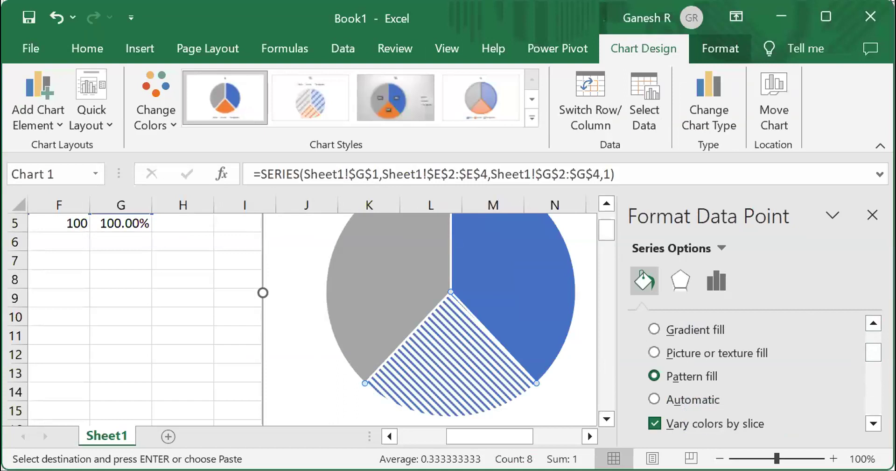
left_click_drag(873, 352, 874, 406)
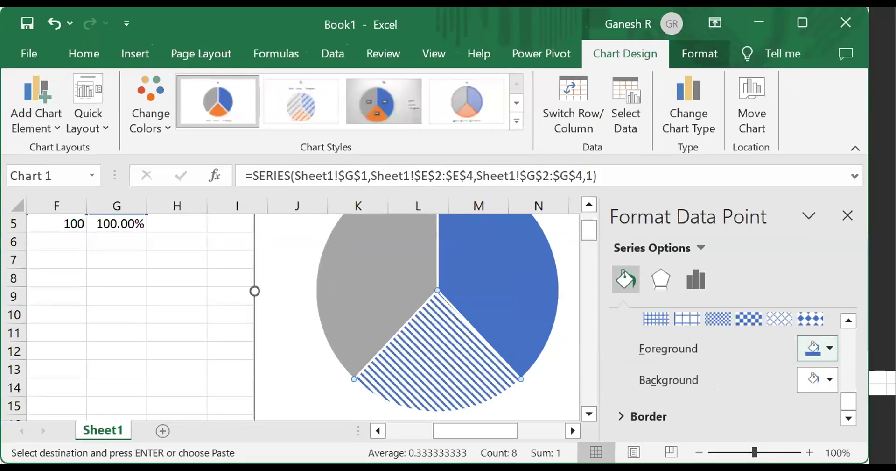
left_click(828, 349)
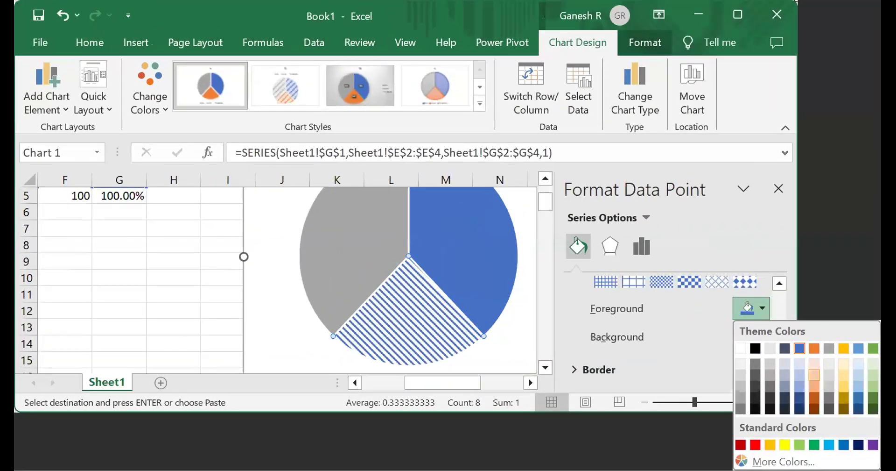
left_click(814, 374)
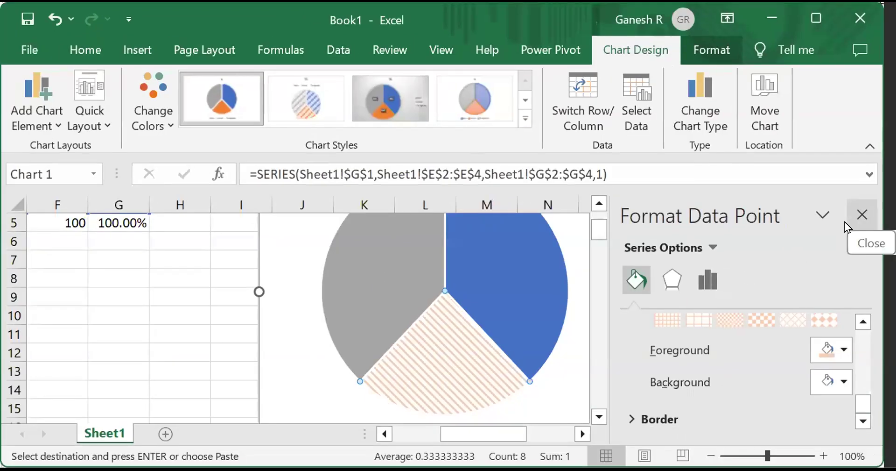
left_click(849, 216)
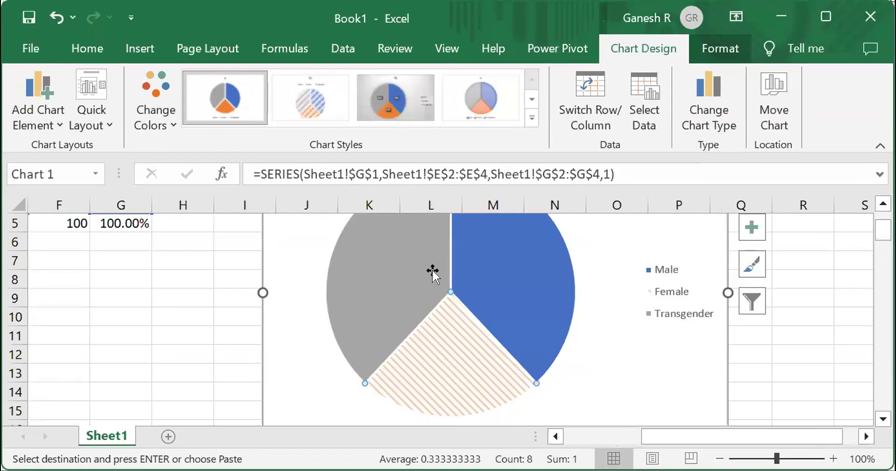
- Give the Transgender slice a Pattern fill with a small dotted pattern
double_click(390, 269)
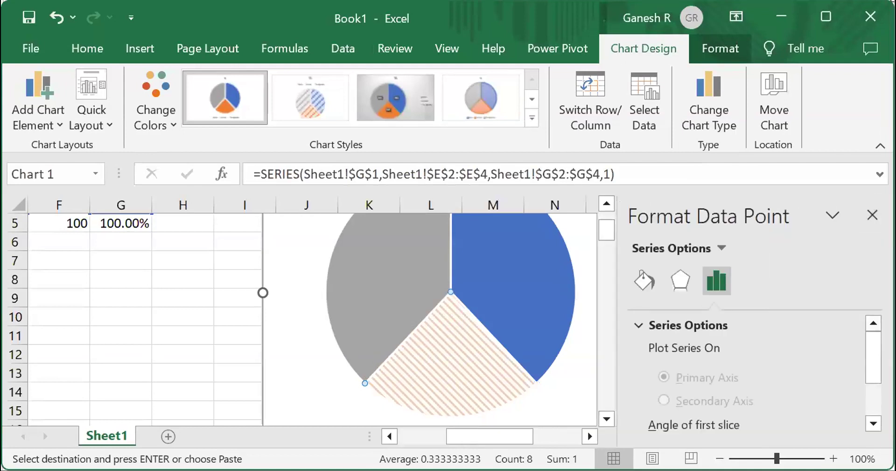
key("ctrl+1")
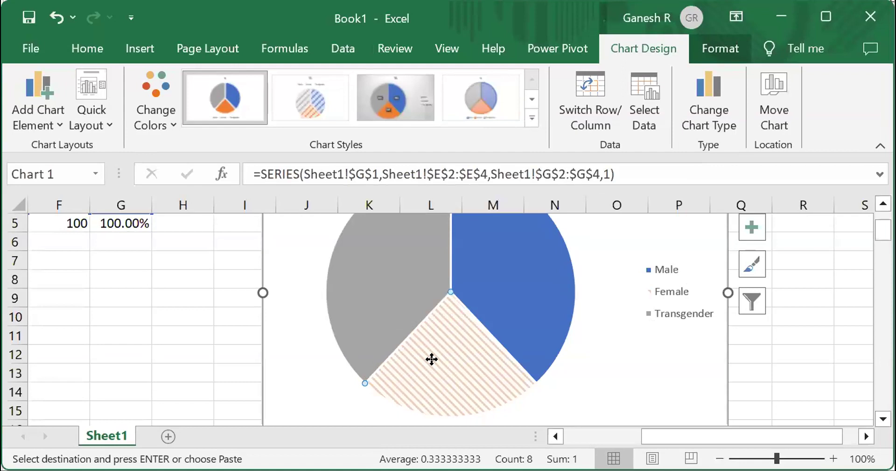
double_click(350, 281)
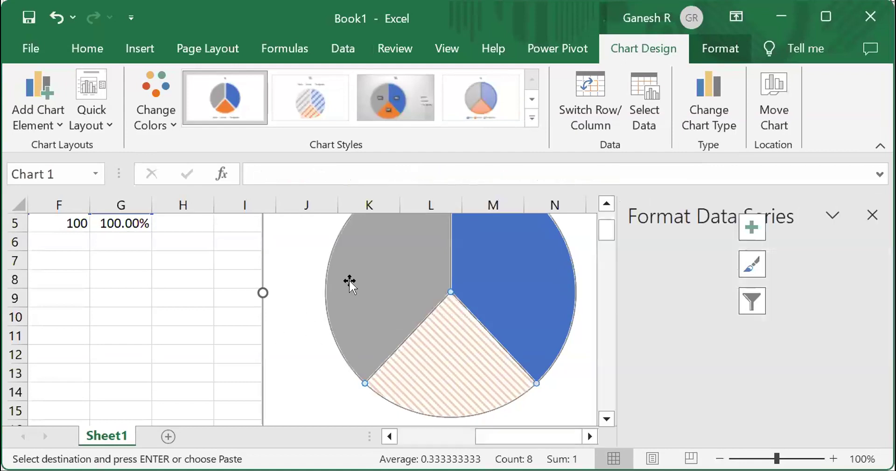
left_click(351, 281)
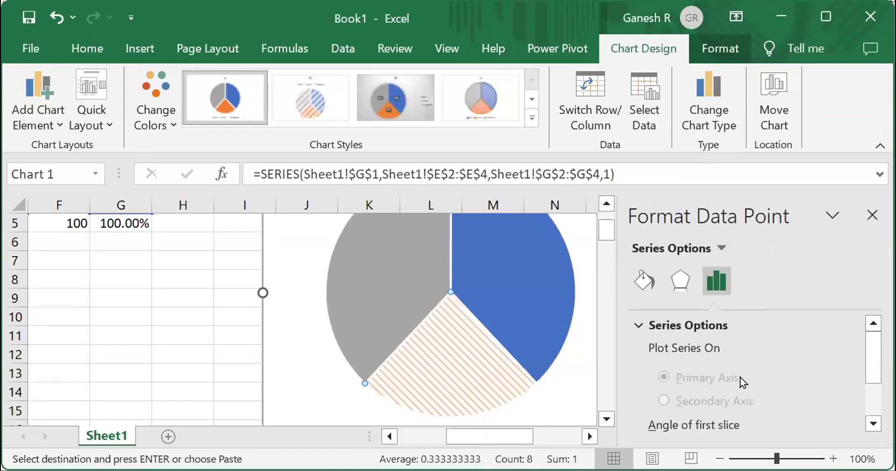
left_click(635, 279)
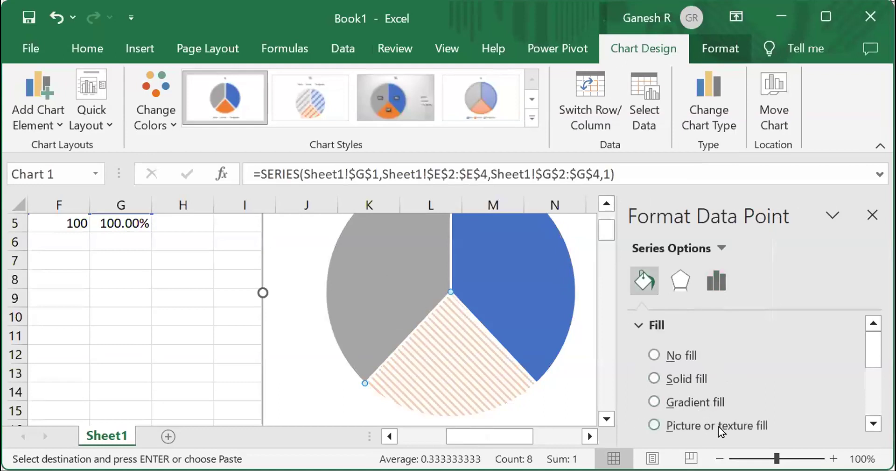
left_click(874, 423)
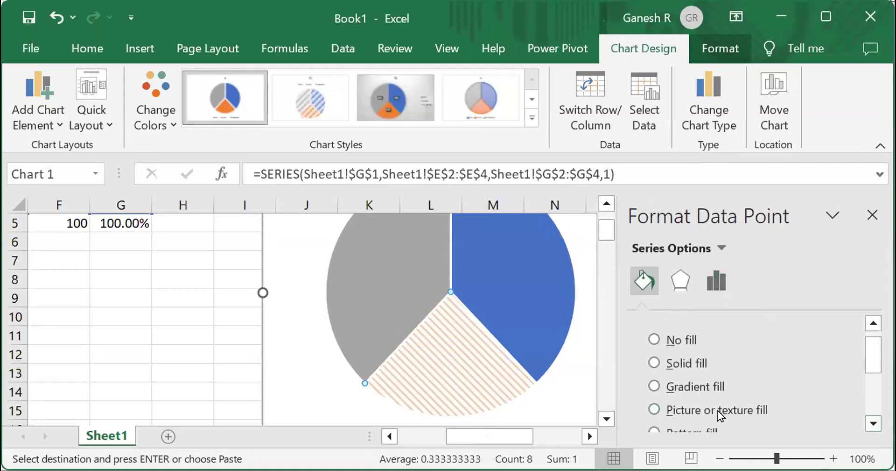
left_click(699, 425)
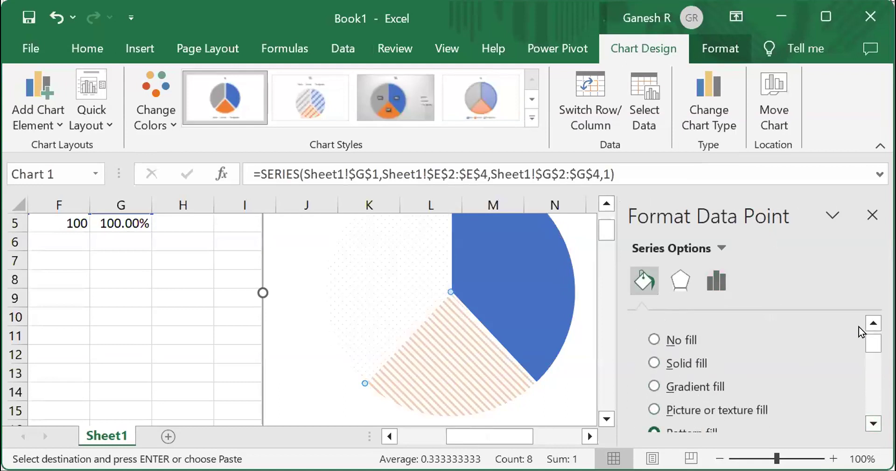
left_click_drag(872, 344, 873, 383)
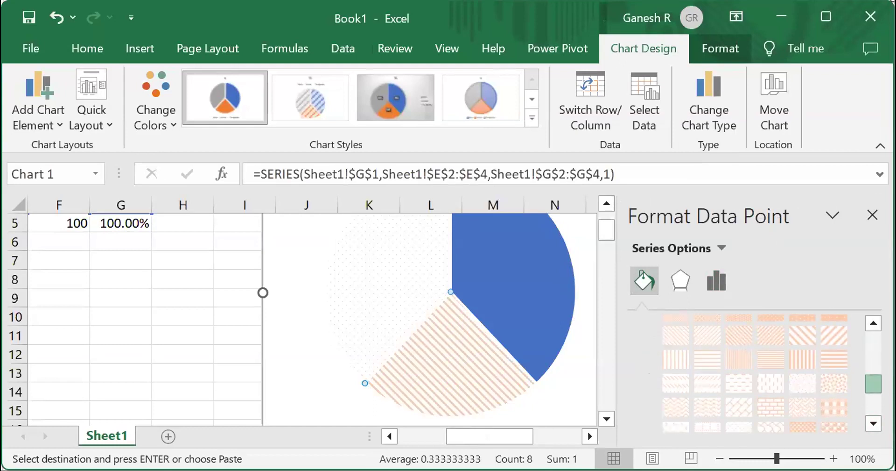
left_click_drag(839, 386, 768, 394)
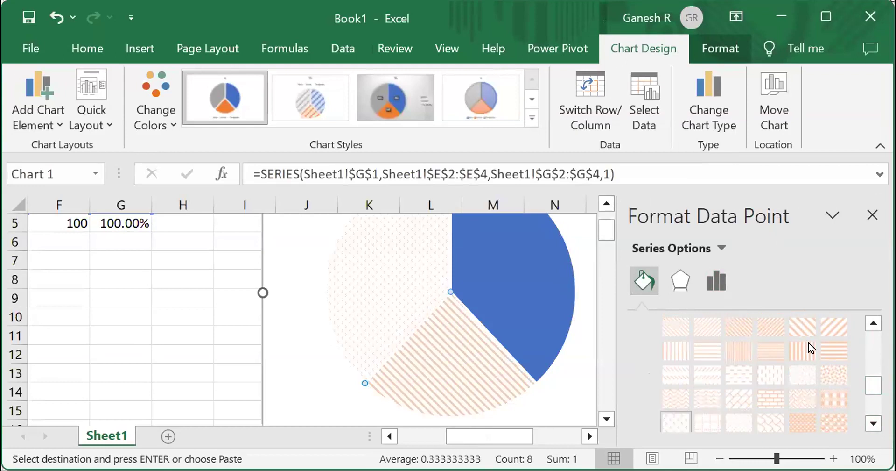
- Set the Transgender slice's pattern foreground colour to standard Red and close the pane
left_click_drag(873, 385, 873, 405)
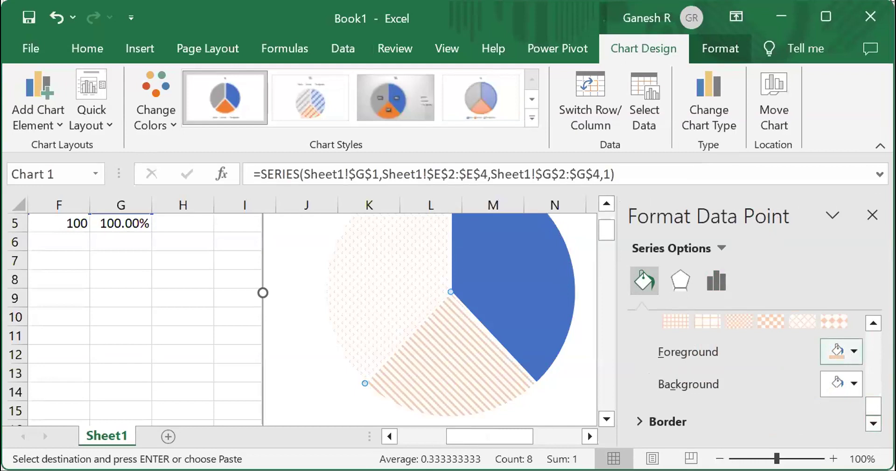
left_click(843, 351)
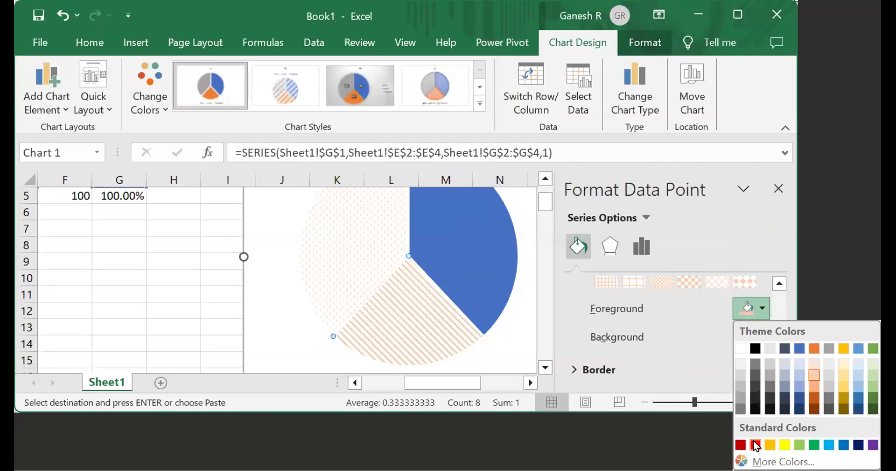
left_click(756, 444)
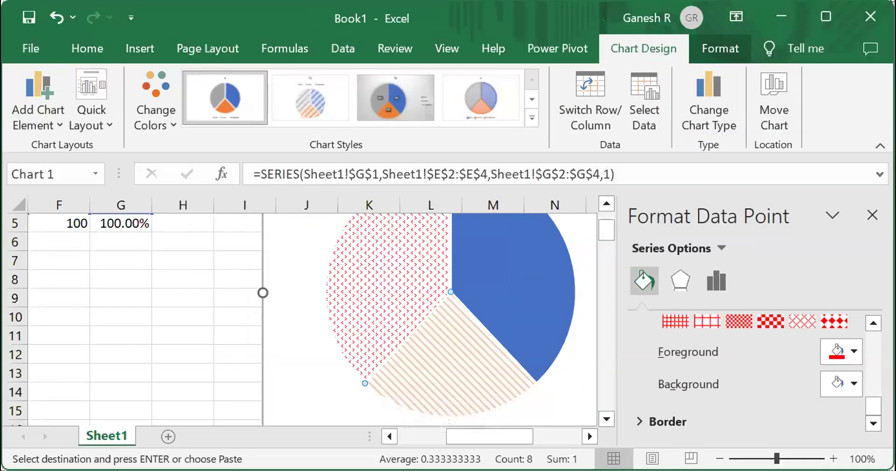
left_click(873, 215)
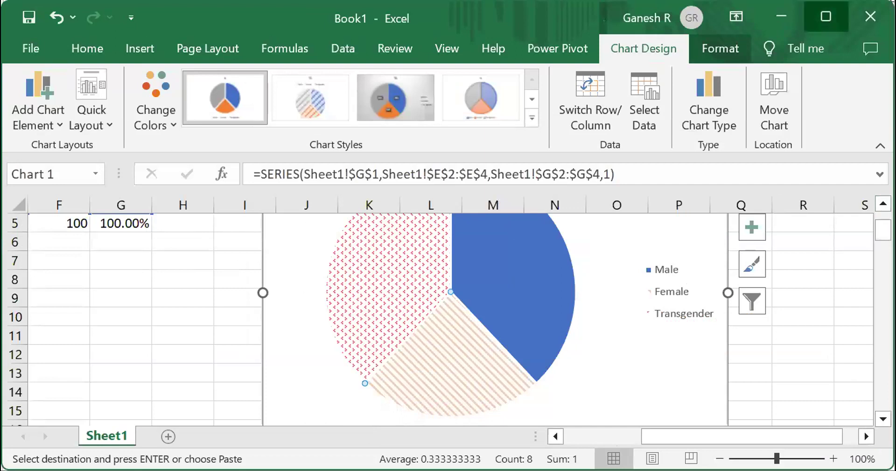
- Maximize the window and add a data callout to the Male slice
left_click(826, 17)
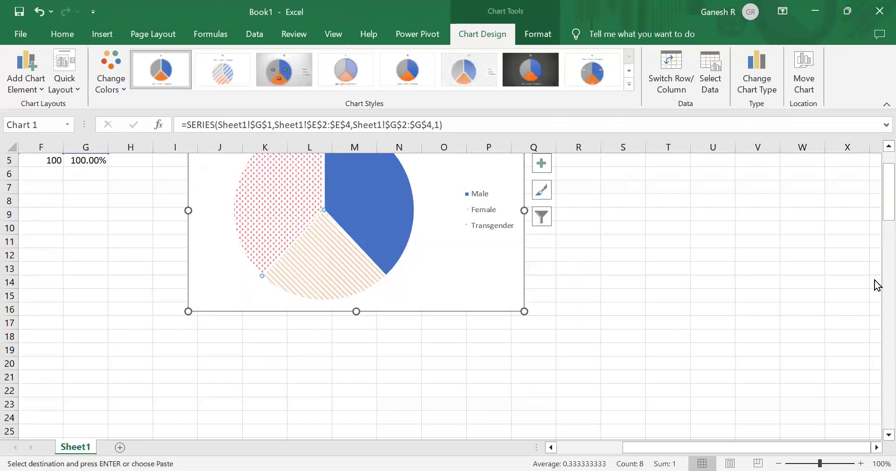
scroll(879, 169, "up", 2)
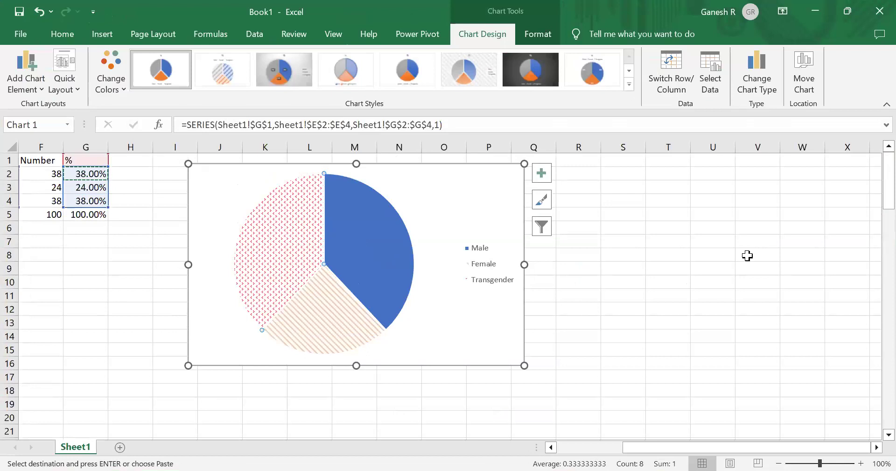
left_click(361, 236)
right_click(361, 238)
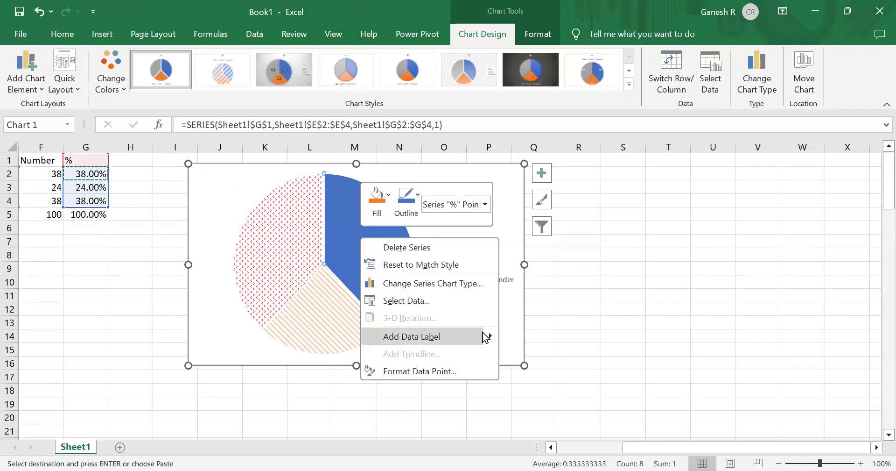
mouse_move(485, 337)
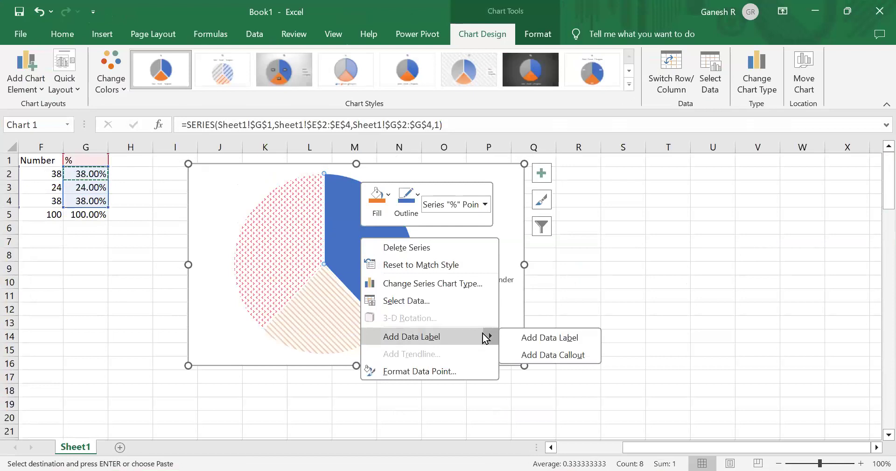
left_click(562, 356)
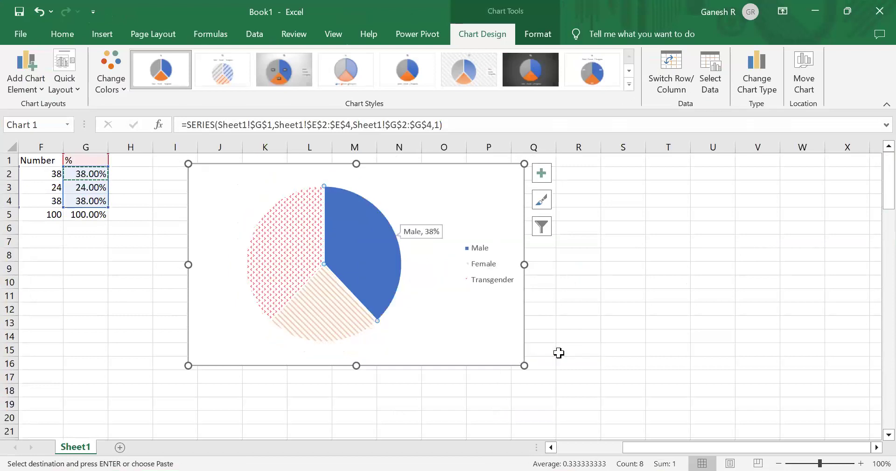
- Add data callouts to the Female and Transgender slices
left_click(313, 311)
right_click(314, 311)
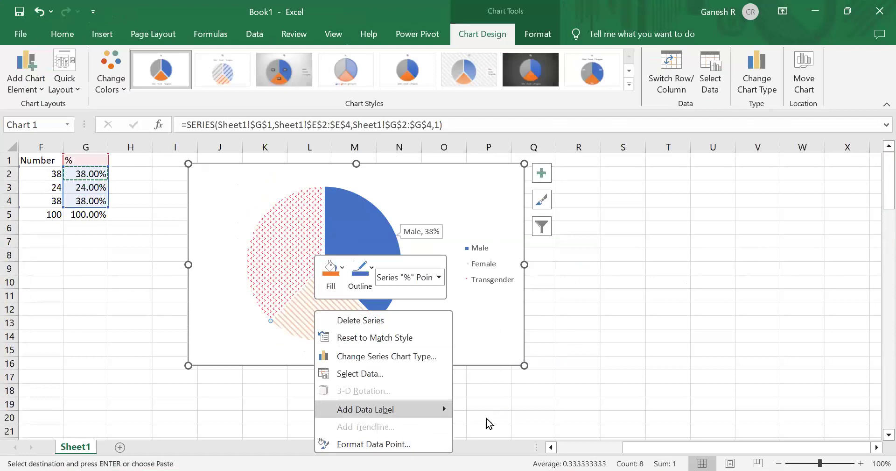
mouse_move(447, 409)
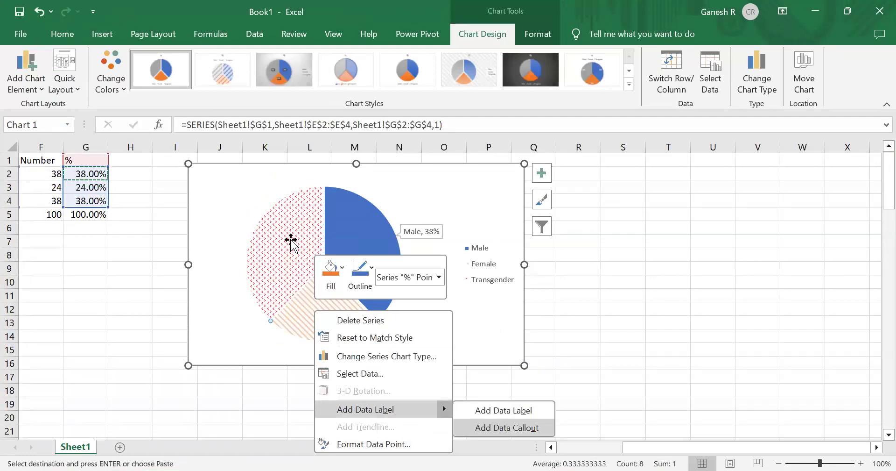
right_click(292, 240)
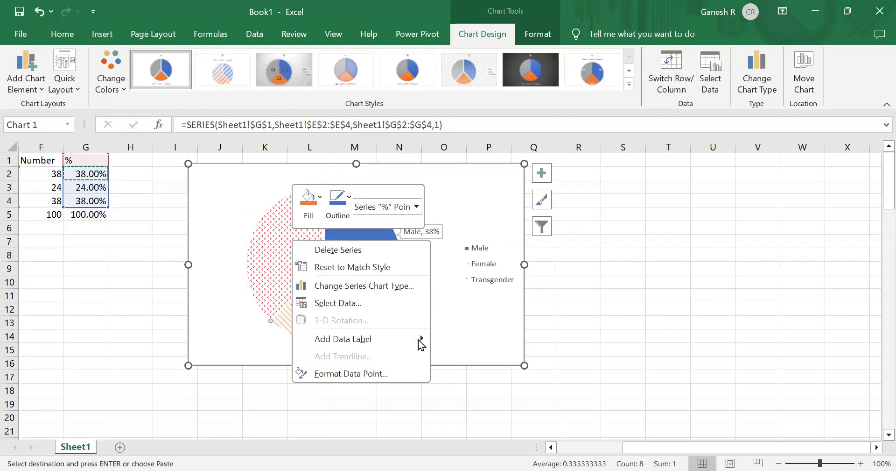
mouse_move(422, 341)
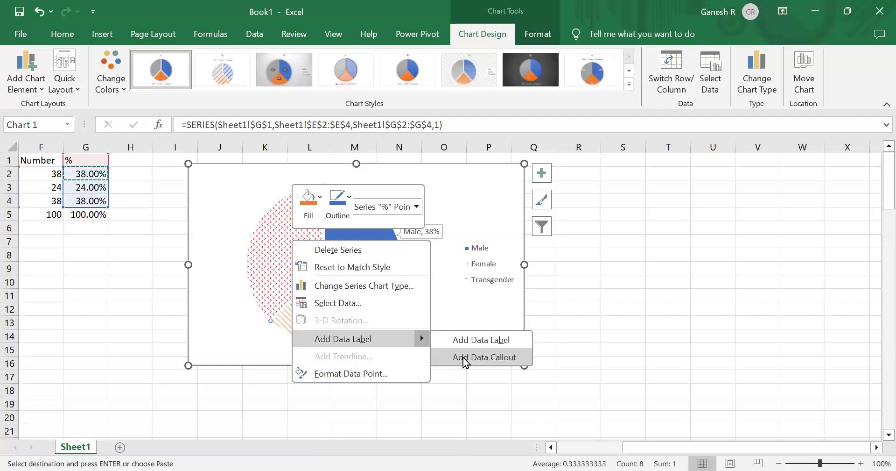
key("Return")
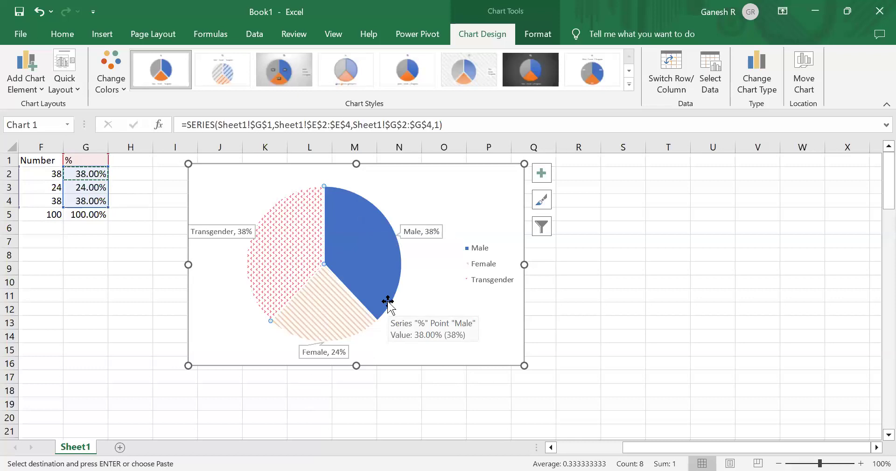
- Add a chart title above the pie chart and set it to "% of Gender"
left_click(39, 89)
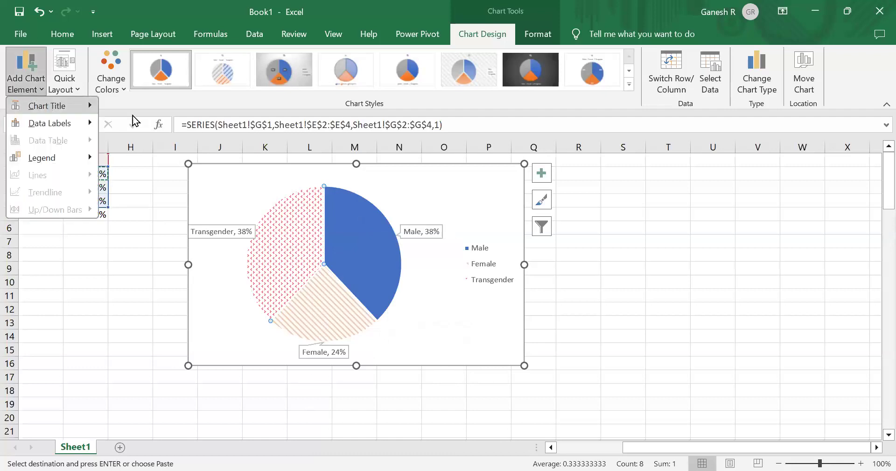
mouse_move(48, 106)
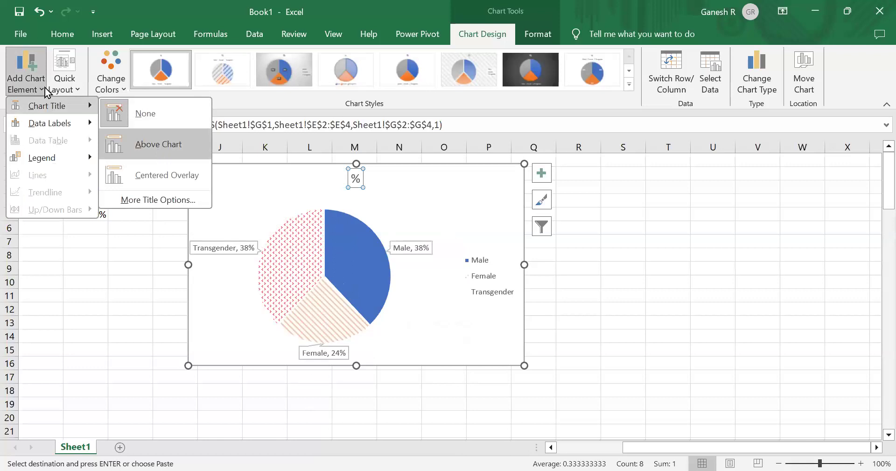
left_click(29, 91)
left_click(29, 91)
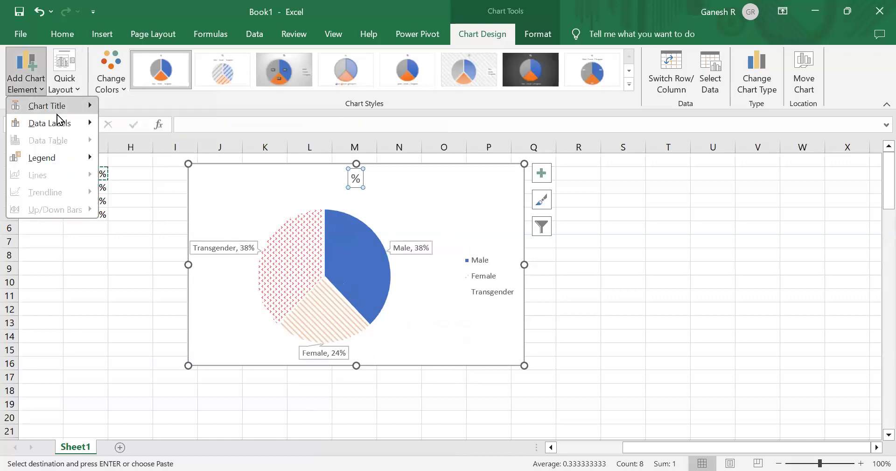
mouse_move(52, 109)
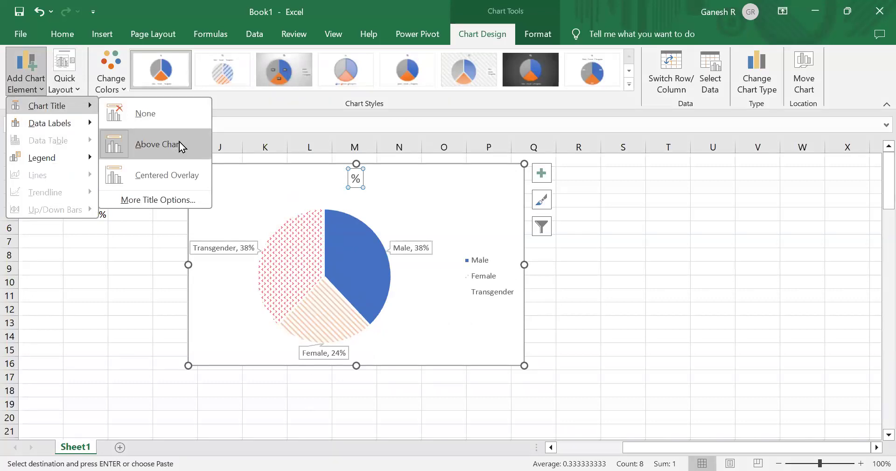
left_click(180, 144)
left_click(357, 184)
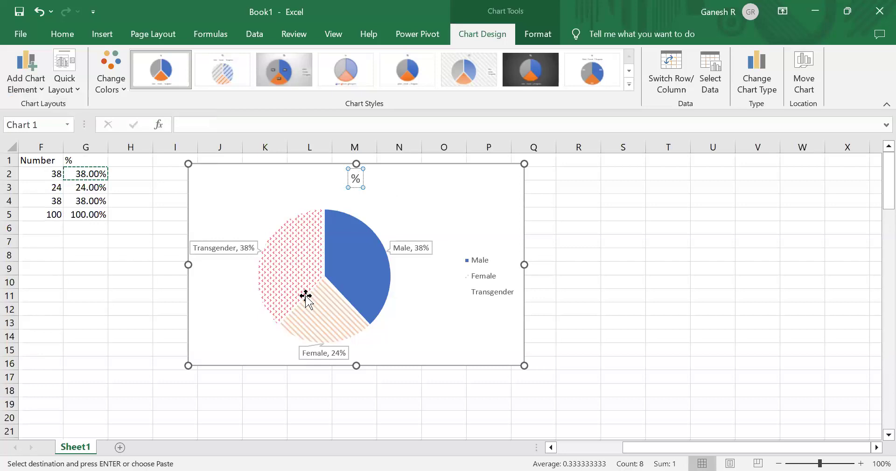
type("of Gender")
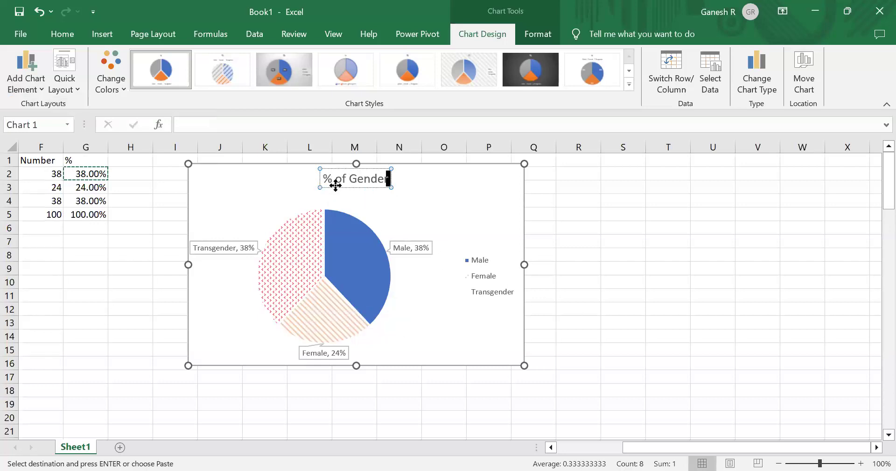
left_click(687, 244)
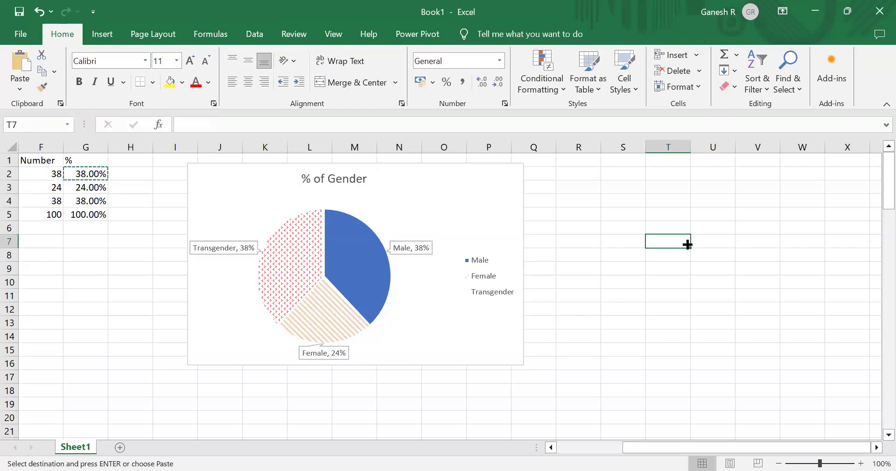
- Copy the Code and Gender columns of the frequency table into D8:E11 to start a second table
left_click(115, 260)
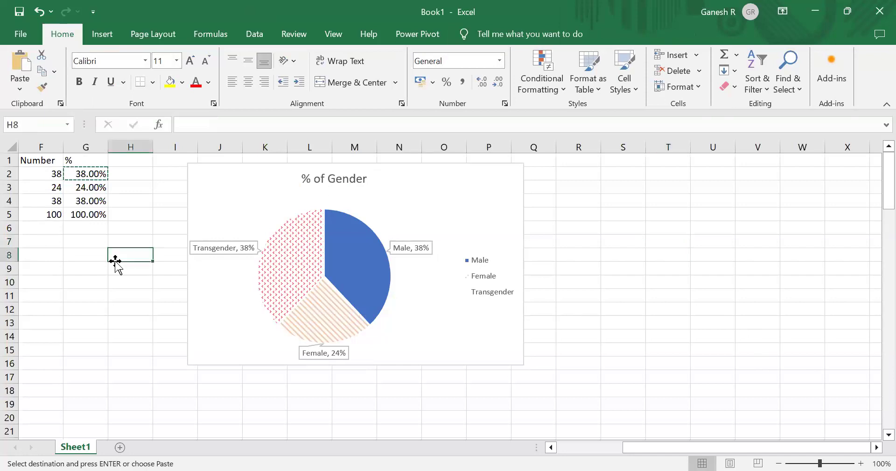
key("Left")
scroll(114, 260, "left", 5)
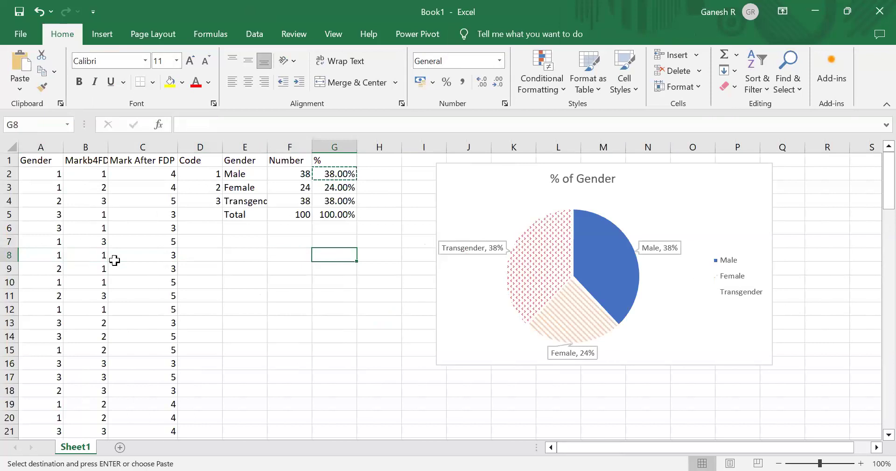
left_click(253, 239)
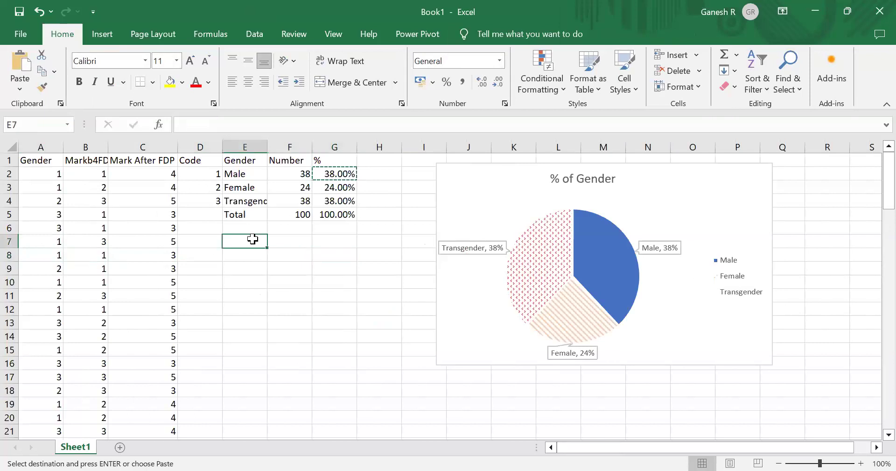
key("Up")
key("Up")
key("Up")
key("Up")
key("Up")
key("Up")
key("Left")
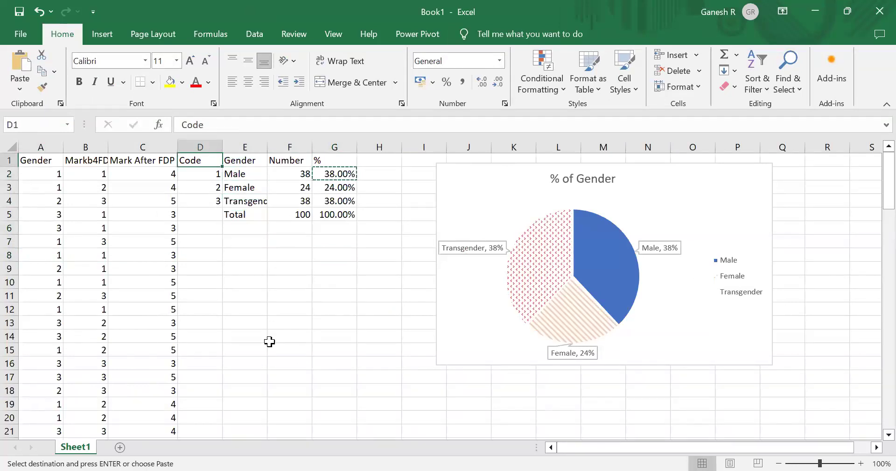
key("shift+Right")
key("shift+Right")
key("shift+Left")
key("shift+Down")
key("shift+Down")
key("shift+Down")
key("ctrl+c")
key("Down")
key("Down")
key("Down")
key("Down")
key("Down")
key("Down")
key("Down")
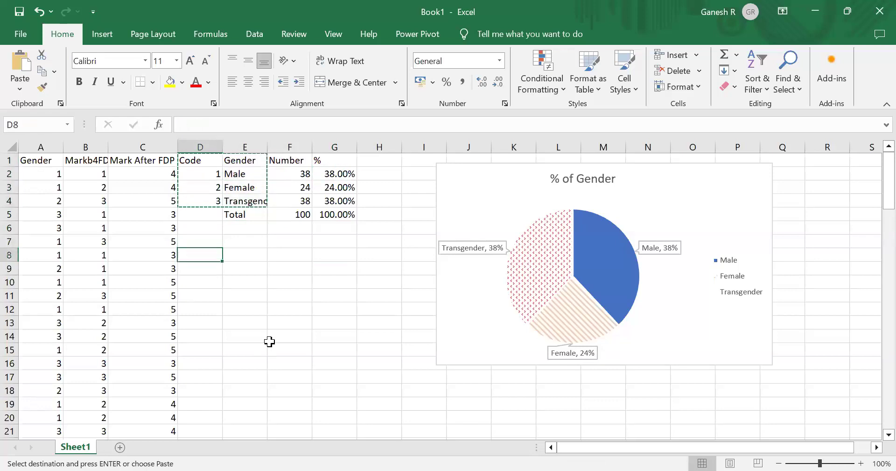
key("ctrl+v")
- Copy the Markb4FDP and Mark After FDP headings from B1:C1 into F7:G7
key("Right")
key("Right")
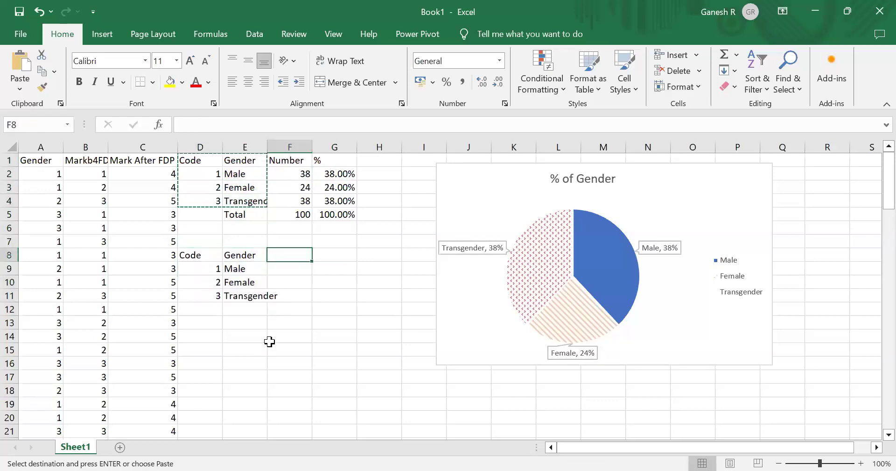
key("Up")
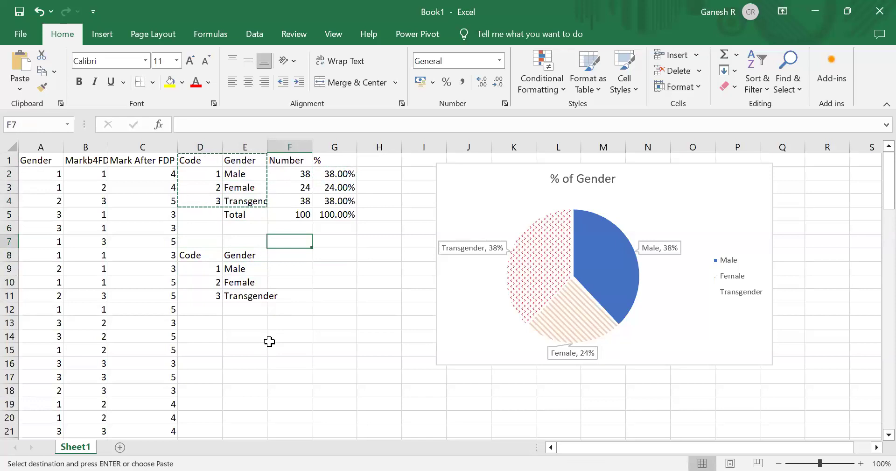
left_click(96, 161)
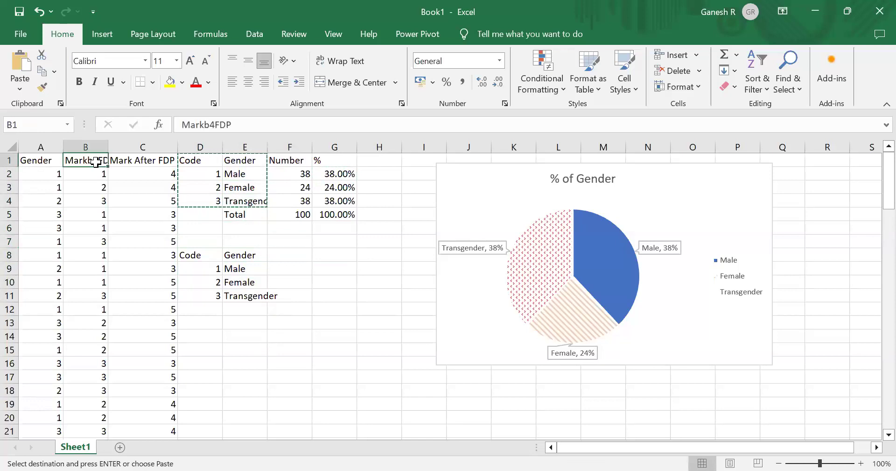
key("shift+Right")
key("ctrl+c")
key("Down")
key("Down")
key("Down")
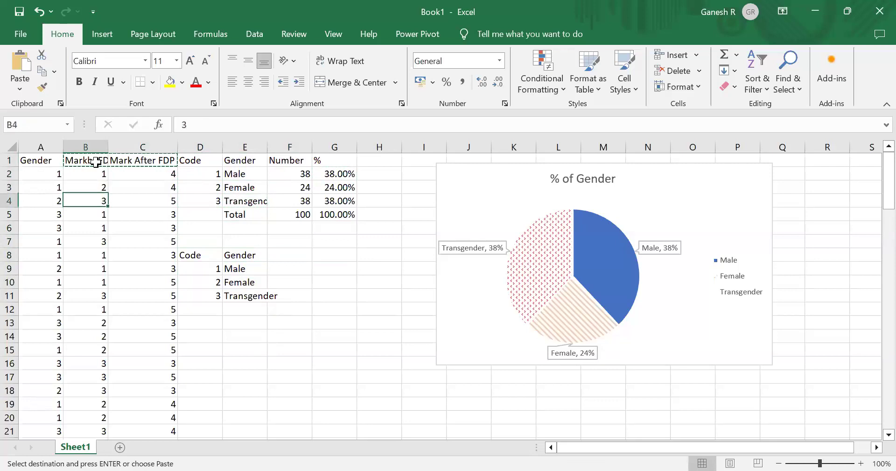
key("Right")
key("Down")
key("Down")
- Copy the two mark headings down into F8:G8, level with the Code and Gender headings
key("Down")
key("Left")
key("Up")
key("ctrl+v")
key("Down")
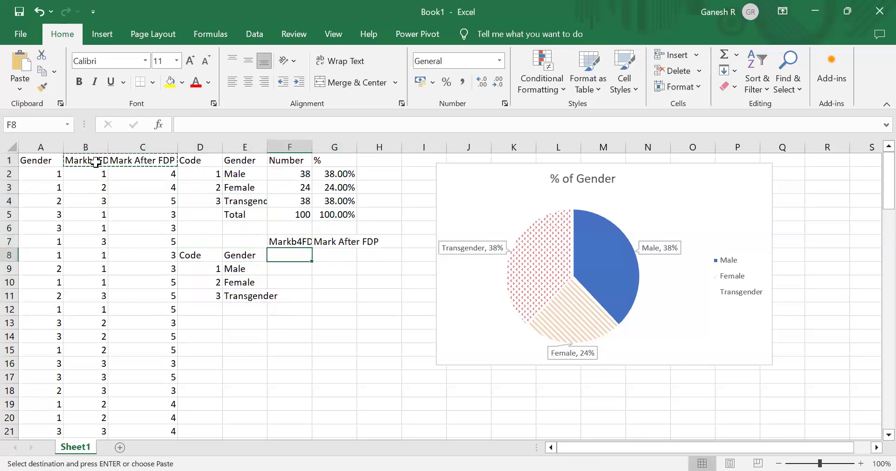
key("Down")
key("Up")
key("Up")
key("shift+Right")
key("ctrl+c")
key("Down")
key("ctrl+v")
key("Down")
key("Down")
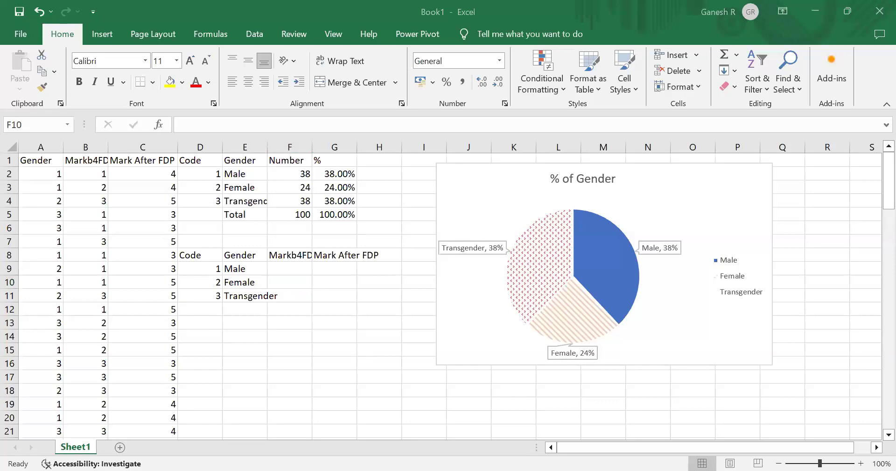
- Enter =AVERAGEIF($A$2:$A$101,$D9,B$2:B$101) in F9 to average the mark for the Male code
key("ctrl+c")
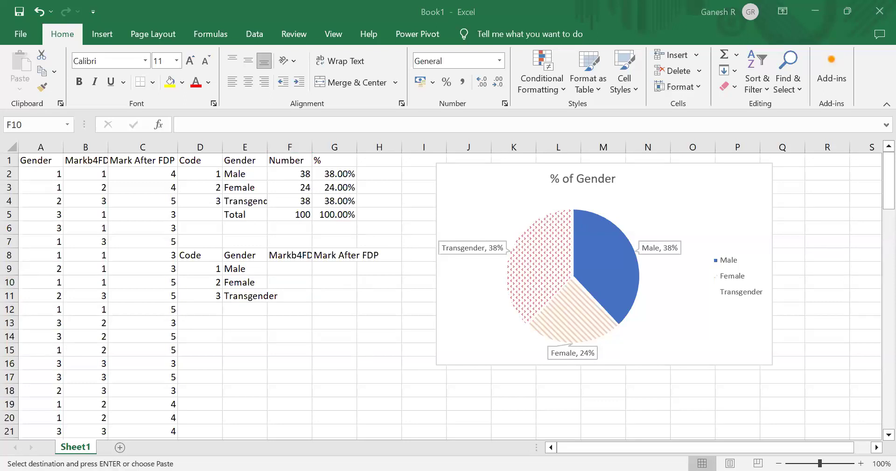
left_click(290, 270)
key("ctrl+v")
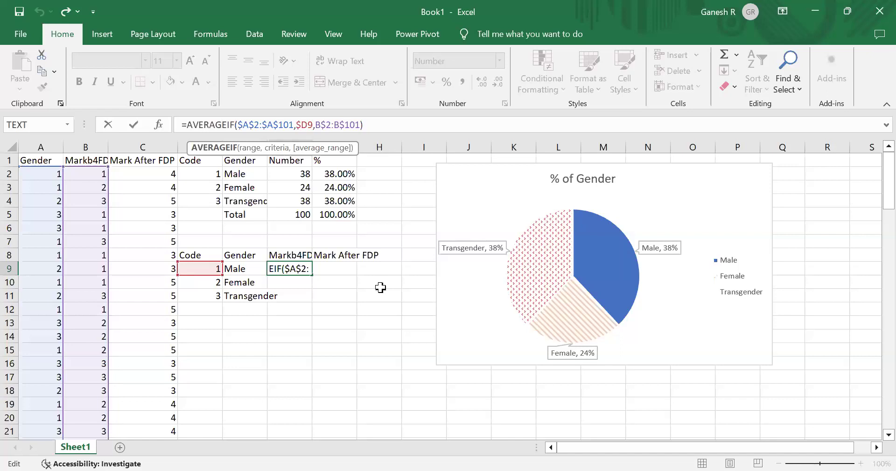
key("Right")
key("Right")
key("Right")
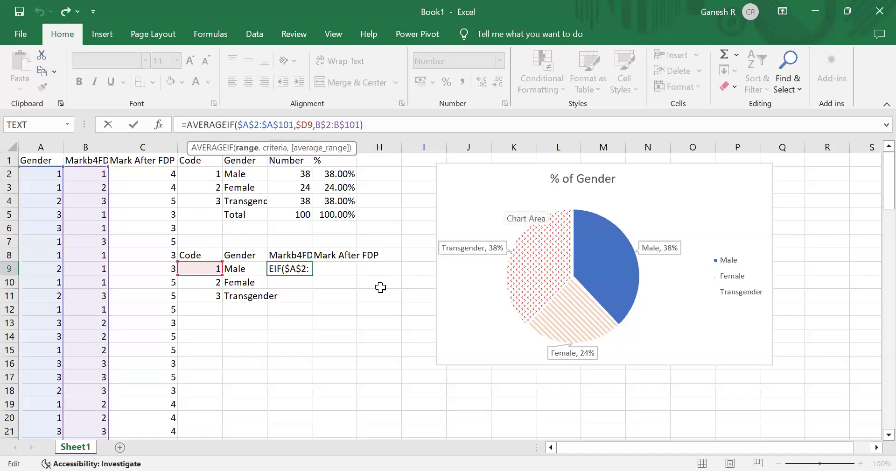
key("Right")
key("Right")
key("Right")
key("Right")
key("Right")
key("Right")
key("Right")
key("Right")
key("Right")
key("Right")
key("Right")
key("Right")
key("Right")
key("Right")
key("Right")
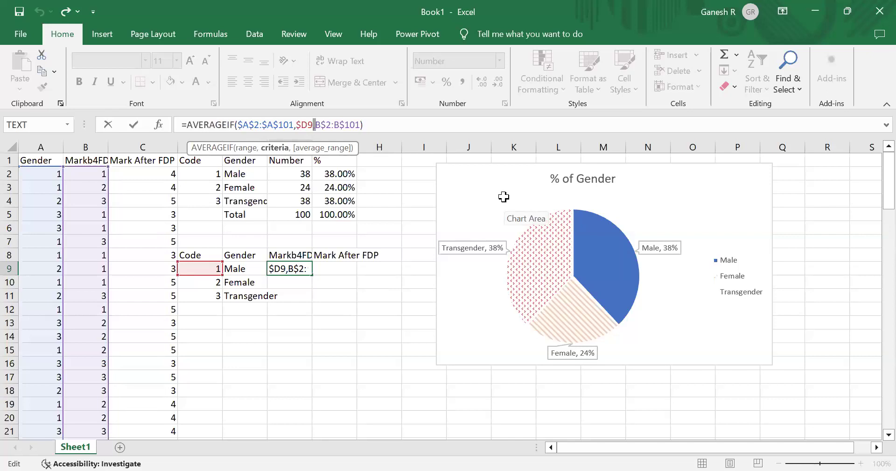
key("Right")
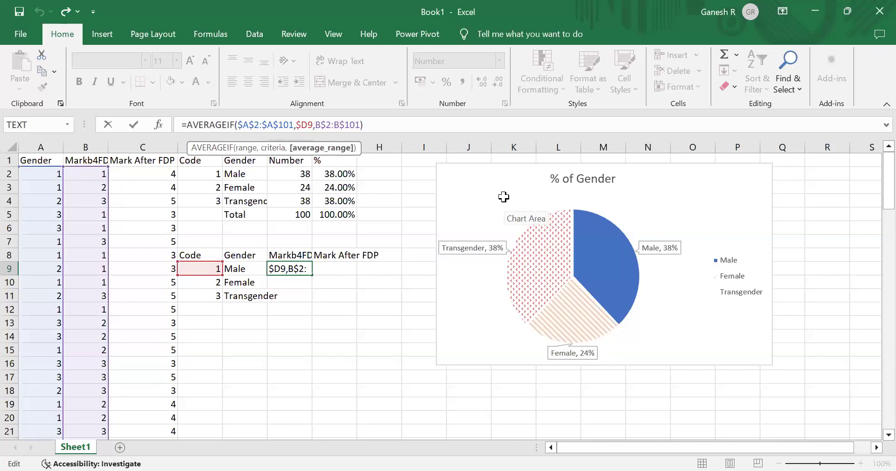
key("End")
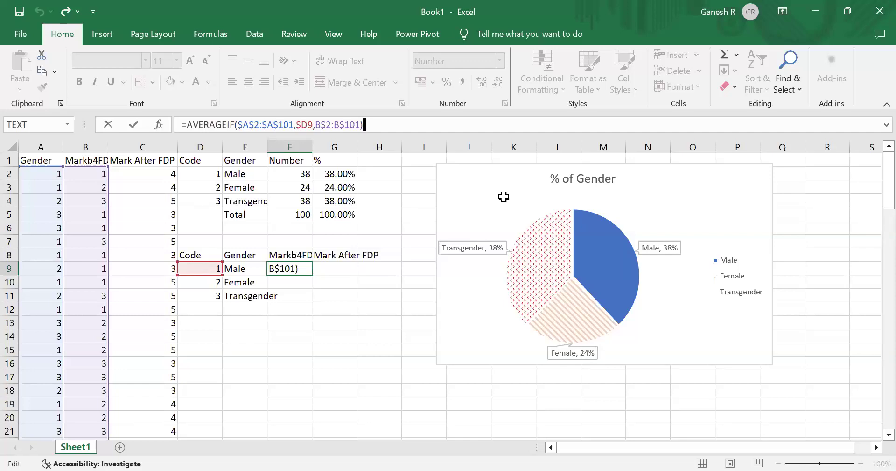
key("ctrl+Return")
- Copy the AVERAGEIF formula across and down to fill F9:G11
key("ctrl+c")
key("shift+Right")
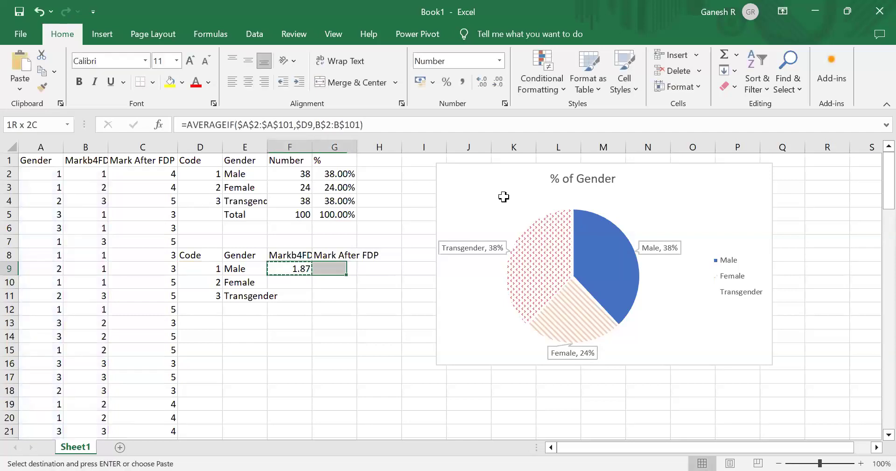
key("shift+Down")
key("shift+Down")
key("ctrl+v")
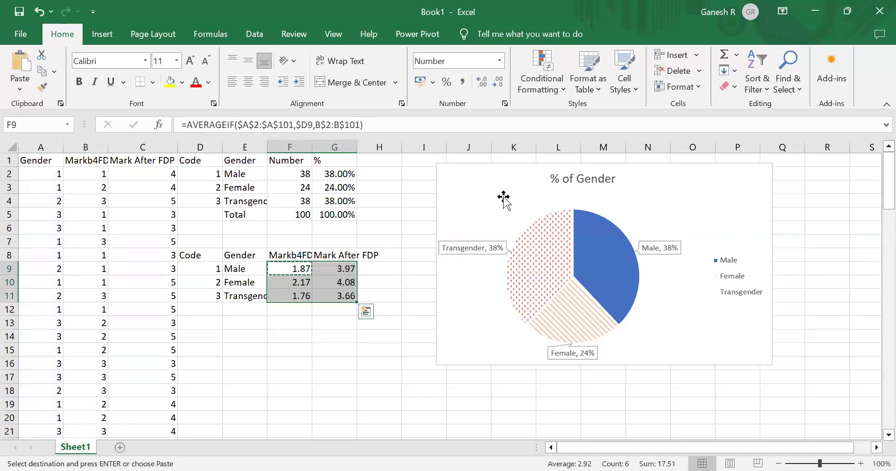
- Inspect the copied AVERAGEIF formulas in F9:G11 and the range and criteria arguments of F9's formula
key("Up")
key("Down")
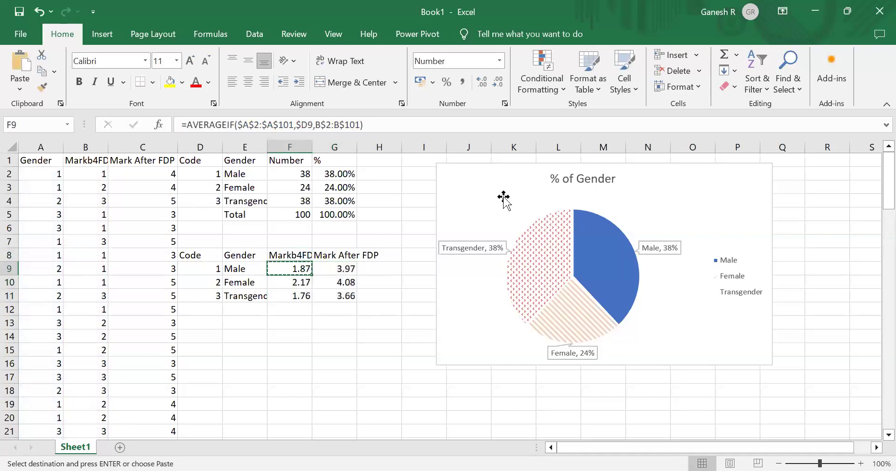
key("Right")
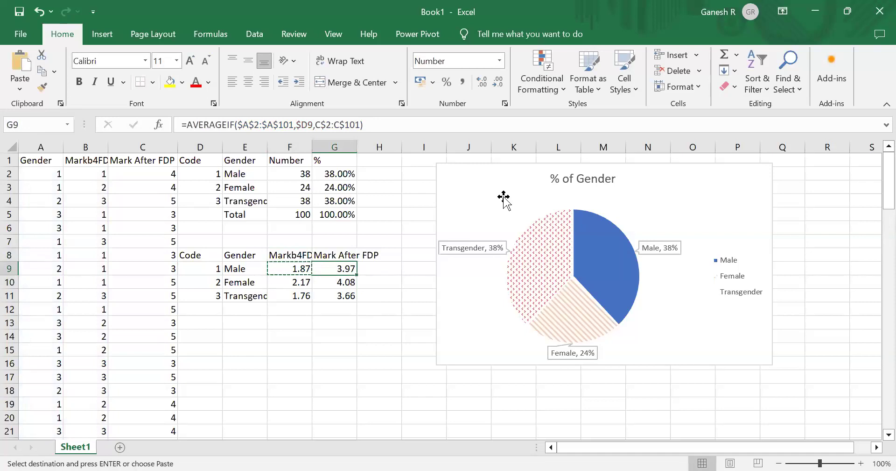
key("Left")
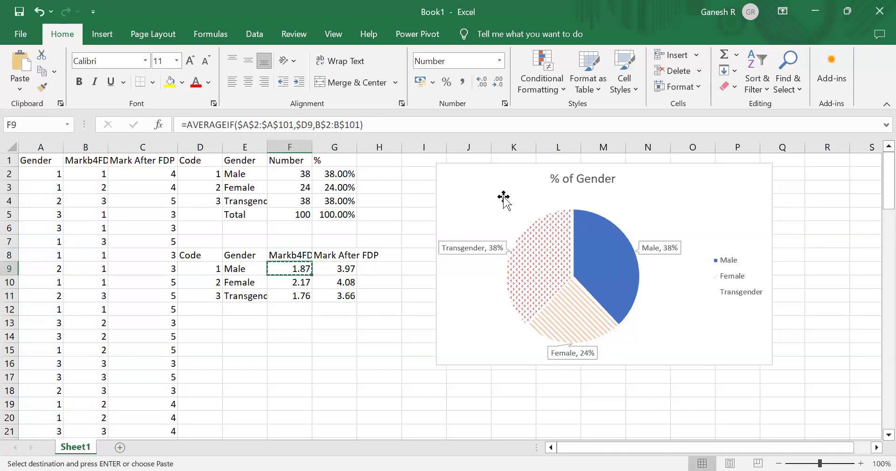
key("Down")
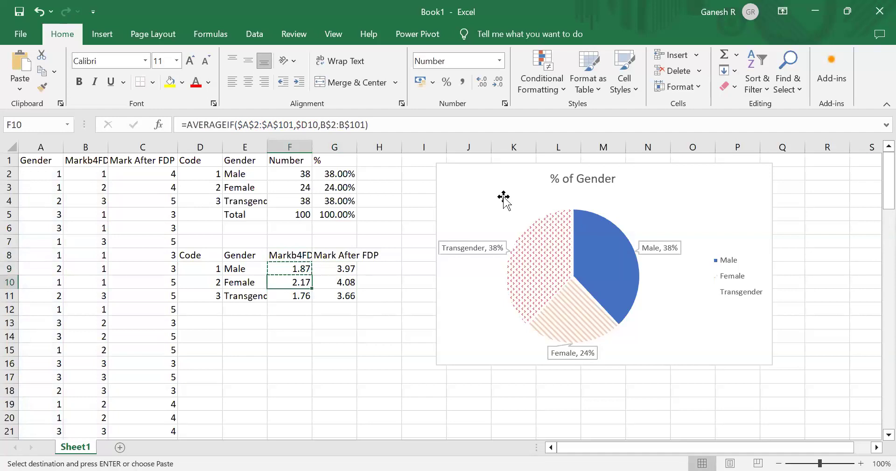
key("Down")
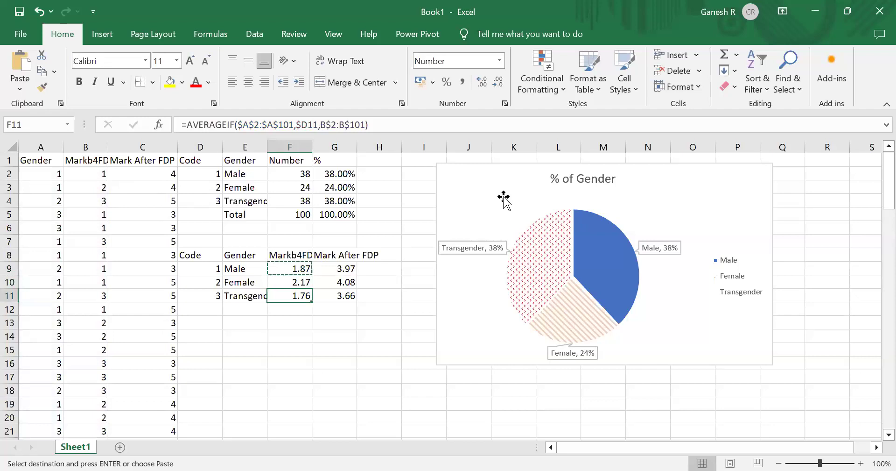
key("Up")
key("Up")
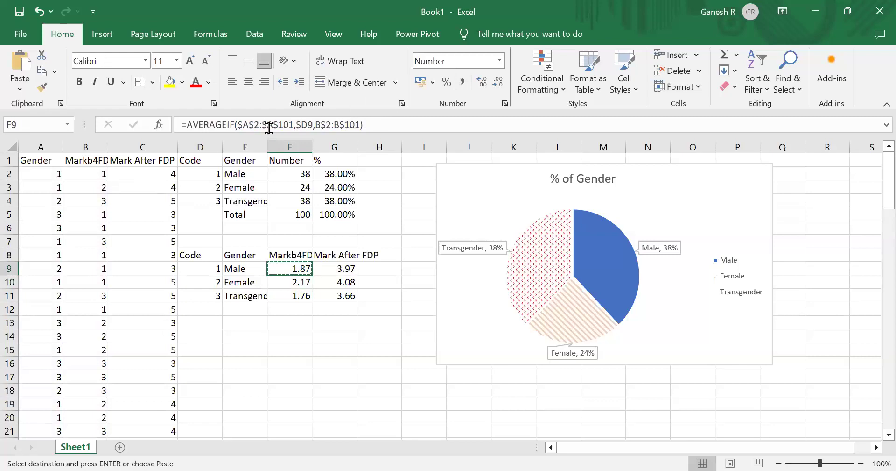
left_click(296, 123)
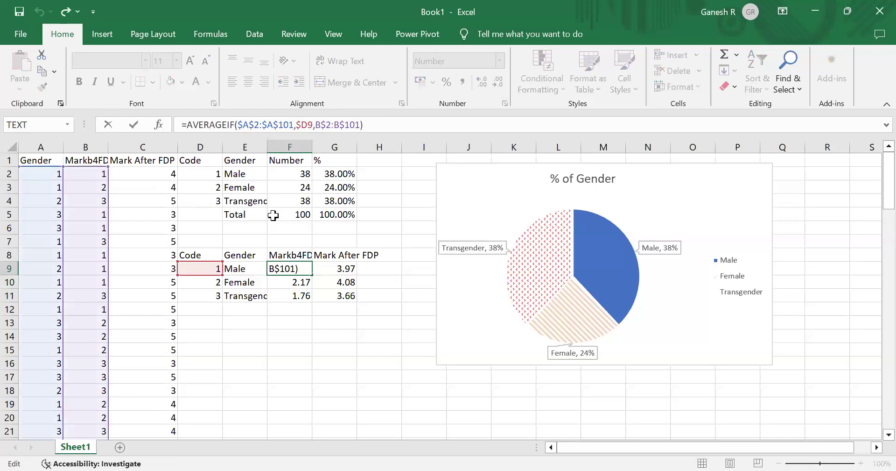
left_click(252, 150)
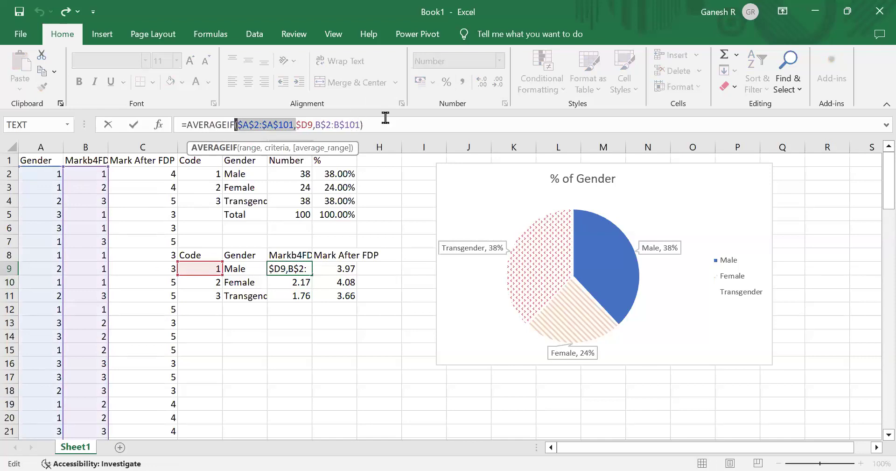
left_click(301, 124)
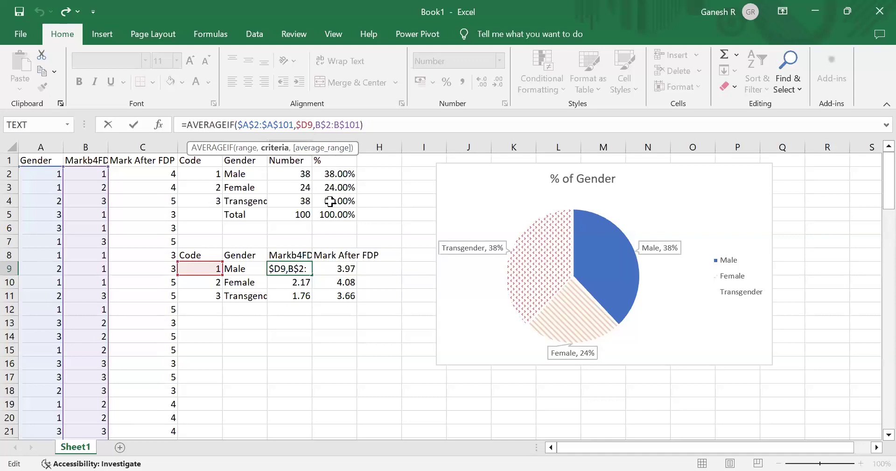
- Examine the criteria argument of F9's AVERAGEIF formula in the formula bar, then compare it with G9's formula
key("Return")
key("Return")
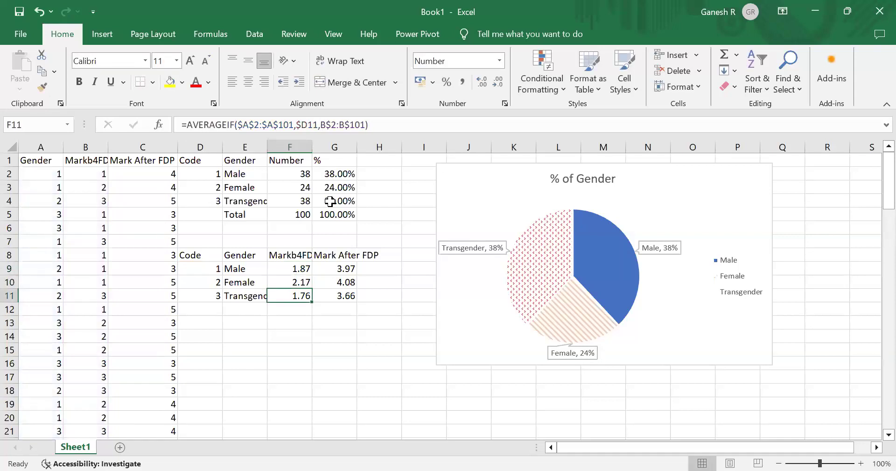
key("Up")
key("Up")
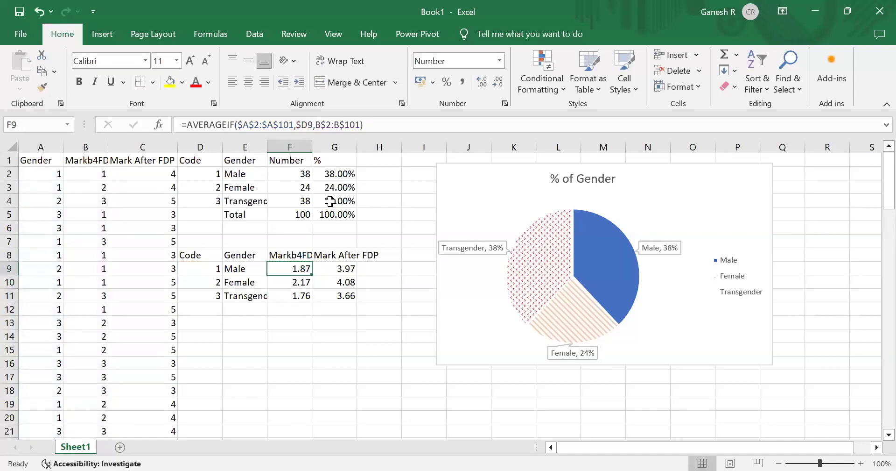
left_click(301, 125)
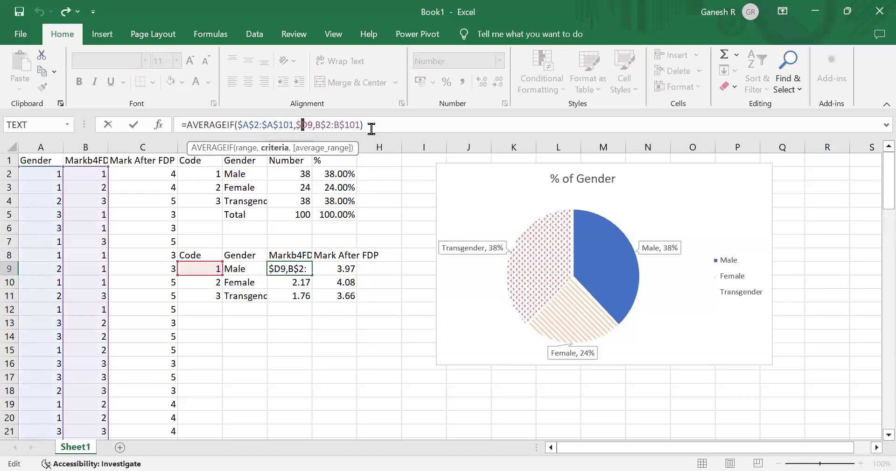
key("Tab")
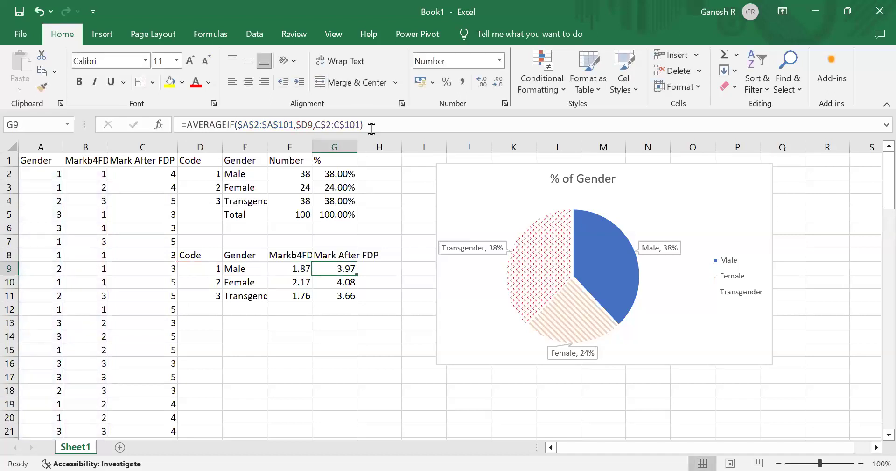
key("alt+Tab")
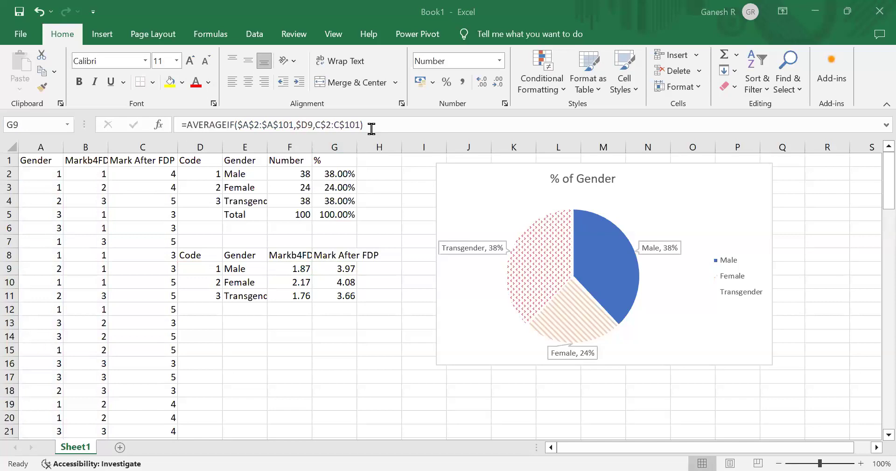
key("alt+Tab")
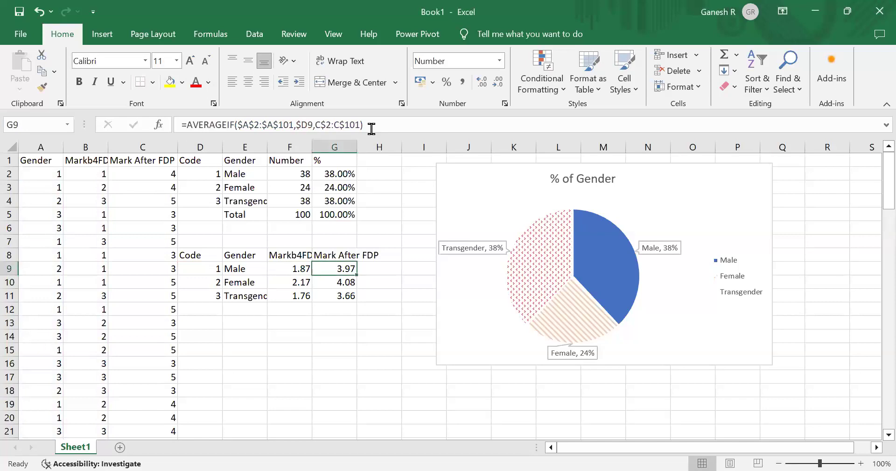
key("Left")
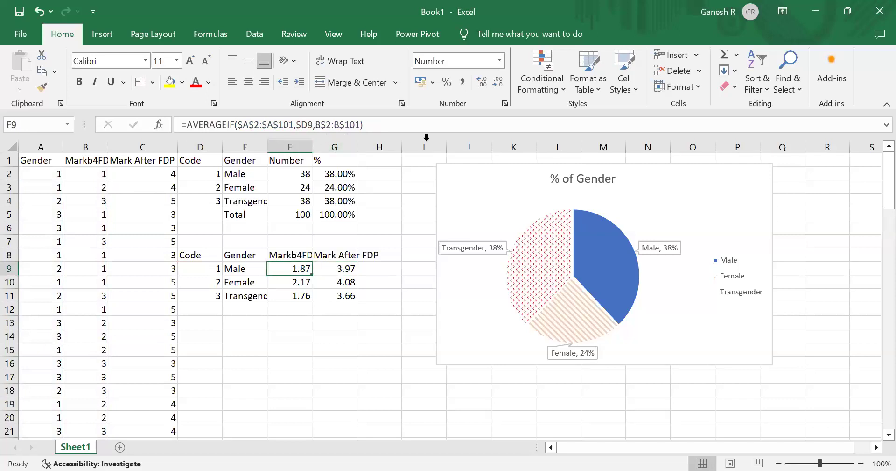
- Inspect the average-range argument of F9's AVERAGEIF formula in the formula bar without changing it
left_click(386, 122)
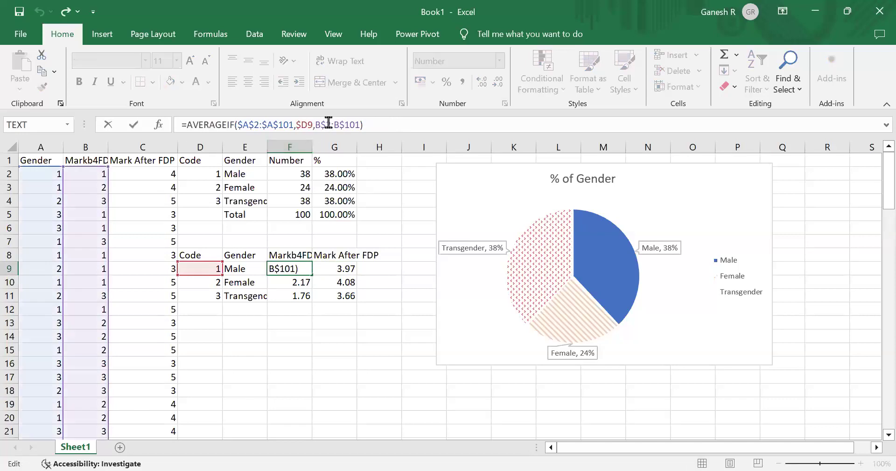
key("Left")
key("Left")
key("Left")
key("Left")
key("Left")
key("Left")
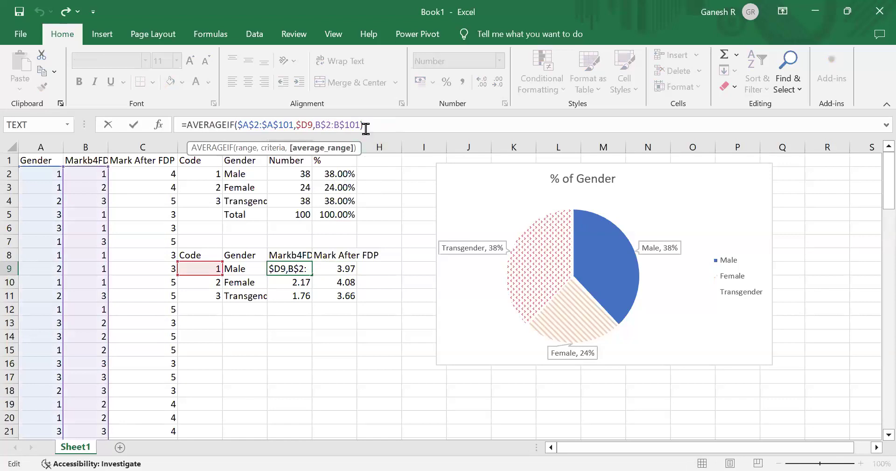
key("End")
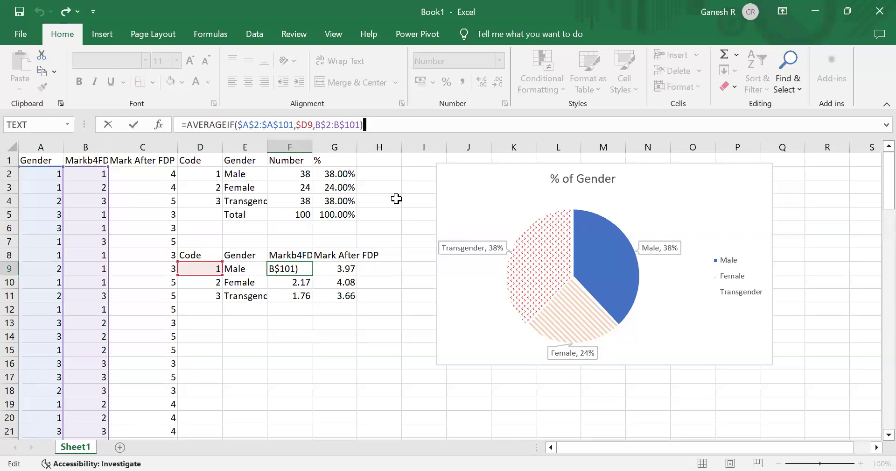
key("ctrl+Return")
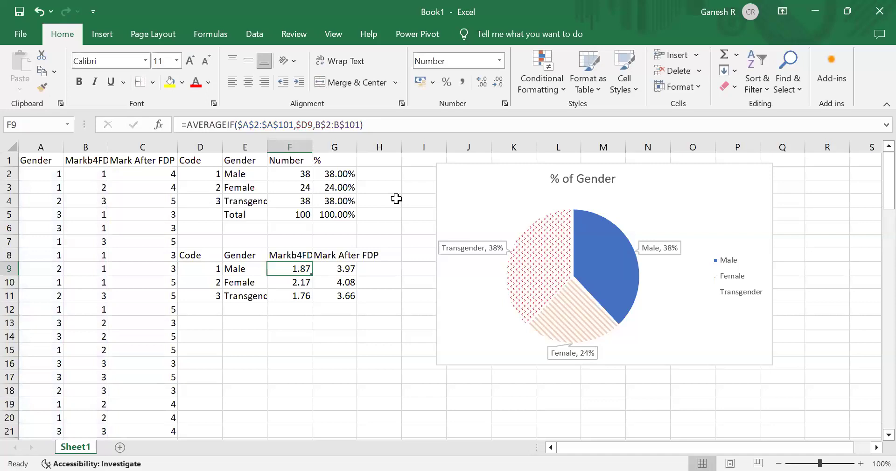
- Compare the AVERAGEIF formulas in F9 and G9 to see how the average range shifts between columns
key("Right")
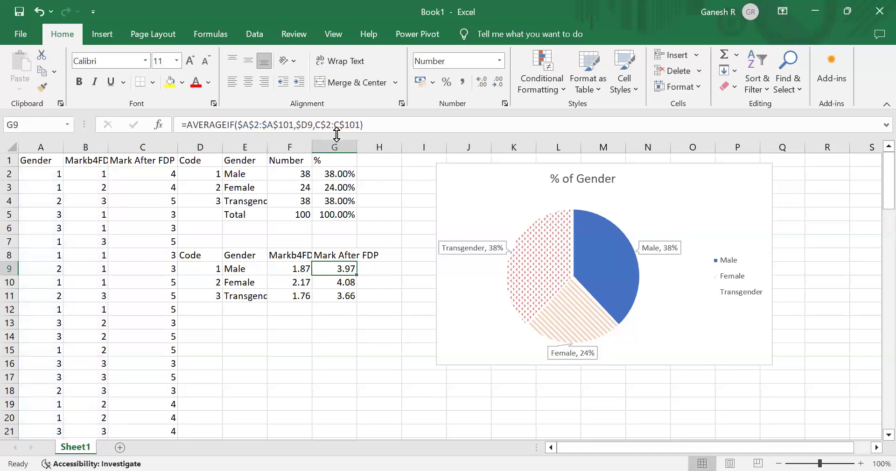
key("Left")
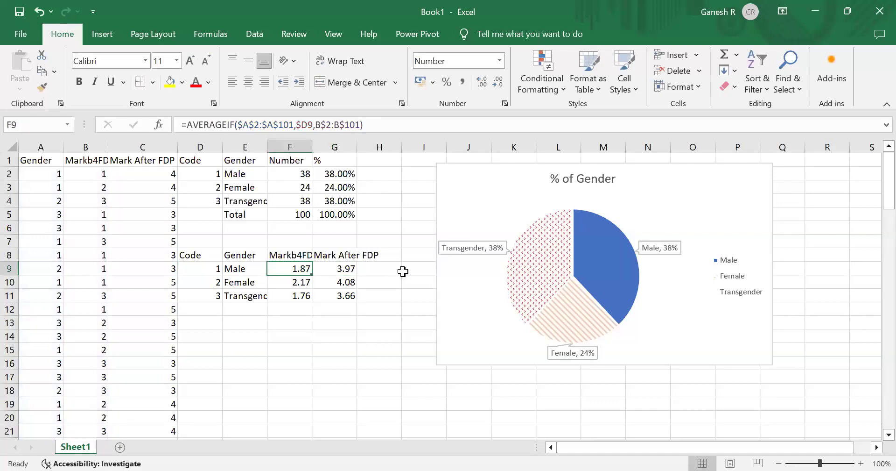
key("Right")
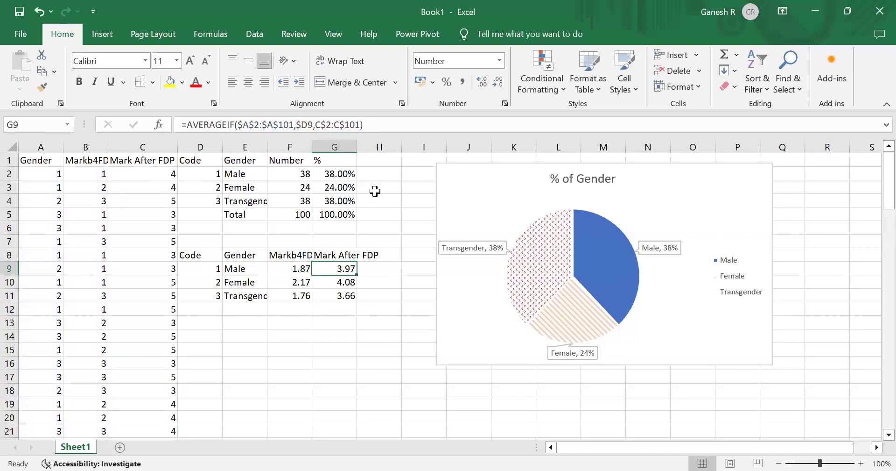
key("Left")
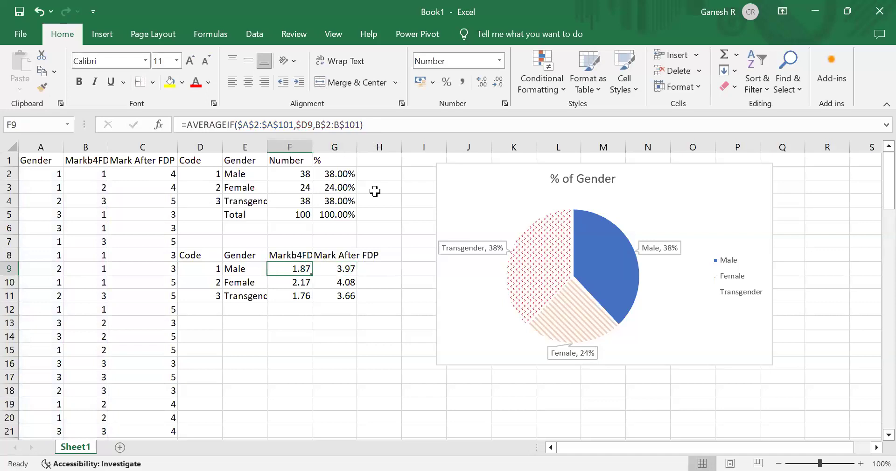
key("Right")
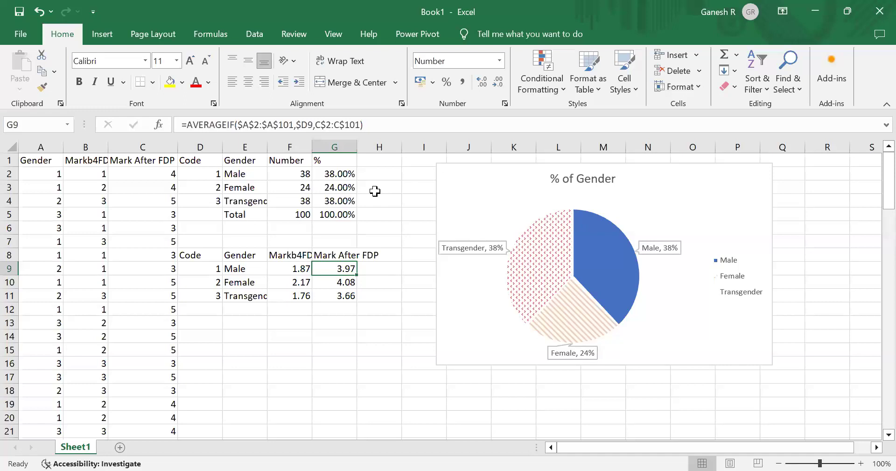
- Enter an AVERAGE formula in F12 averaging the before-FDP marks in F9:F11
key("Left")
key("Down")
key("Down")
key("Down")
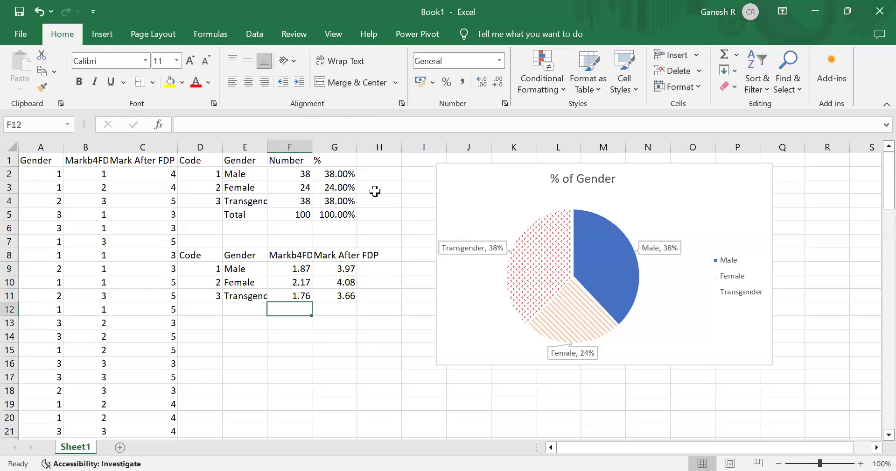
key("Up")
key("Up")
key("Up")
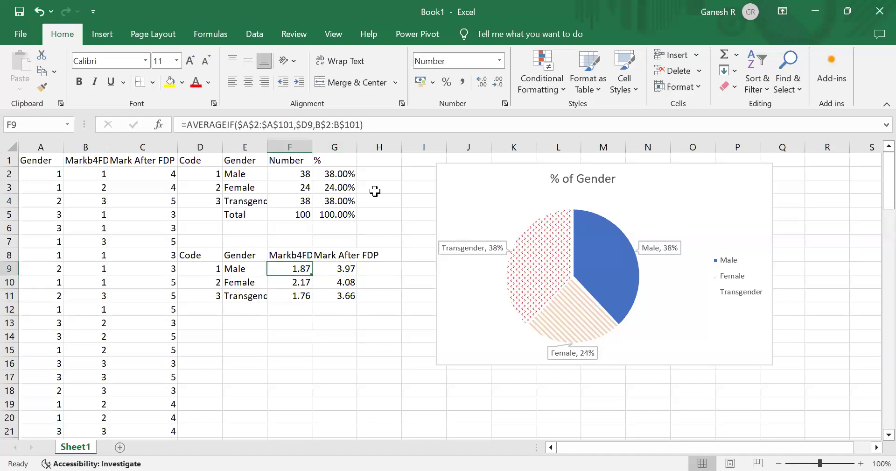
key("Down")
key("Down")
key("Down")
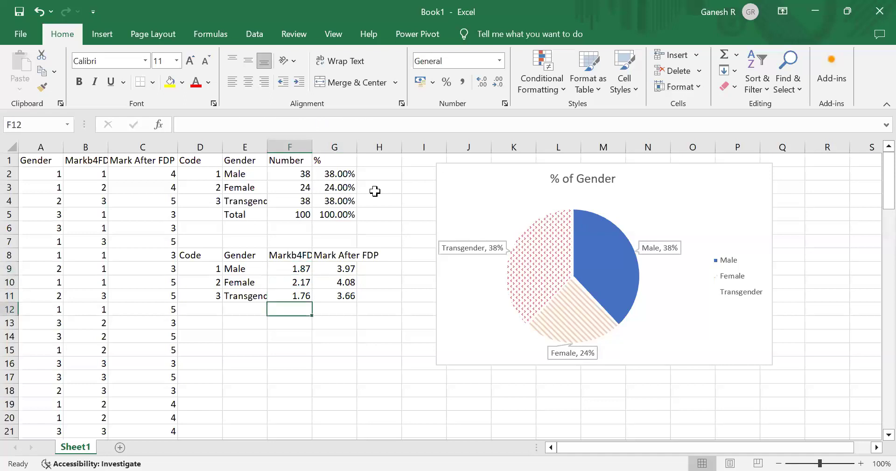
type("=")
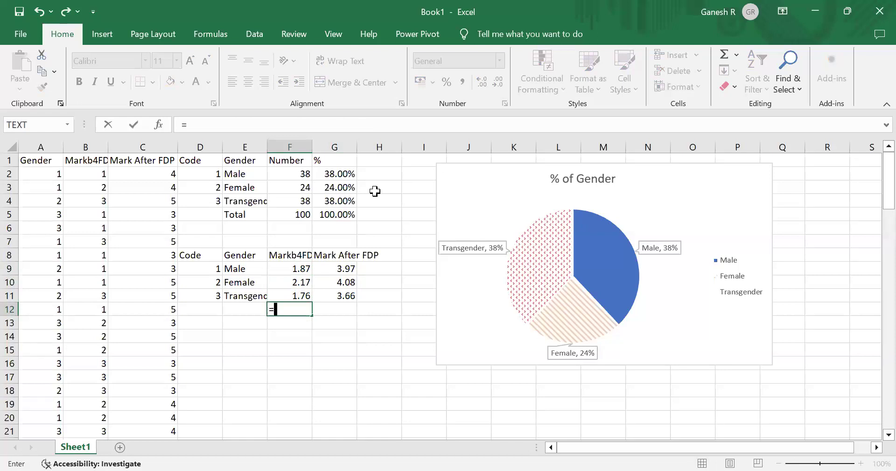
type("average(")
left_click(284, 266)
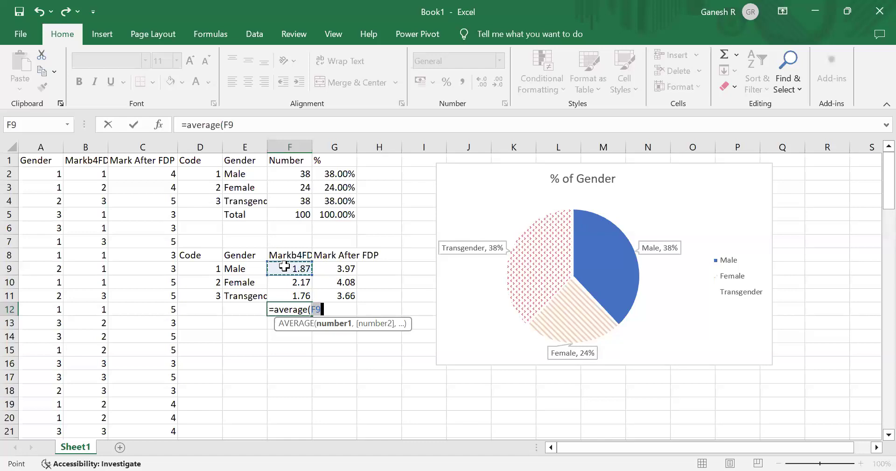
key("shift+Down")
key("shift+Down")
type(")")
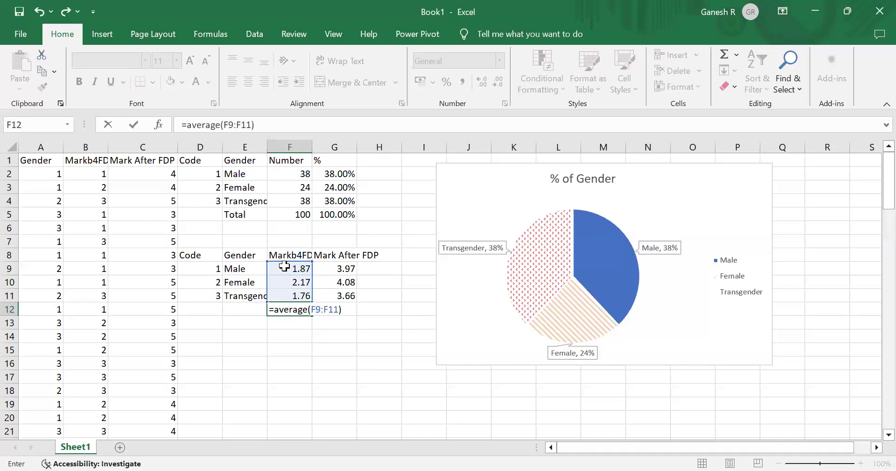
key("Return")
- Copy the F12 average formula into G12 for the after-FDP marks
key("Up")
key("ctrl+c")
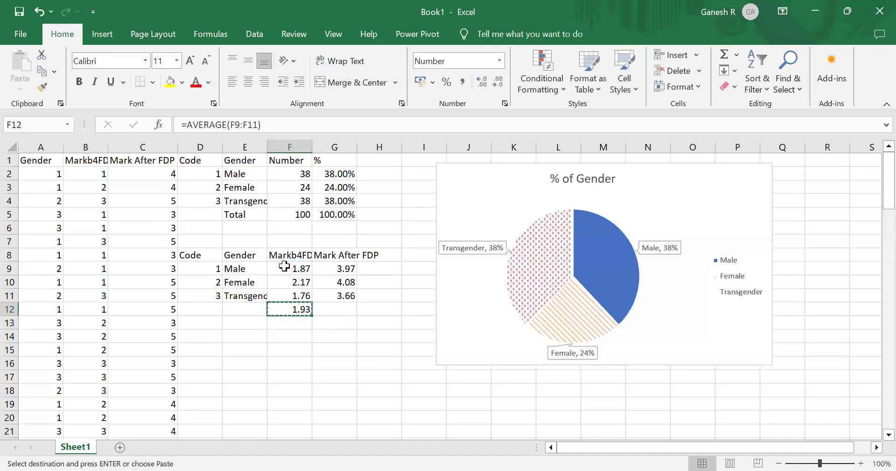
key("Right")
key("ctrl+v")
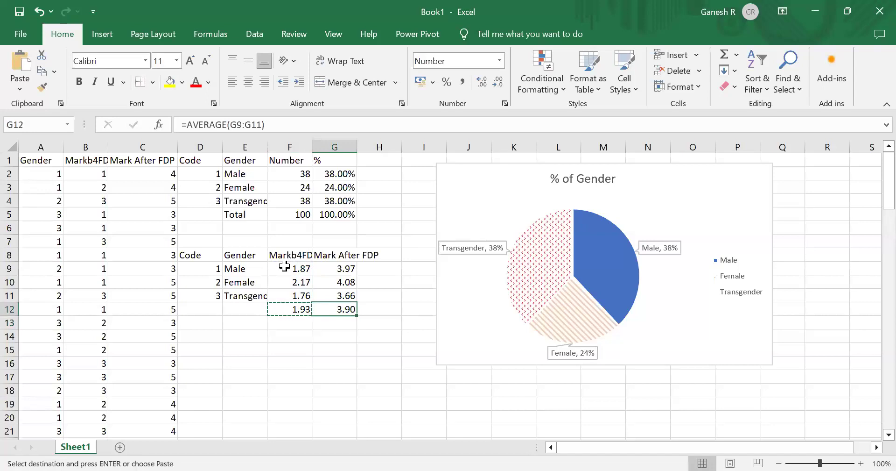
- Insert a clustered column chart of E8:G11, move it over the data, and apply a quick layout with the legend at the right
left_click(285, 266)
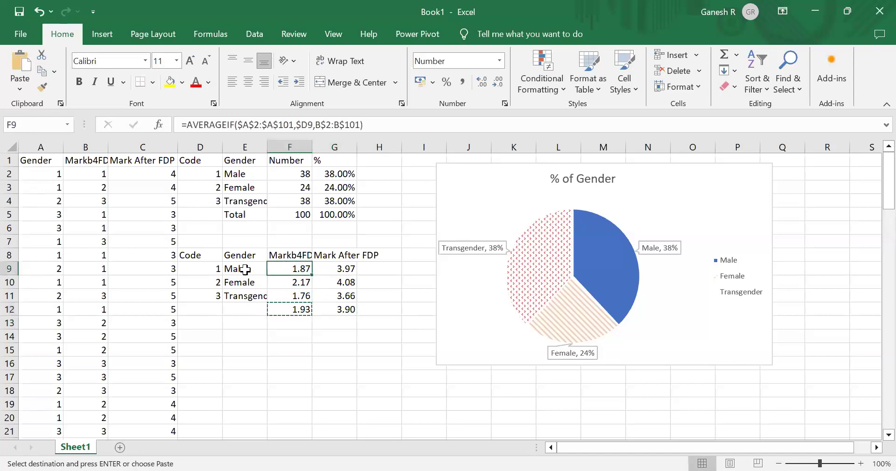
left_click(224, 270)
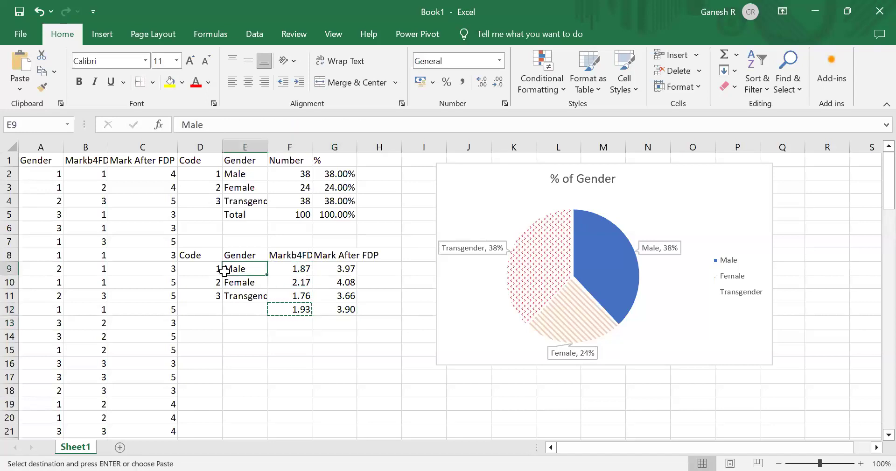
key("Up")
key("shift+Down")
key("shift+Down")
key("shift+Down")
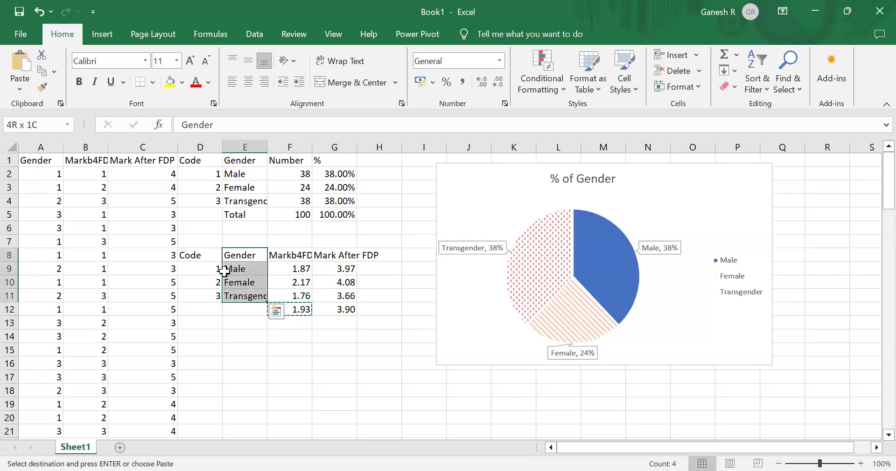
key("shift+Right")
key("shift+Right")
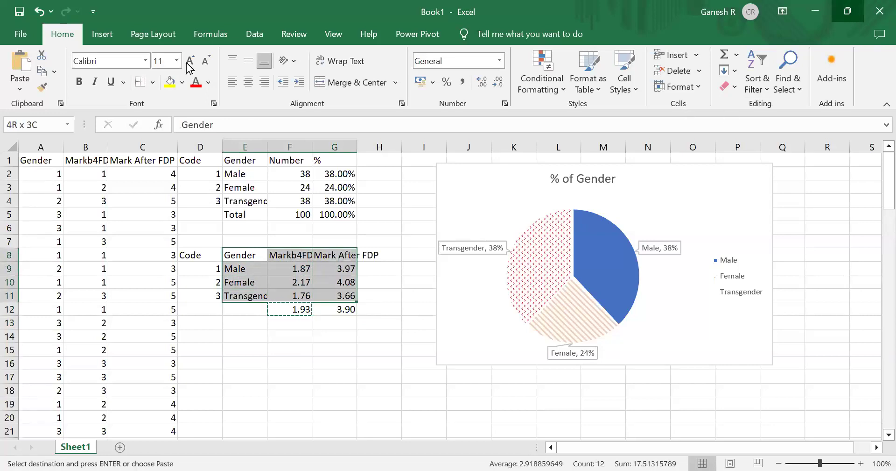
left_click(851, 11)
left_click(142, 48)
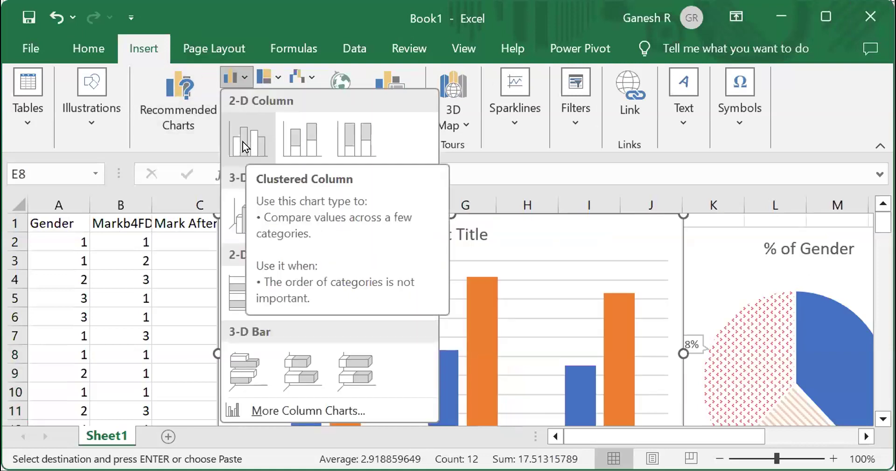
left_click(243, 142)
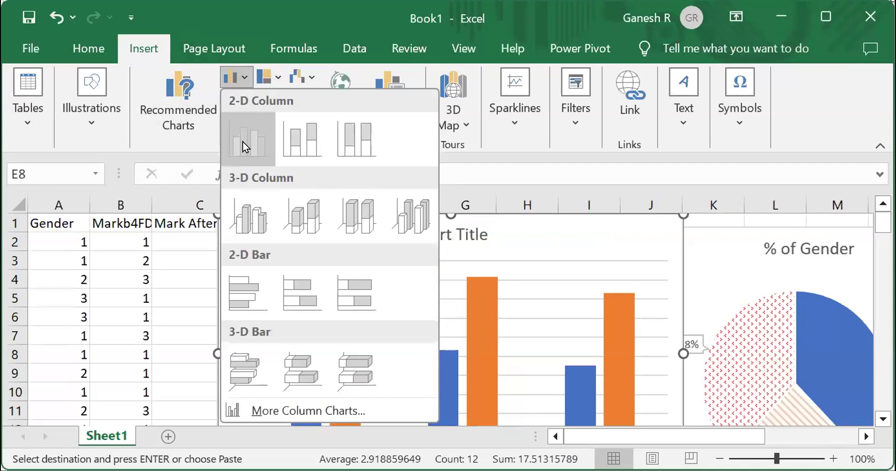
left_click(831, 18)
left_click_drag(394, 343, 432, 362)
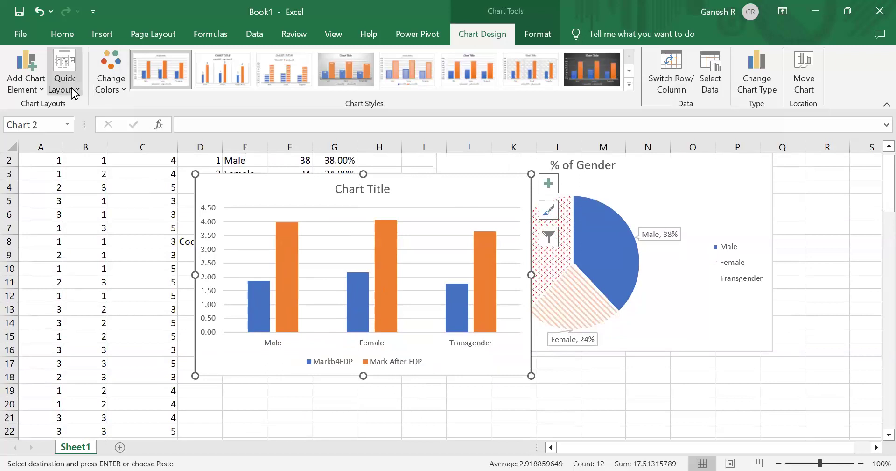
left_click(71, 116)
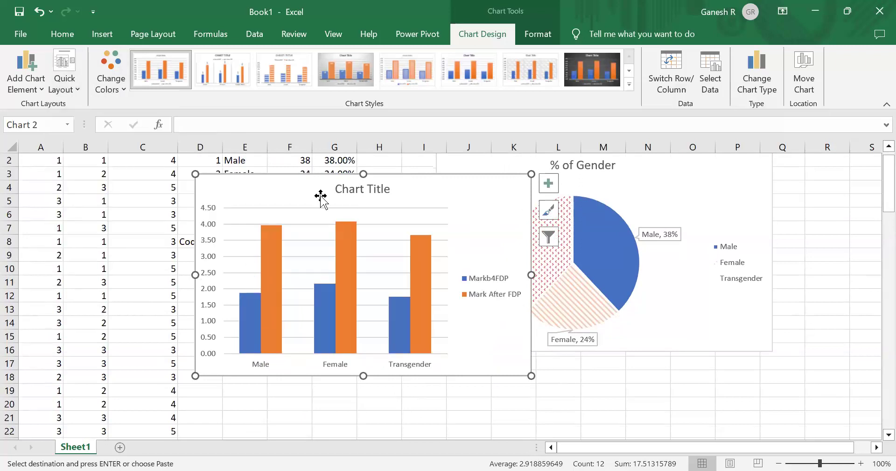
- Give the Mark After FDP series a red diagonal-stripe pattern fill
left_click(276, 253)
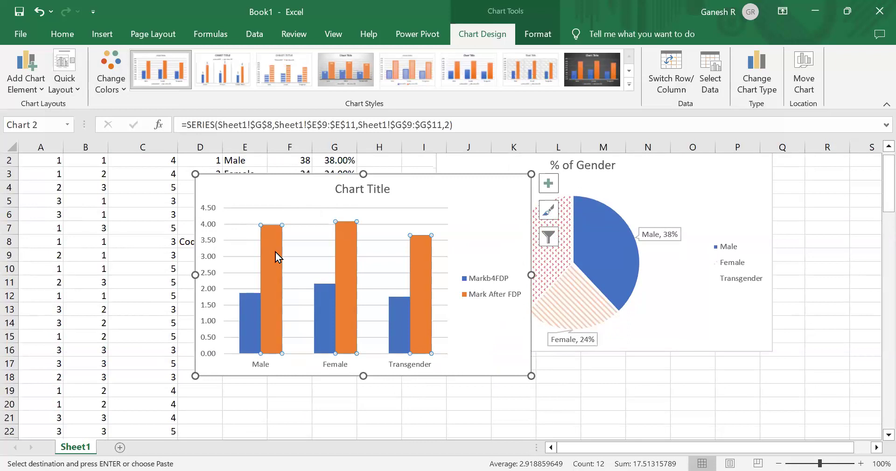
right_click(275, 252)
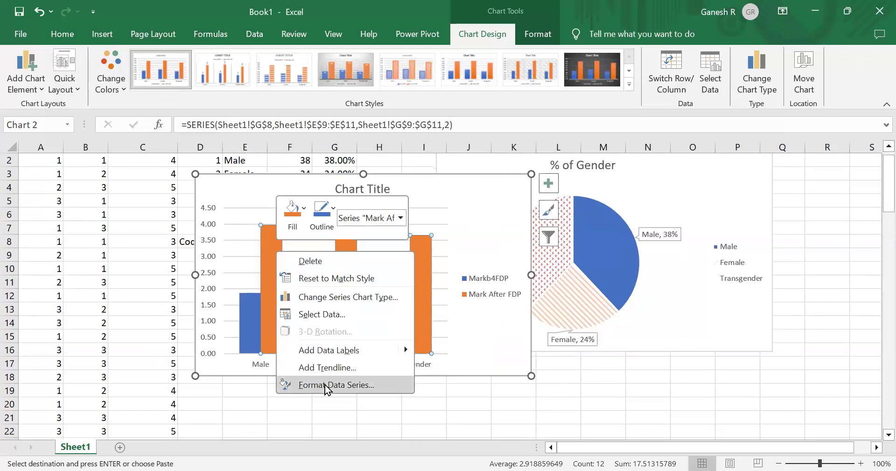
left_click(326, 384)
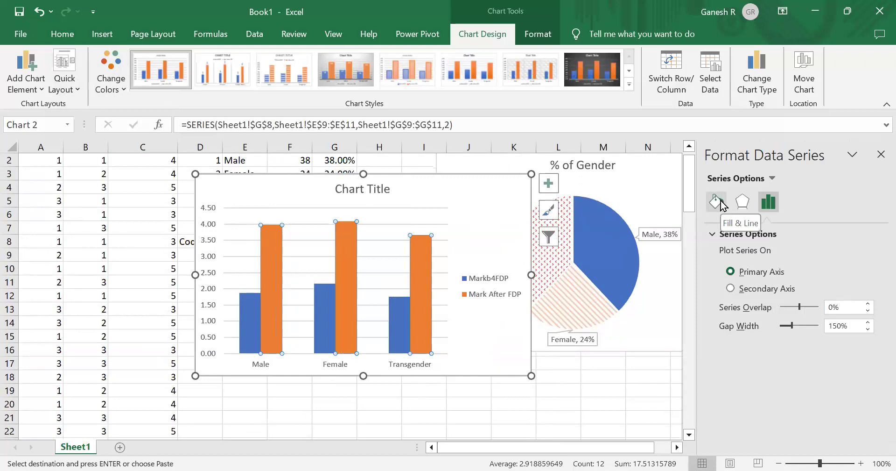
left_click(717, 201)
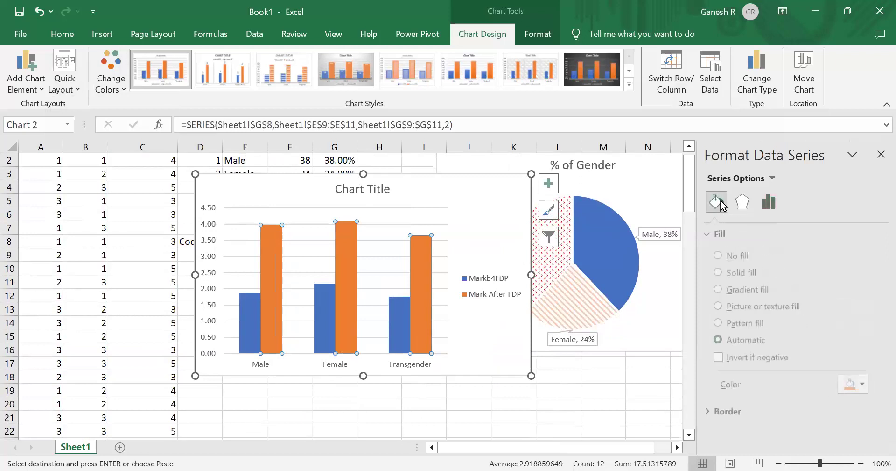
left_click(734, 324)
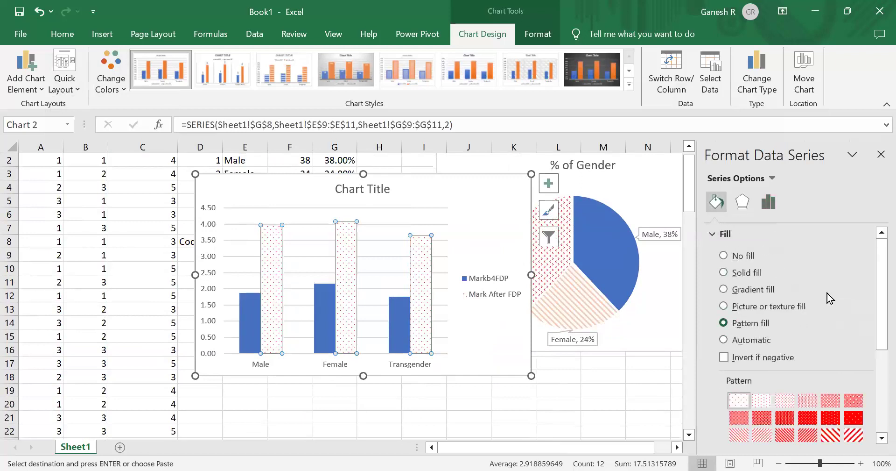
left_click_drag(880, 294, 876, 328)
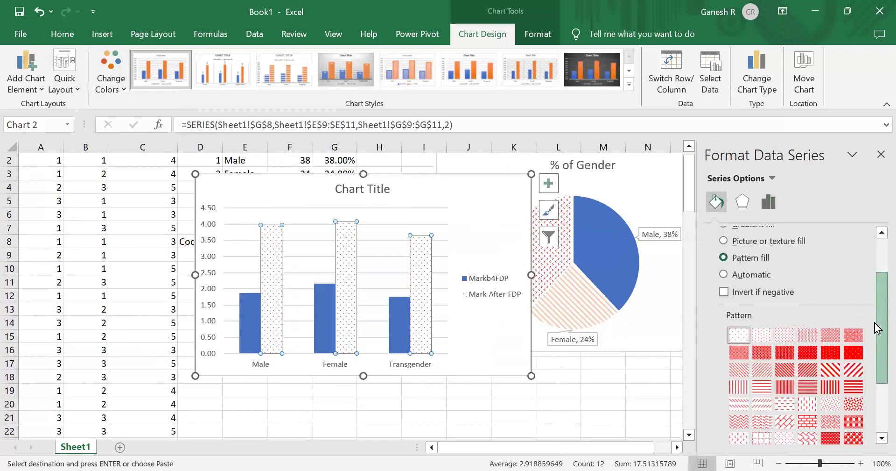
left_click(824, 372)
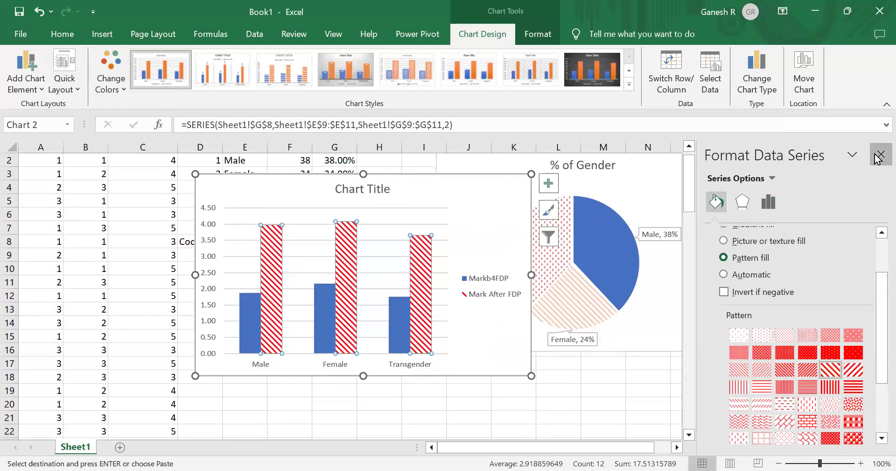
left_click(879, 155)
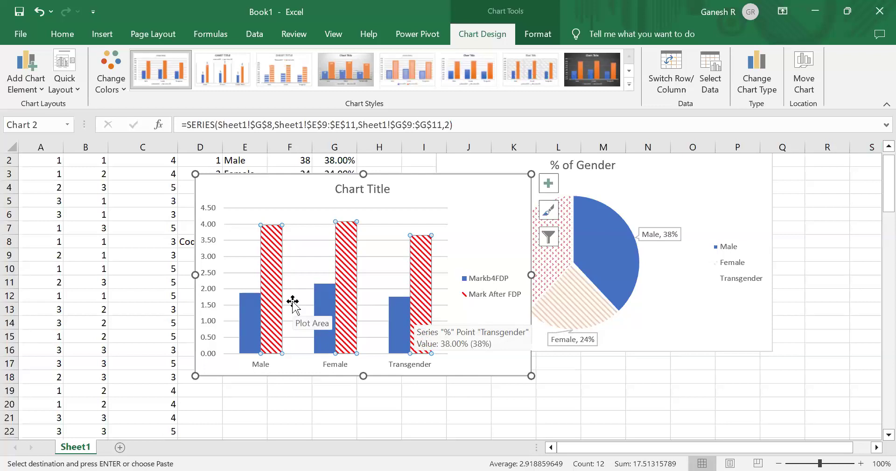
- Add data callouts to both the Mark After FDP and Markb4FDP series
right_click(270, 275)
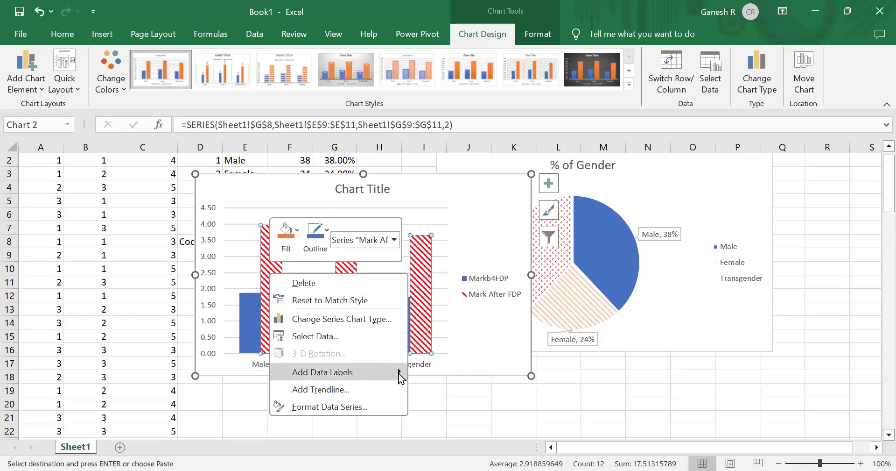
mouse_move(398, 374)
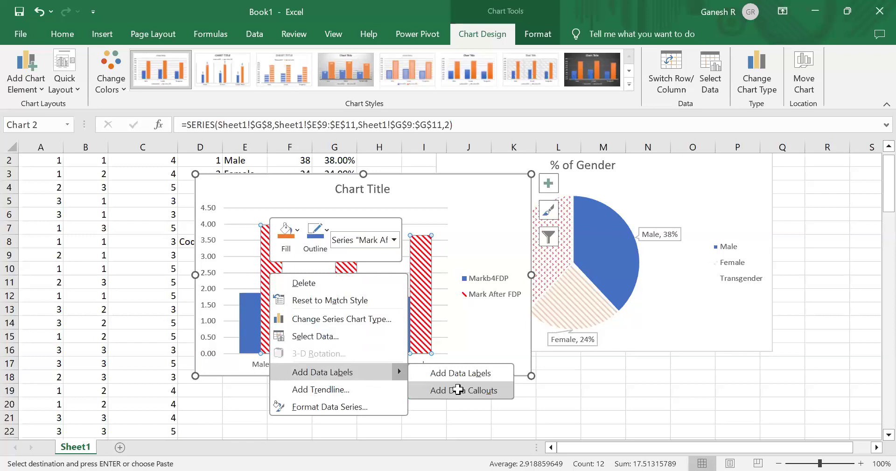
left_click(458, 389)
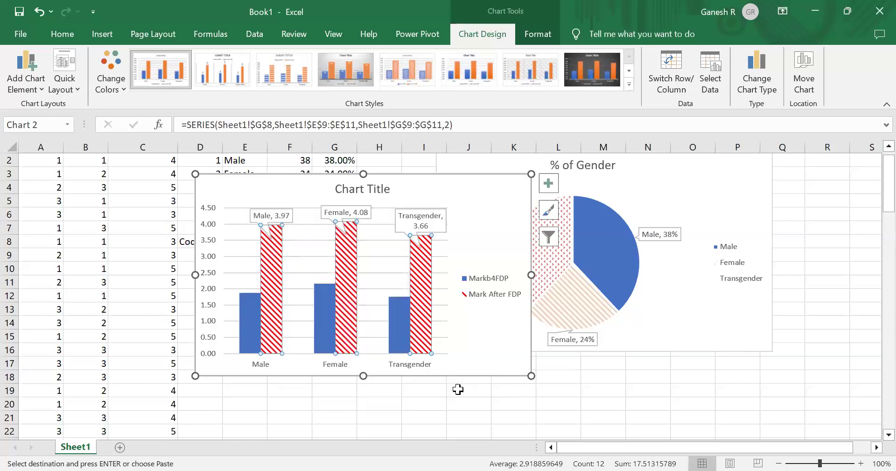
left_click(245, 315)
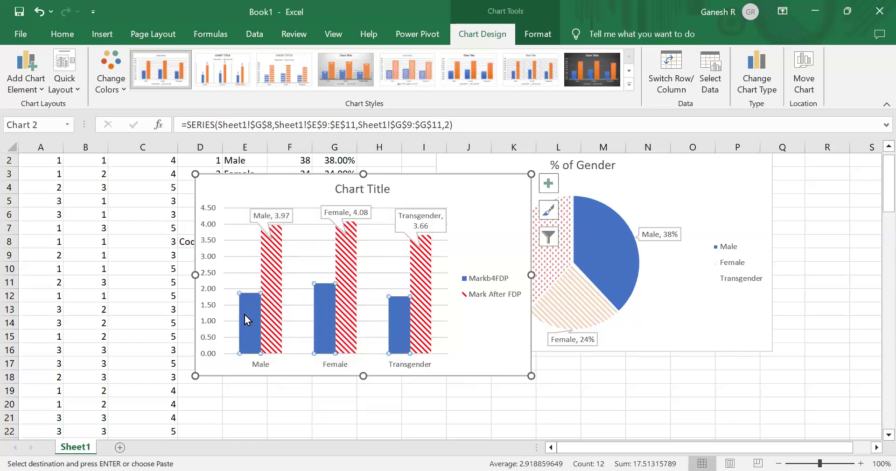
right_click(244, 314)
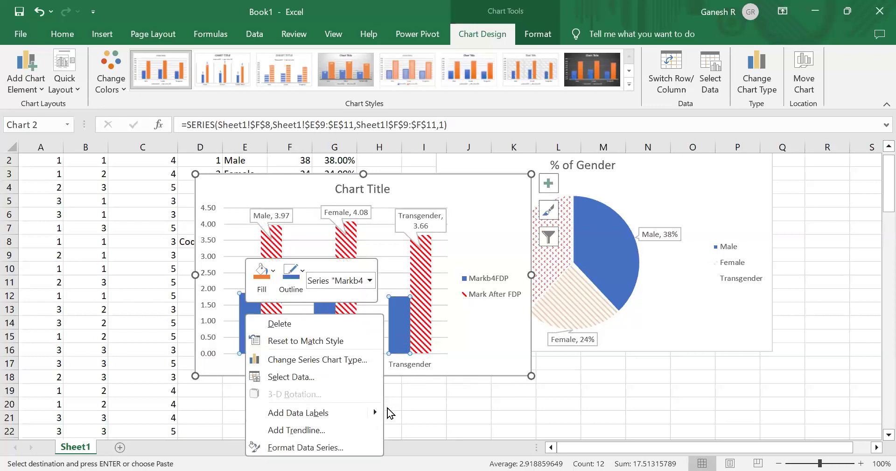
mouse_move(381, 410)
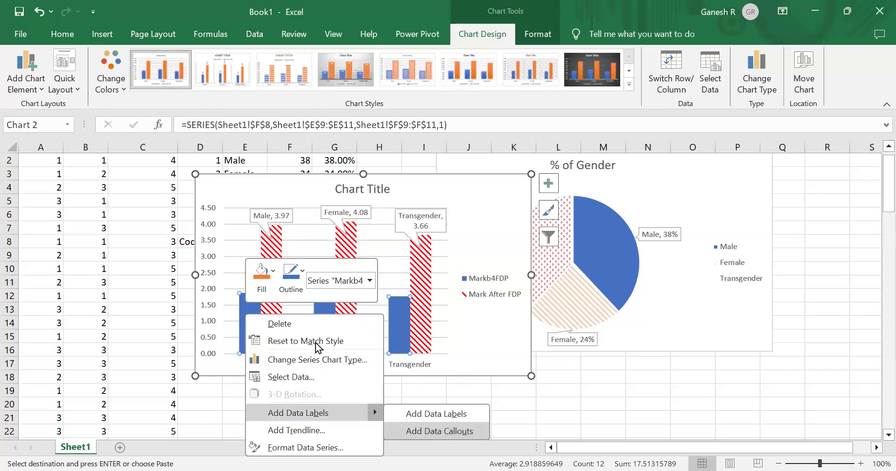
key("Return")
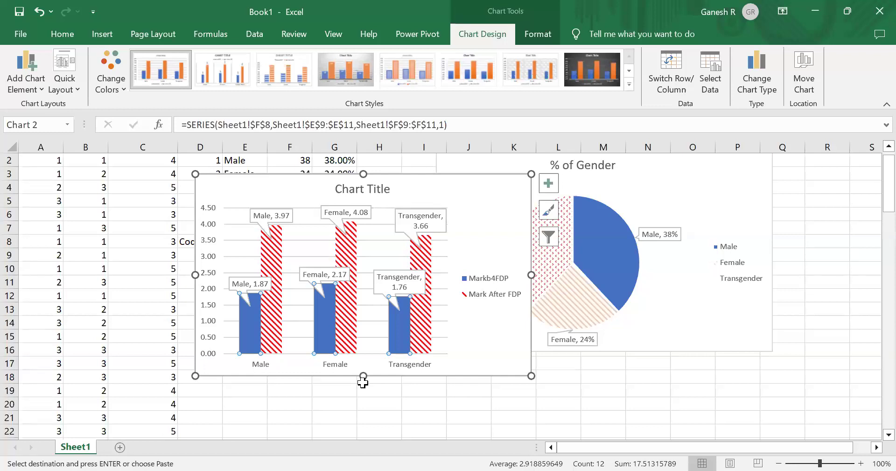
- Add a primary horizontal axis title to the column chart
left_click(428, 354)
left_click(494, 320)
left_click(42, 88)
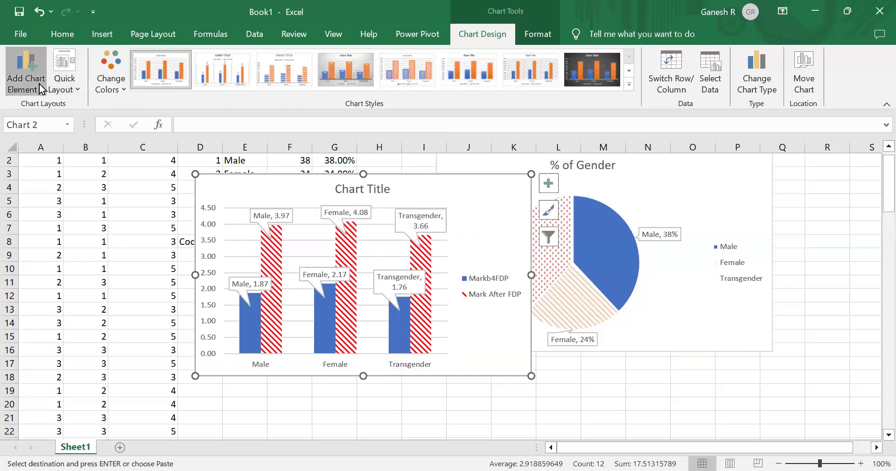
mouse_move(48, 105)
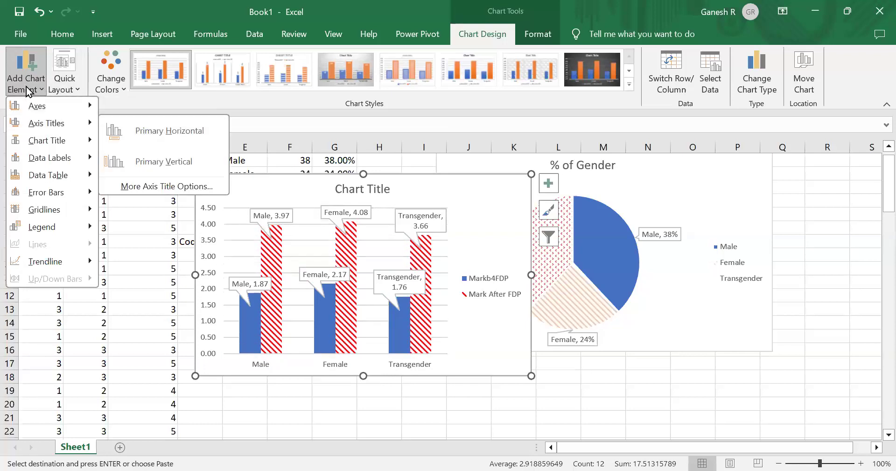
mouse_move(51, 125)
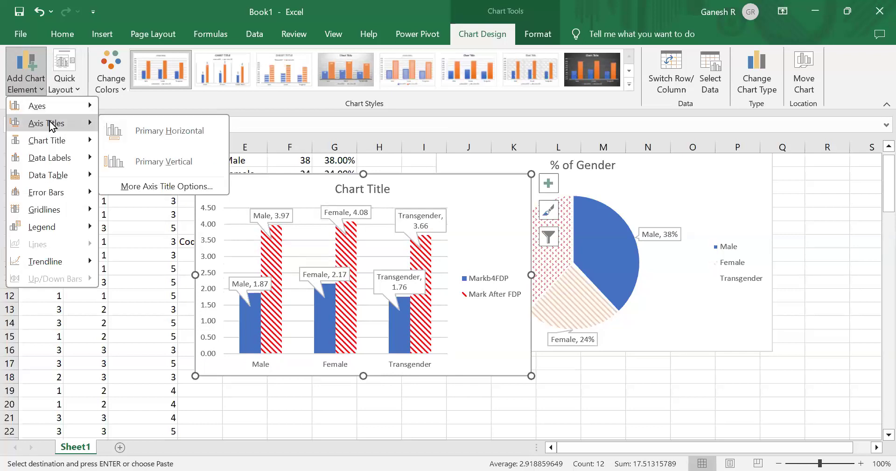
left_click(160, 128)
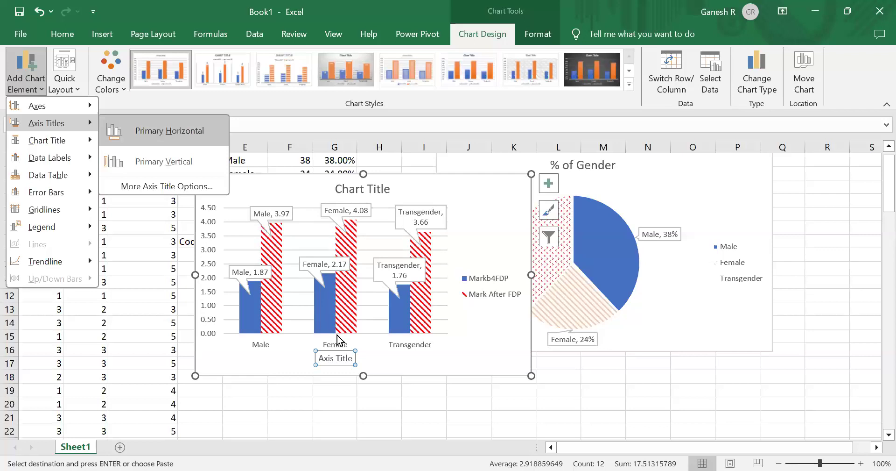
- Title the column chart's horizontal axis "Gender"
left_click(330, 358)
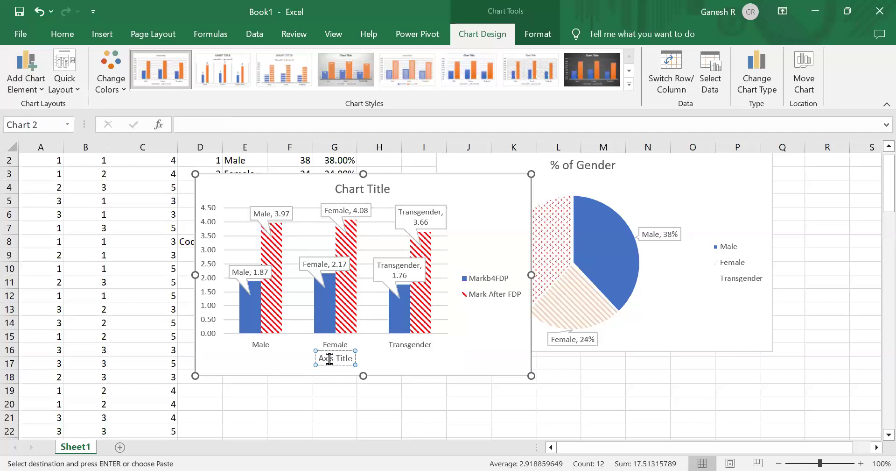
triple_click(330, 359)
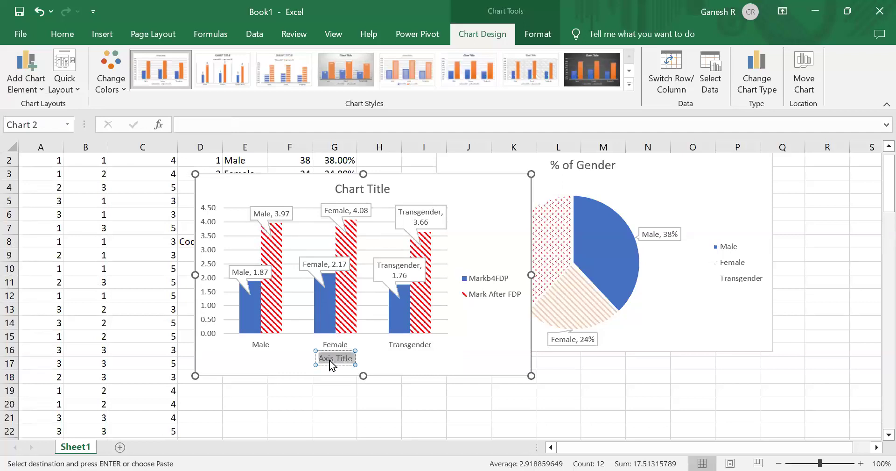
type("Gende")
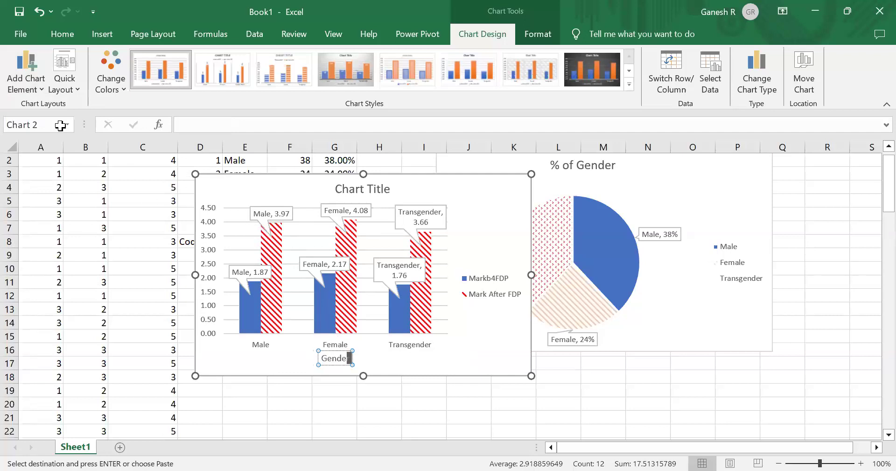
- Add a primary vertical axis title to the column chart and rename it "Marks"
left_click(27, 84)
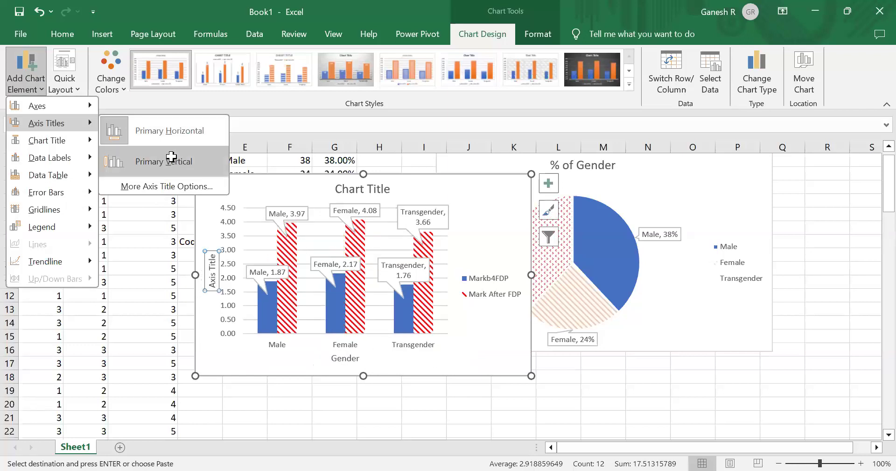
left_click(211, 276)
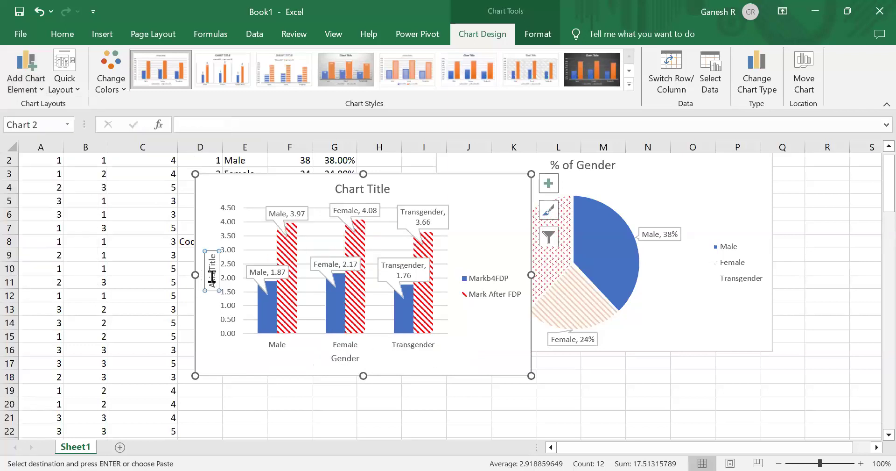
left_click(212, 277)
key("Home")
key("shift+Right")
key("shift+Right")
key("shift+Right")
key("shift+Right")
key("shift+Right")
key("shift+Right")
key("shift+Right")
key("shift+Right")
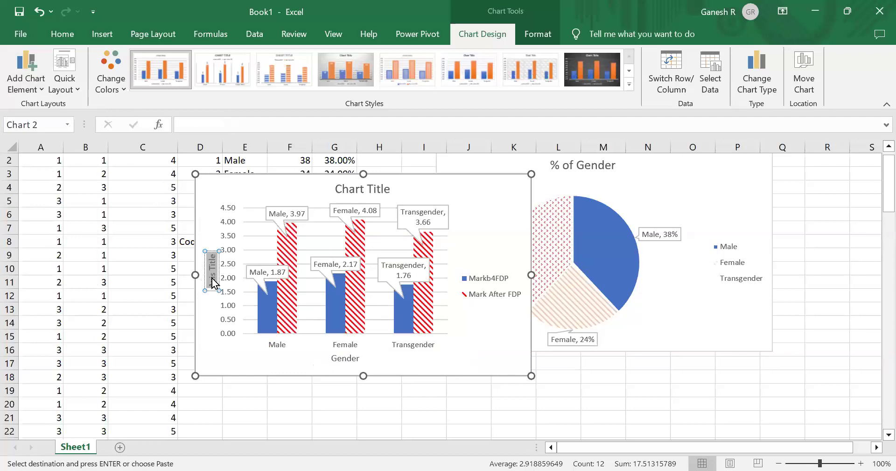
type("Marks")
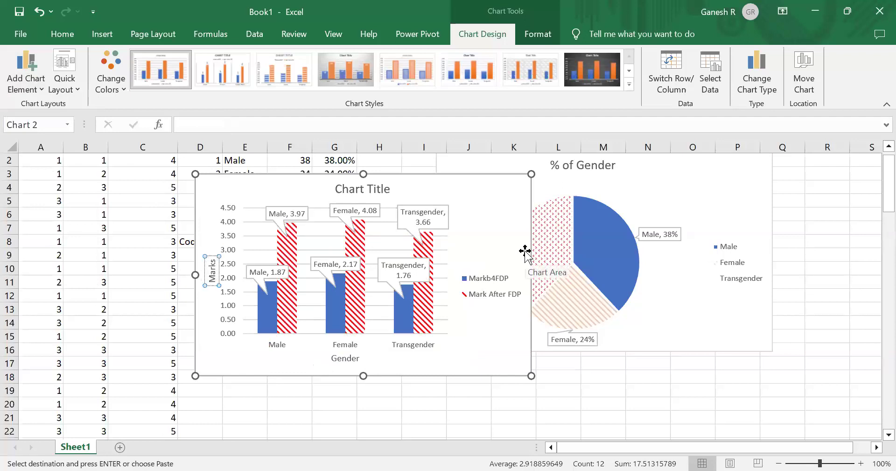
- Retitle the column chart "Comparitive Graph of Marks Before and After FDP"
left_click(355, 178)
double_click(353, 189)
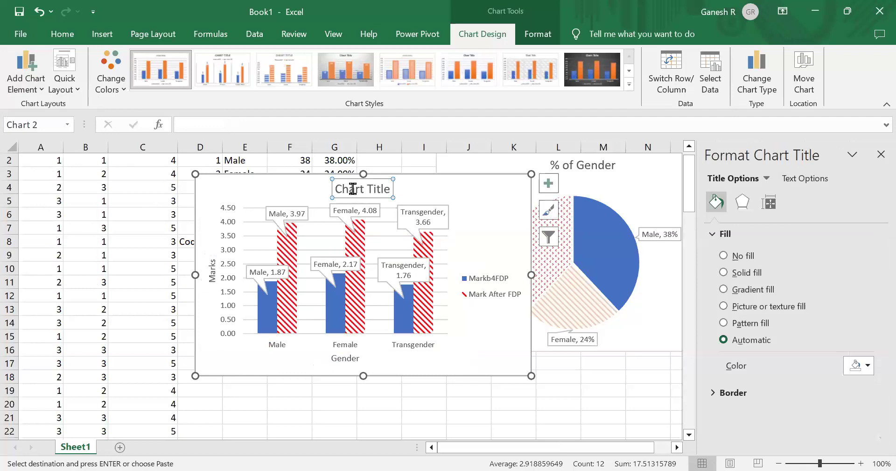
left_click(354, 188)
triple_click(354, 188)
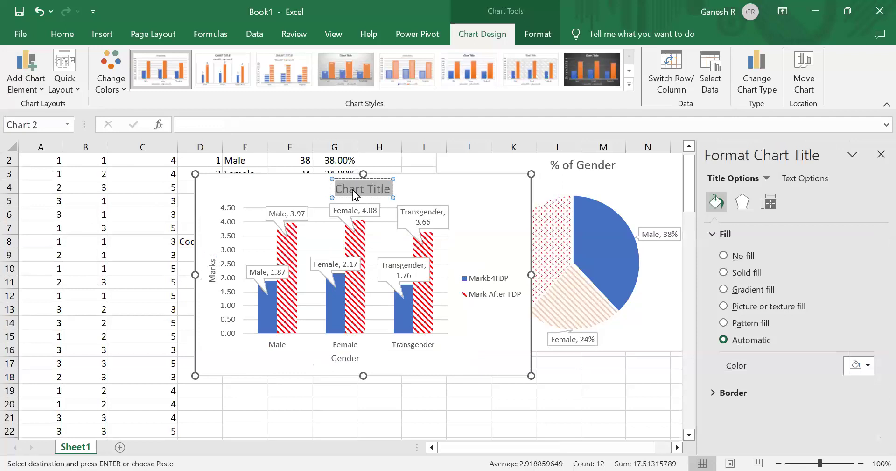
left_click(353, 190)
triple_click(353, 190)
type("Comparitive")
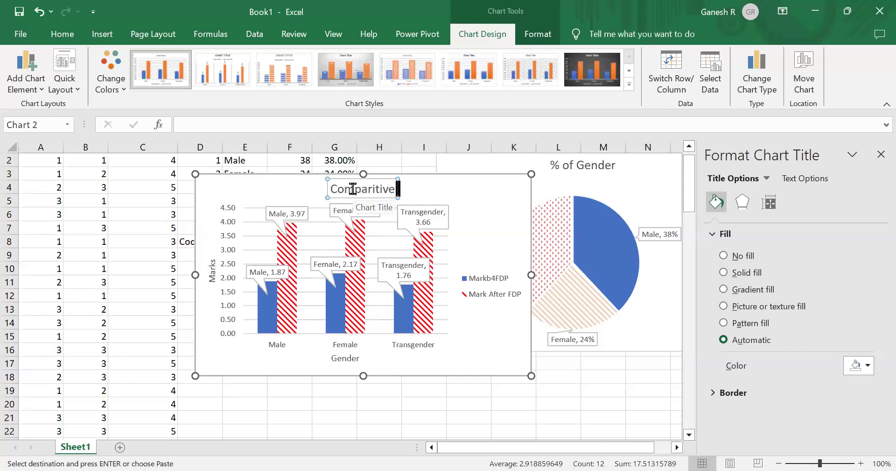
type("Graph")
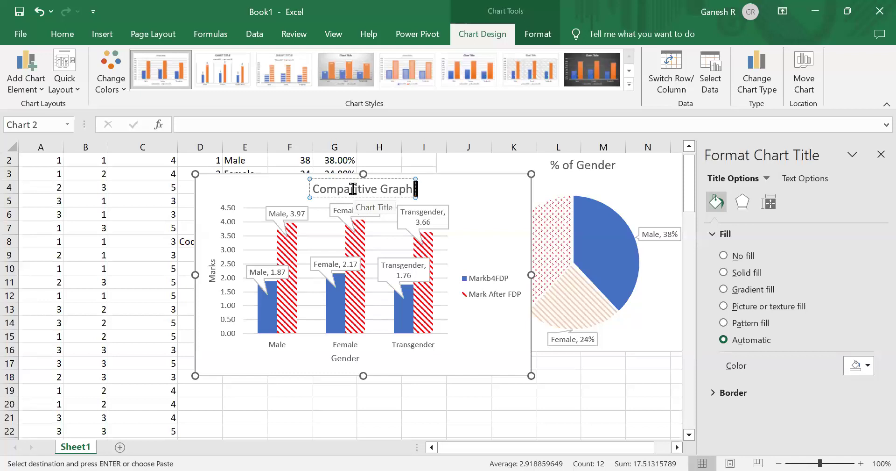
type("of Marks Before and After FDP")
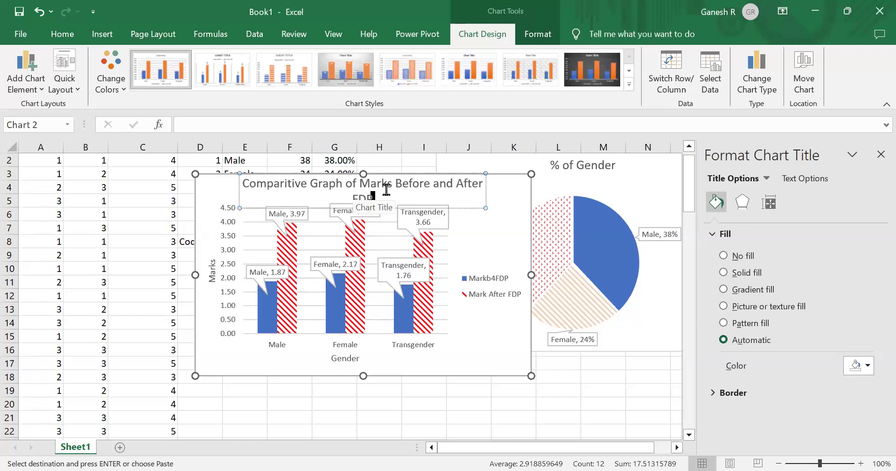
type("1.93")
left_click(540, 398)
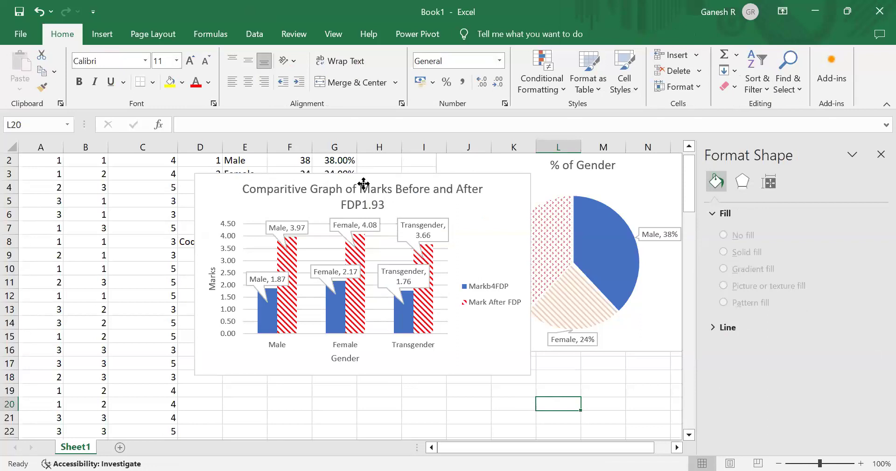
double_click(392, 201)
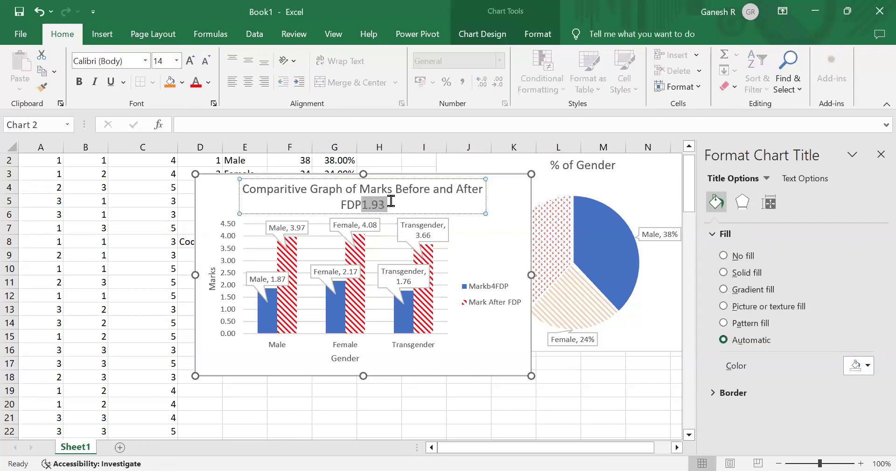
key("BackSpace")
left_click(589, 372)
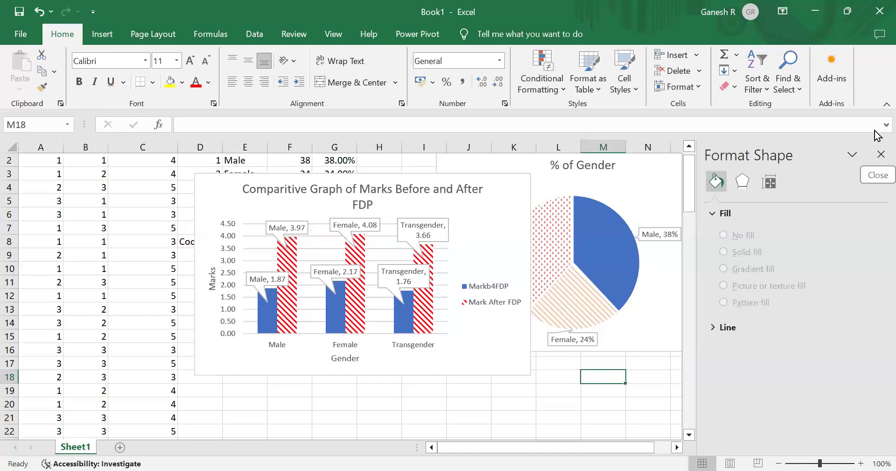
left_click(879, 156)
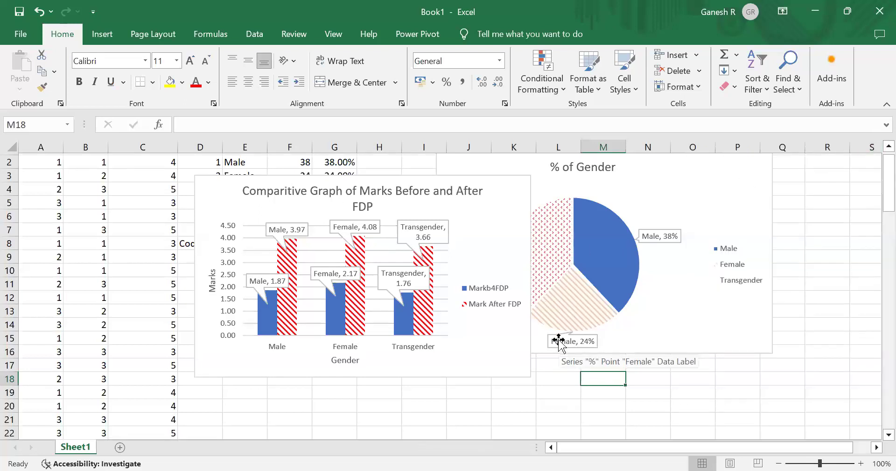
scroll(559, 339, "up", 1)
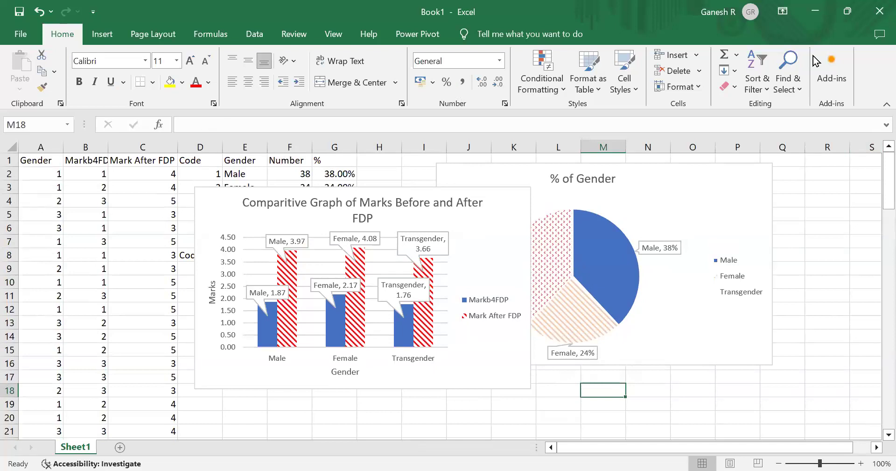
left_click(848, 13)
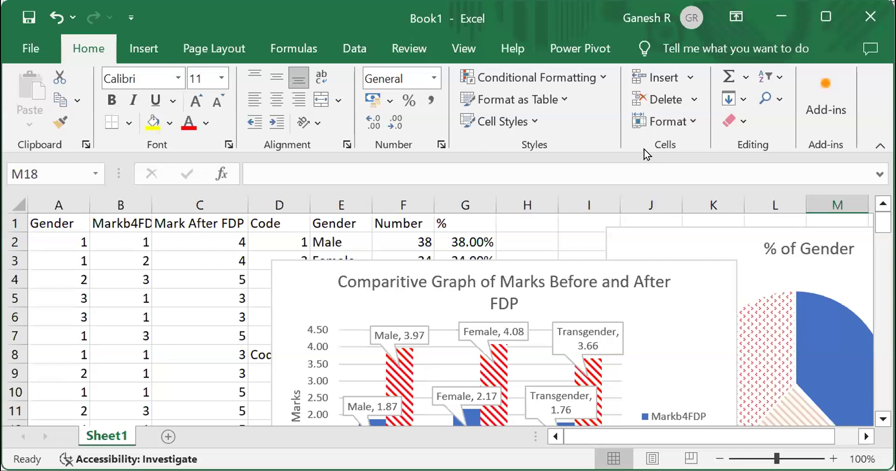
left_click(356, 47)
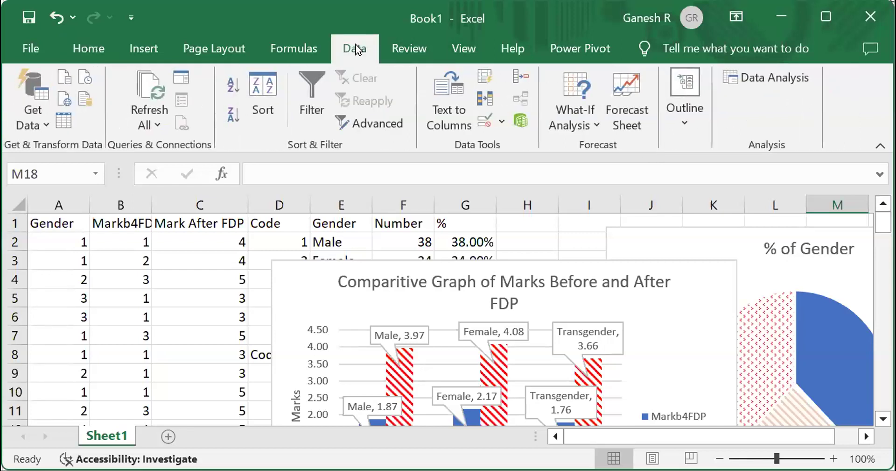
left_click(760, 77)
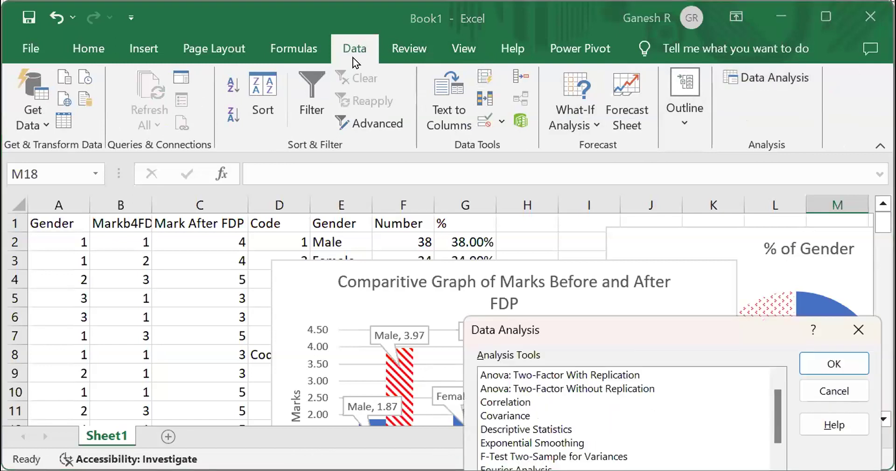
left_click(861, 324)
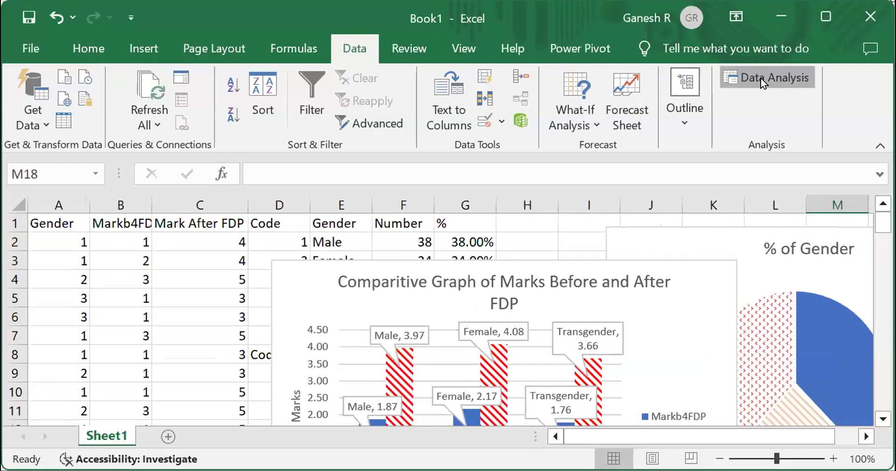
- Open the Data Analysis tools and choose t-Test: Paired Two Sample for Means
left_click(761, 78)
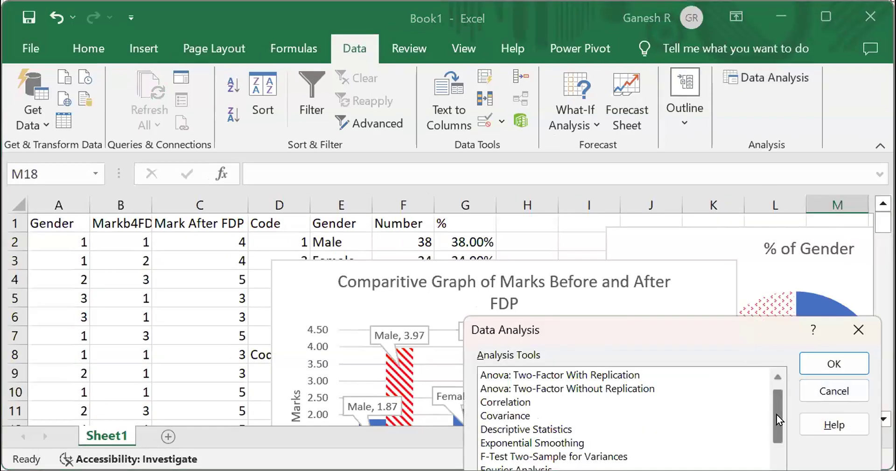
mouse_move(777, 413)
left_mouse_down()
mouse_move(777, 425)
mouse_move(778, 396)
mouse_move(773, 436)
mouse_move(772, 399)
left_mouse_up()
left_click(543, 405)
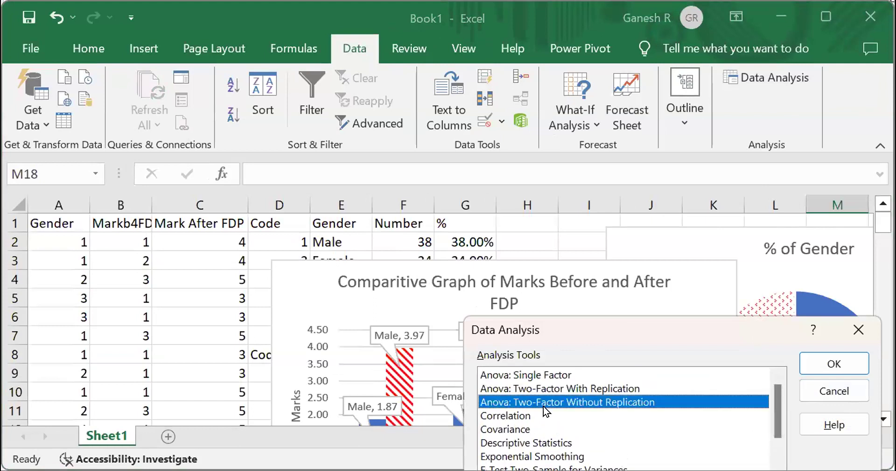
scroll(544, 405, "down", 2)
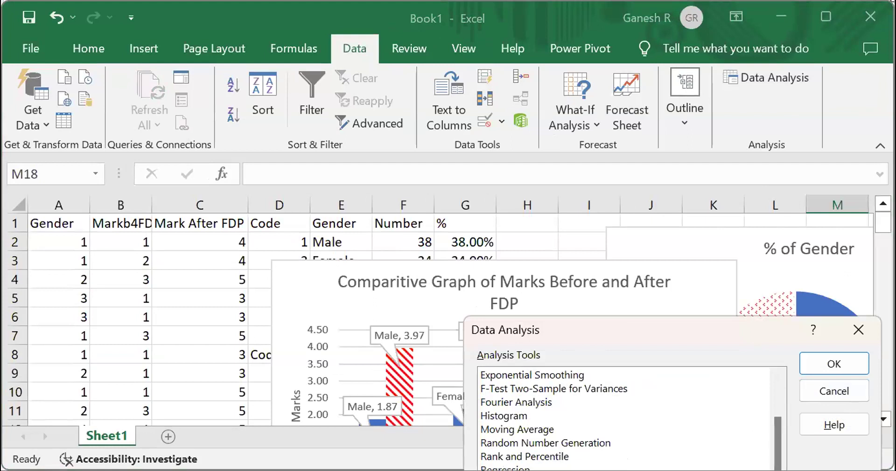
left_click(838, 361)
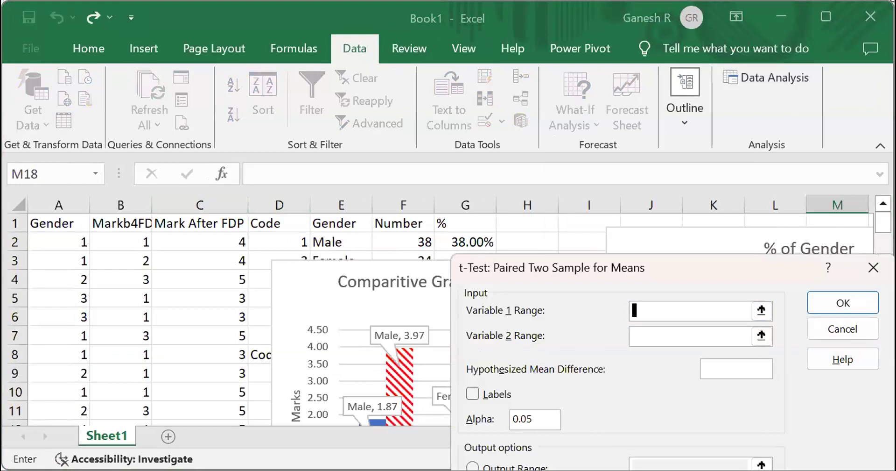
- Set Variable 1 Range to B1:B101 and Variable 2 Range to C1:C101, and enable Labels
left_click(120, 223)
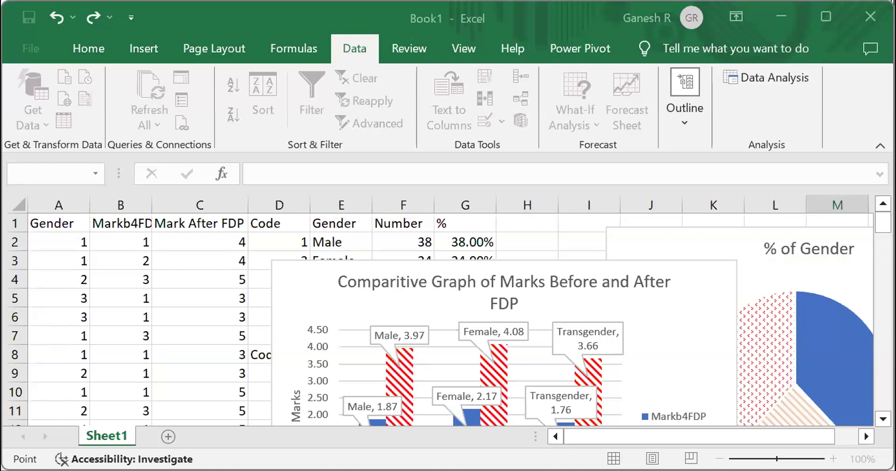
left_click(678, 333)
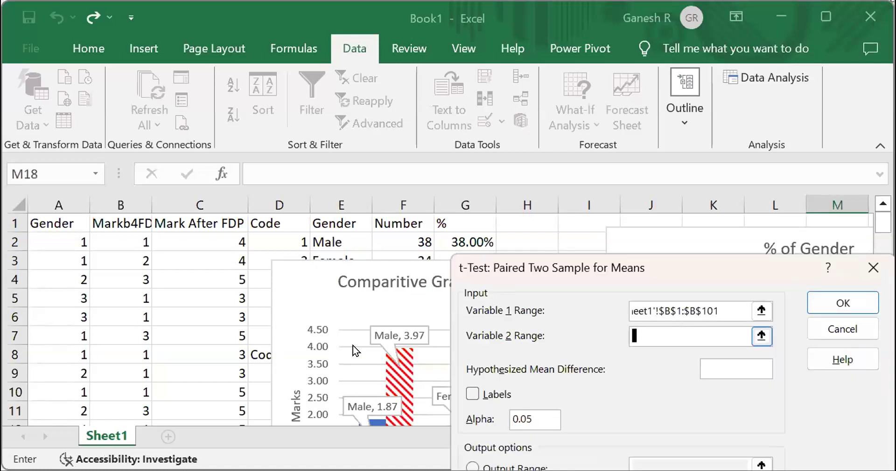
left_click(762, 336)
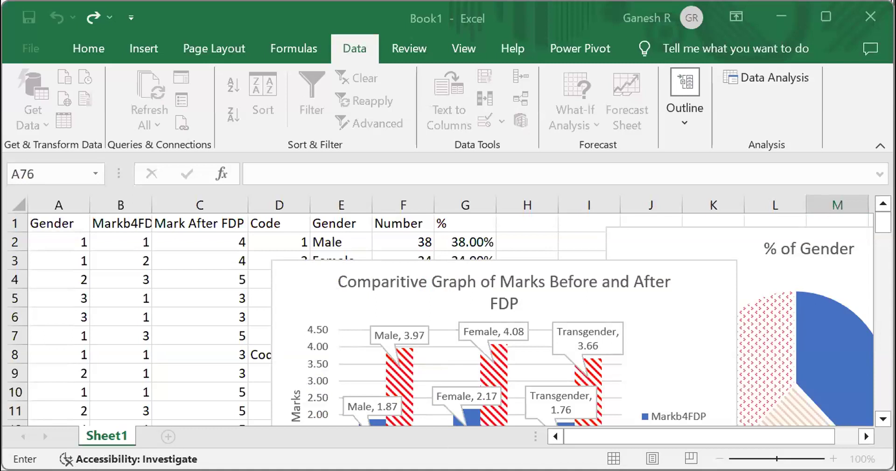
left_click(200, 223)
left_click(447, 236)
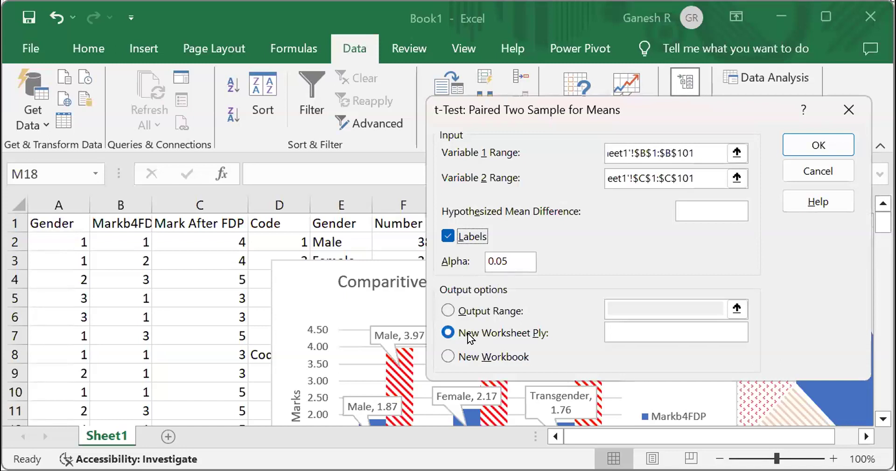
- Direct the t-test output to range N1 and run the analysis
left_click(449, 310)
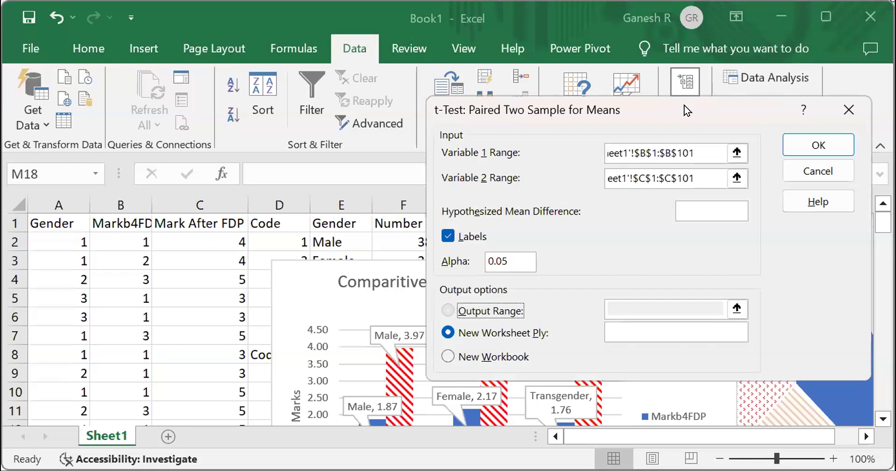
left_click_drag(684, 105, 678, 105)
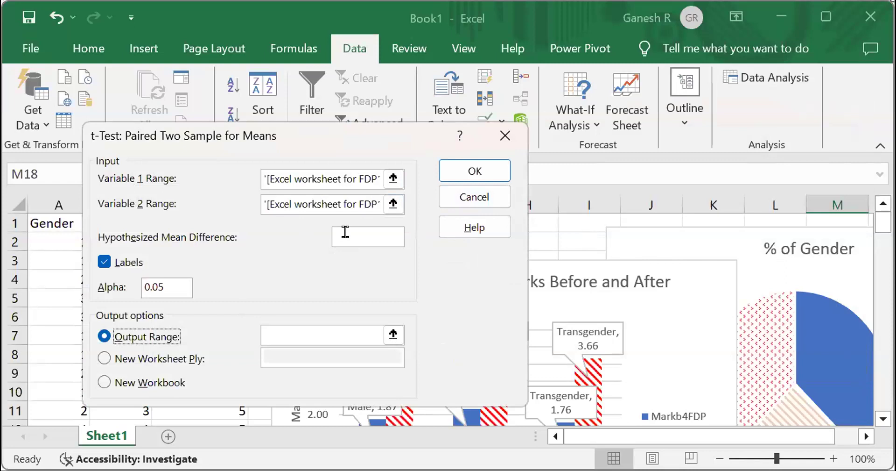
left_click(275, 322)
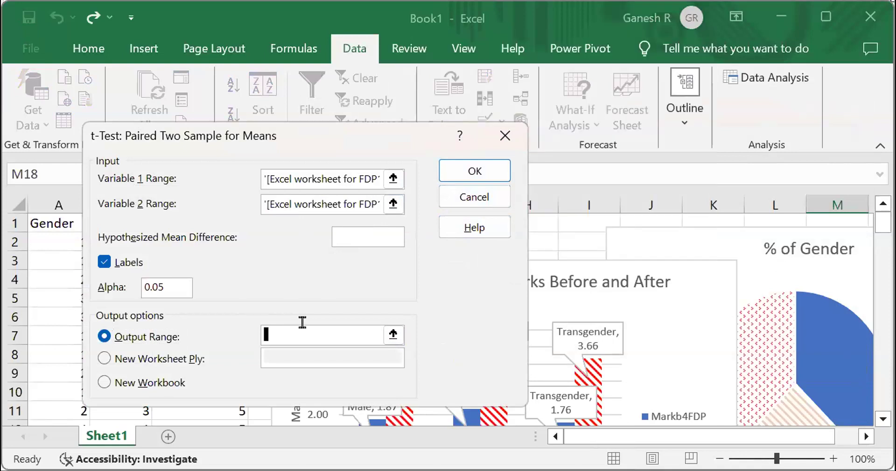
type("n1")
left_click(471, 169)
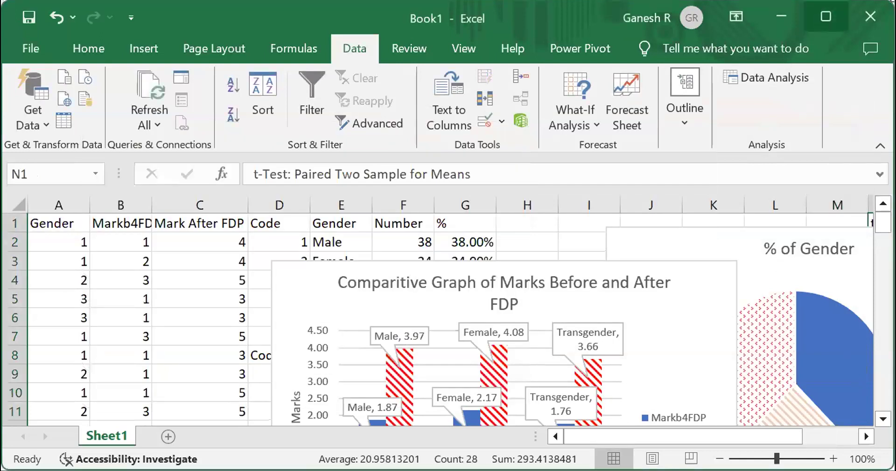
- Move the pie chart away from the t-test results
left_click(826, 16)
left_click_drag(741, 221, 528, 306)
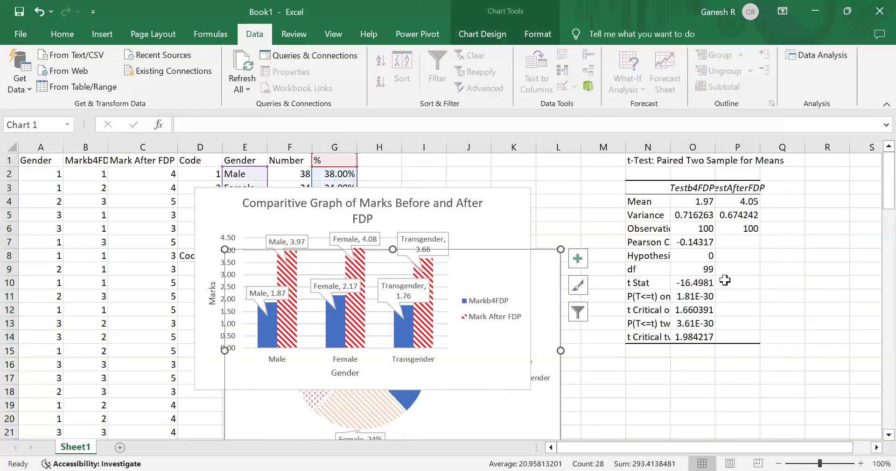
- Widen the t-test results column so the full values show
left_click(725, 280)
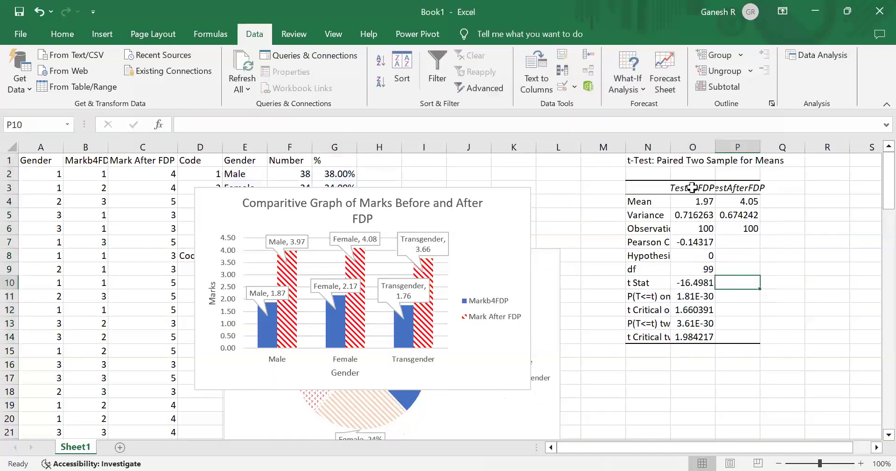
double_click(715, 145)
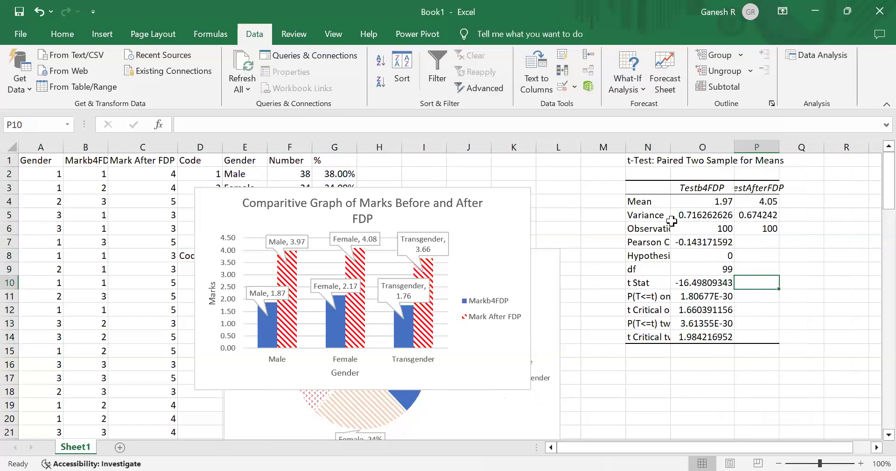
- Highlight the before and after Mean values in O4:P4 with a yellow fill
left_click(644, 200)
key("Right")
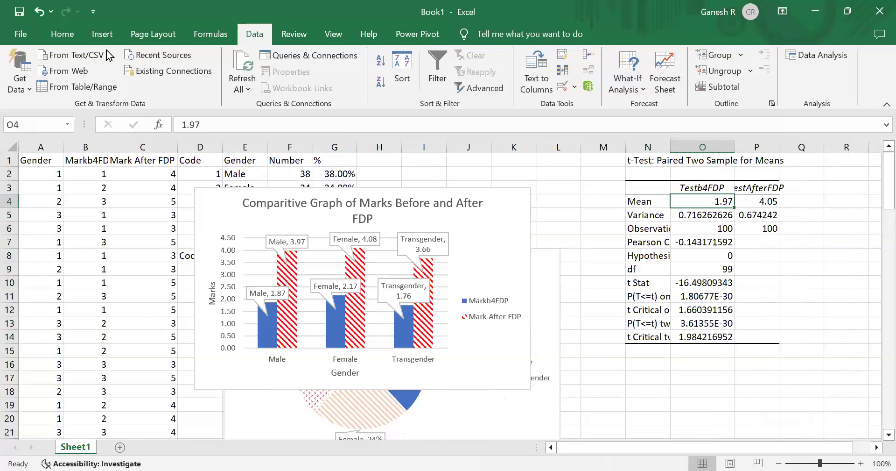
key("shift+Right")
left_click(63, 34)
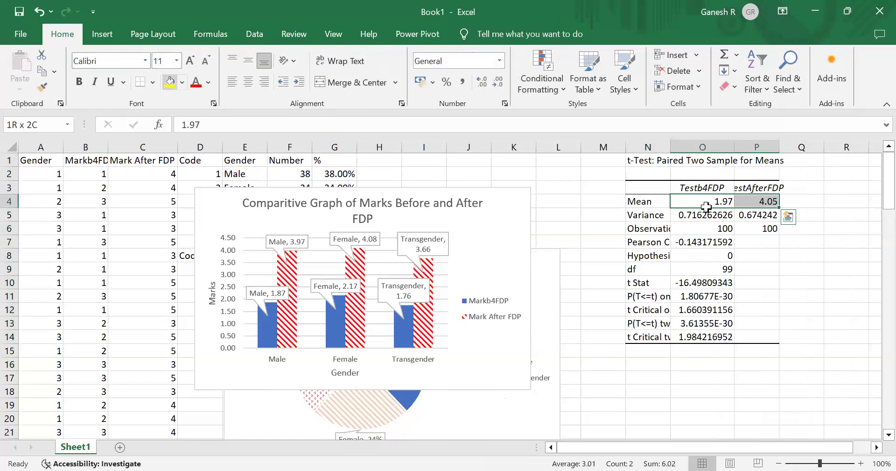
left_click(170, 82)
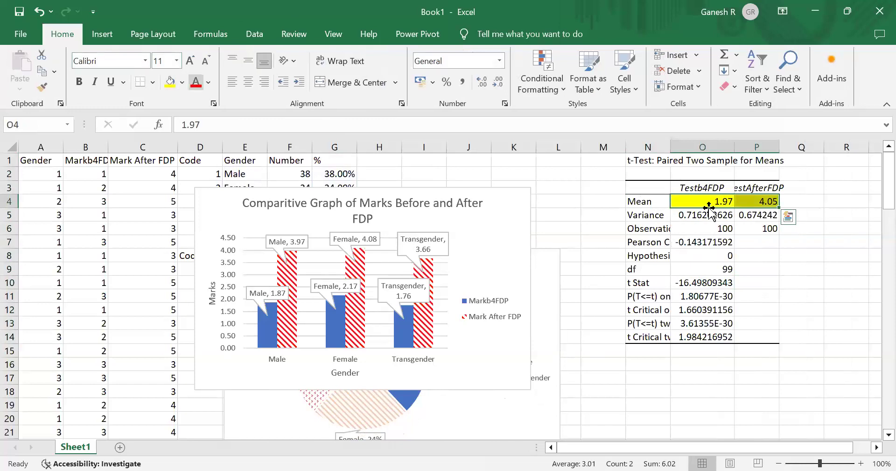
- Highlight the two-tail p-value in O13 with a yellow fill
left_click(710, 208)
key("Right")
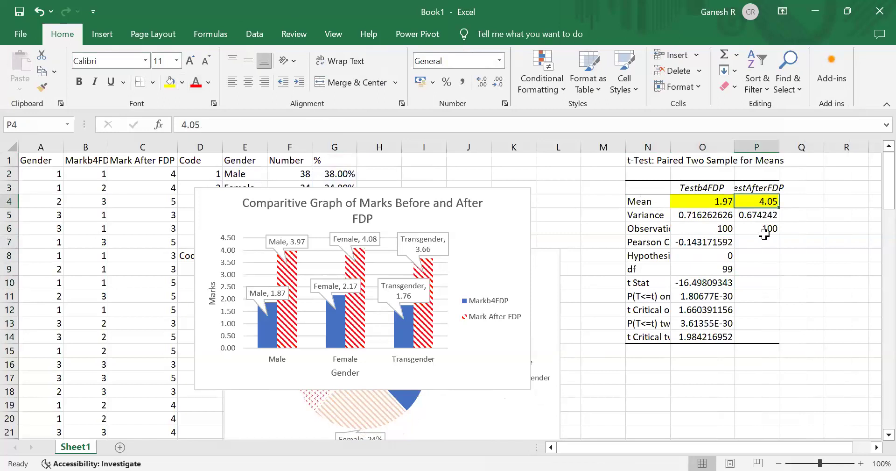
key("Left")
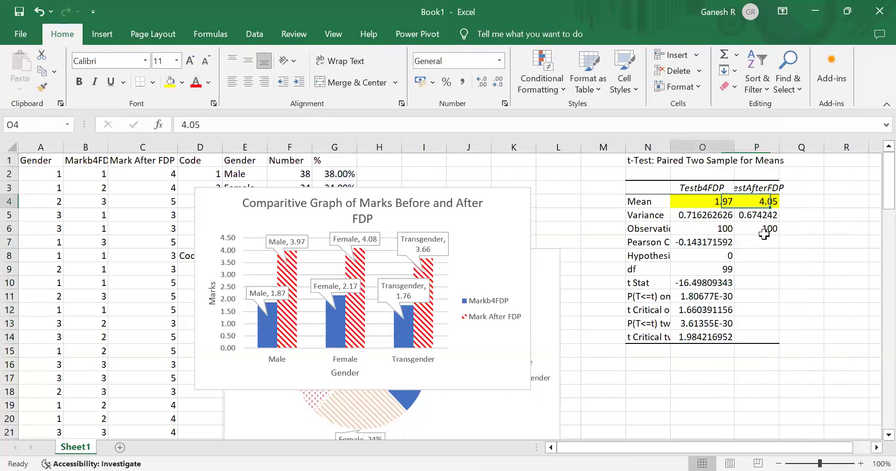
key("Down")
key("Down")
key("Down")
key("Down")
key("Down")
key("Down")
key("Down")
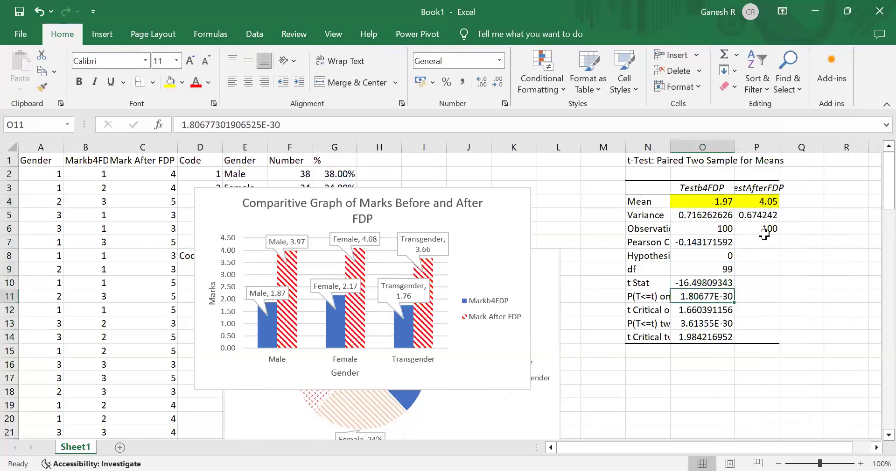
key("Down")
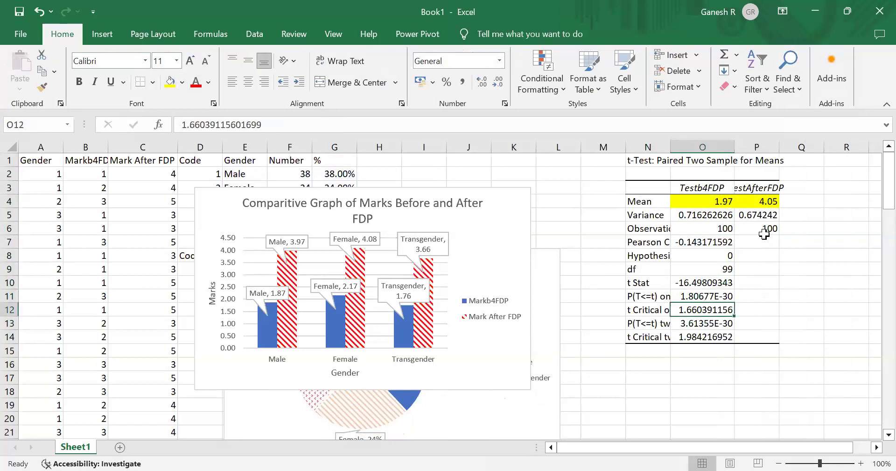
key("Down")
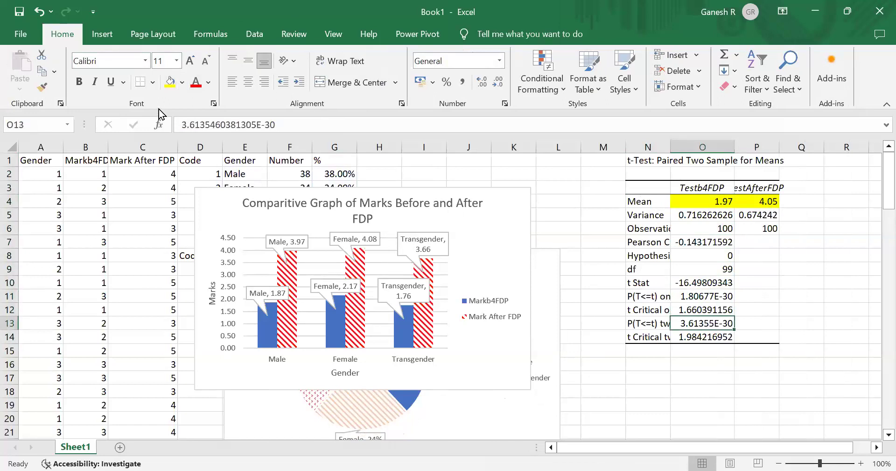
left_click(169, 84)
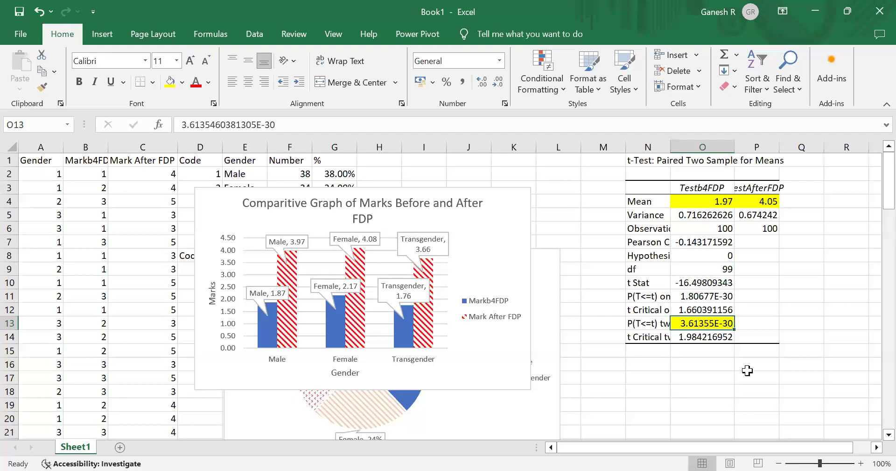
- Enter the note "If pvalue is less than 0.05 then we have to reject H0" in P13
key("Right")
key("Right")
key("Right")
key("Left")
key("Left")
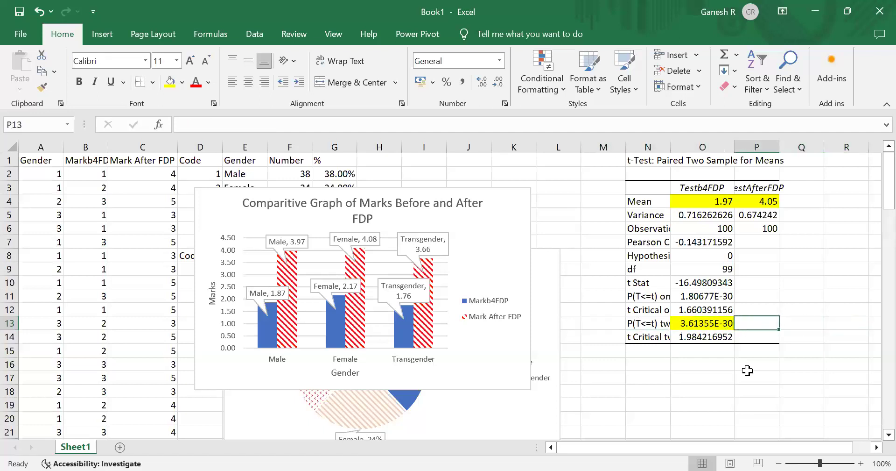
key("Left")
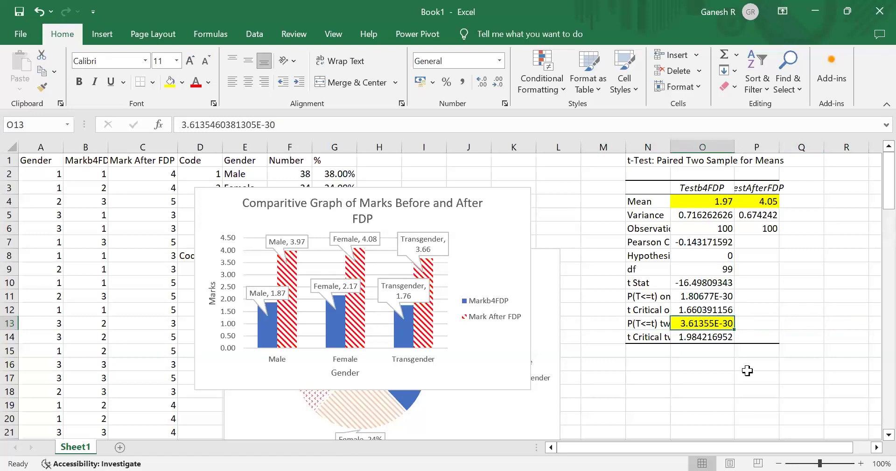
key("Right")
type("I")
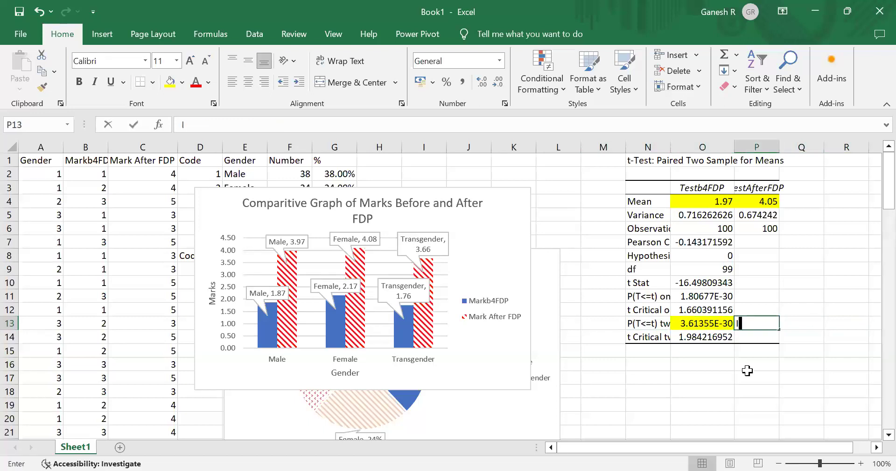
type("f pvalue is less than 0.05")
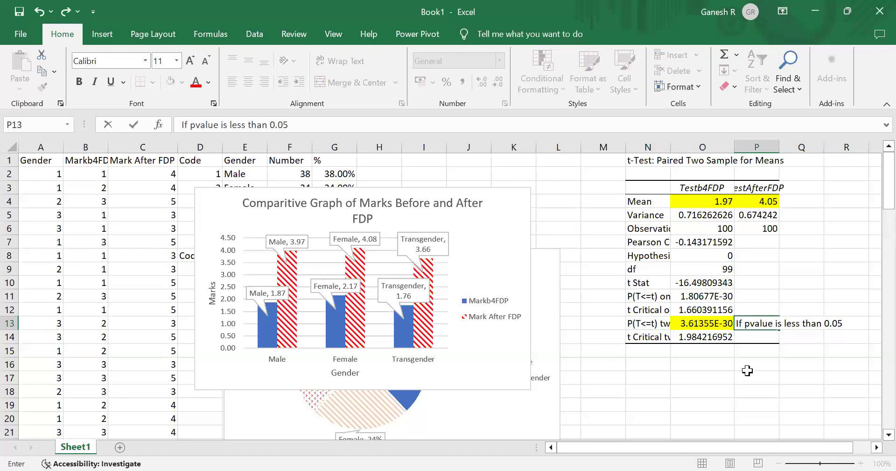
type(" then we")
key("Return")
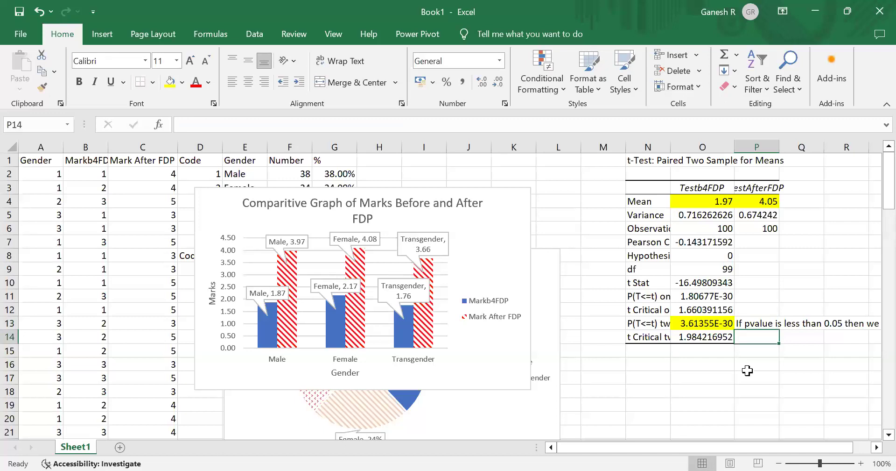
- Enter the headers Male, Female and Transgender across R1:T1
key("Right")
key("Right")
key("Right")
key("Right")
key("Right")
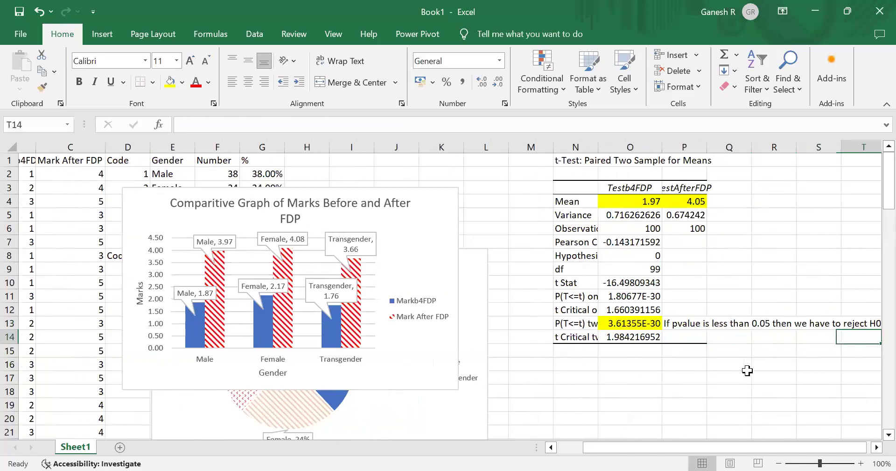
key("Left")
key("Left")
key("Left")
key("Left")
key("Up")
key("Up")
key("Up")
key("Up")
key("Up")
key("Up")
key("Up")
key("Up")
key("Up")
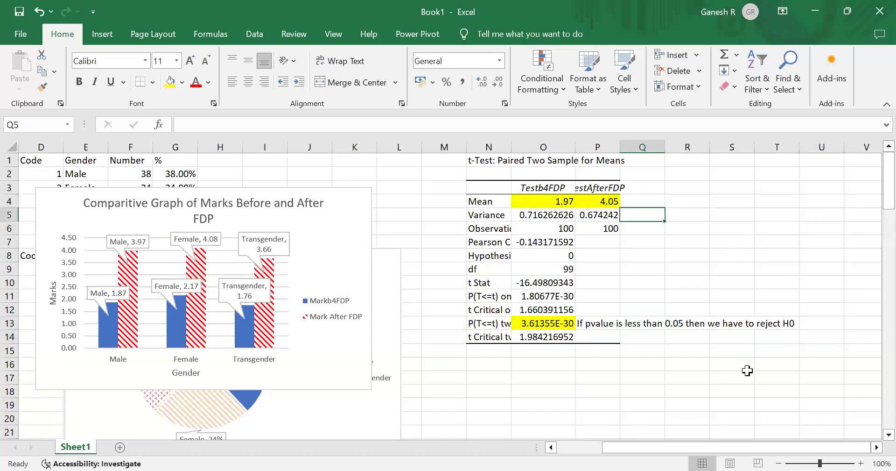
key("Up")
key("Up")
key("Up")
key("Up")
key("Right")
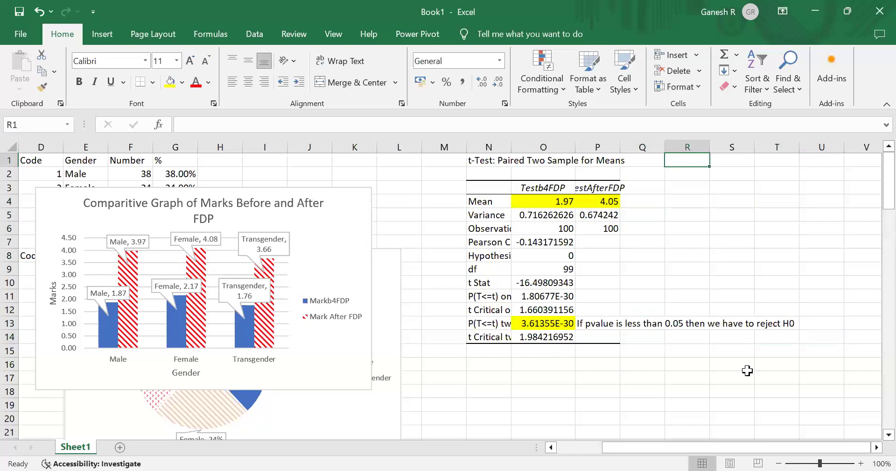
key("alt+Tab")
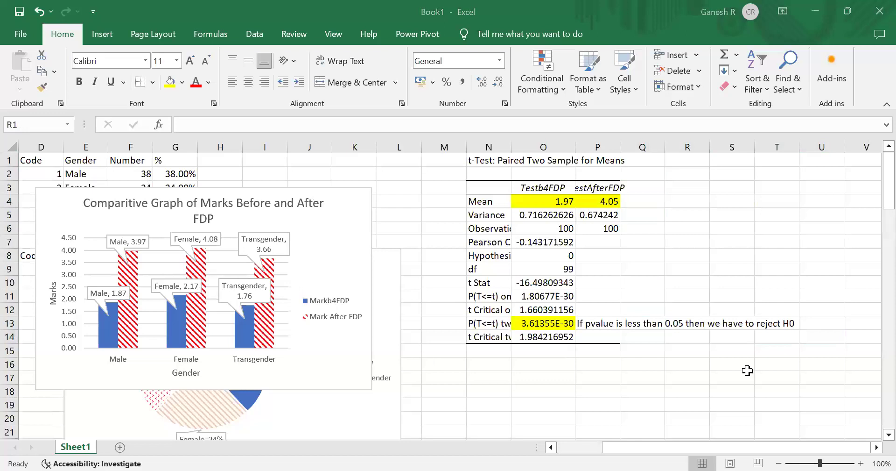
key("alt+Tab")
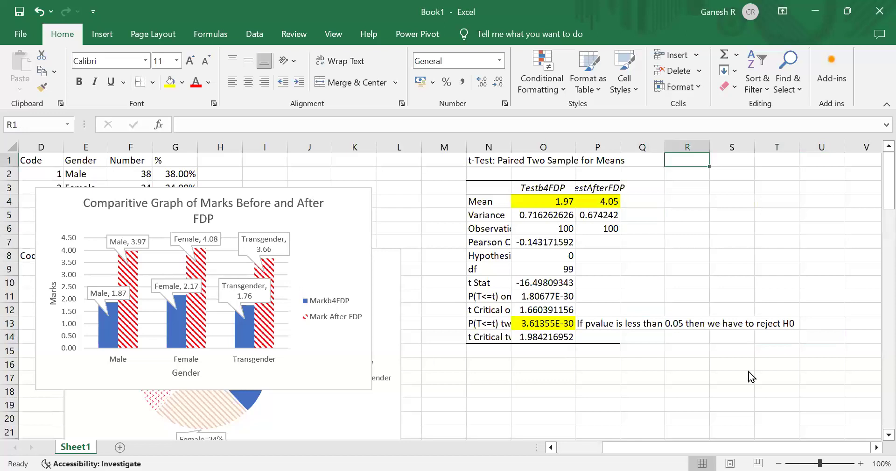
key("alt+Tab")
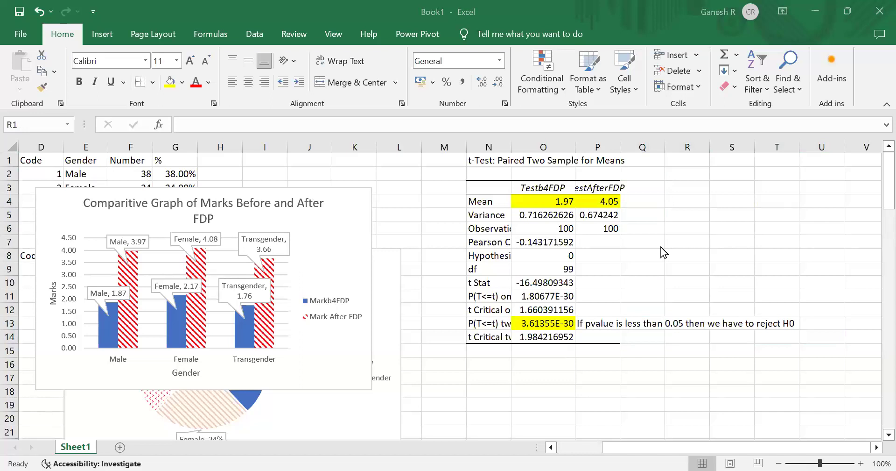
key("Return")
- Examine the gender and mark data columns alongside the t-test output
key("Left")
key("Left")
key("Left")
key("Left")
key("Left")
key("Left")
key("Left")
key("Left")
key("Left")
key("Left")
key("Left")
key("Left")
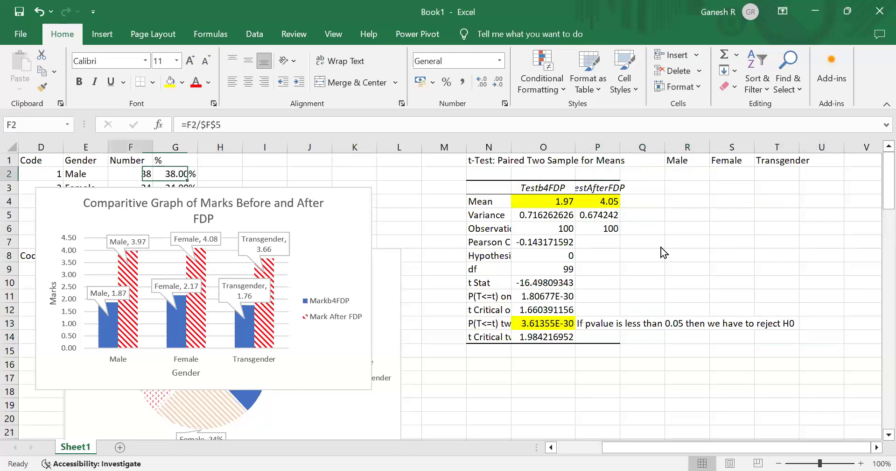
key("Left")
key("Left")
key("Left")
key("Left")
key("Left")
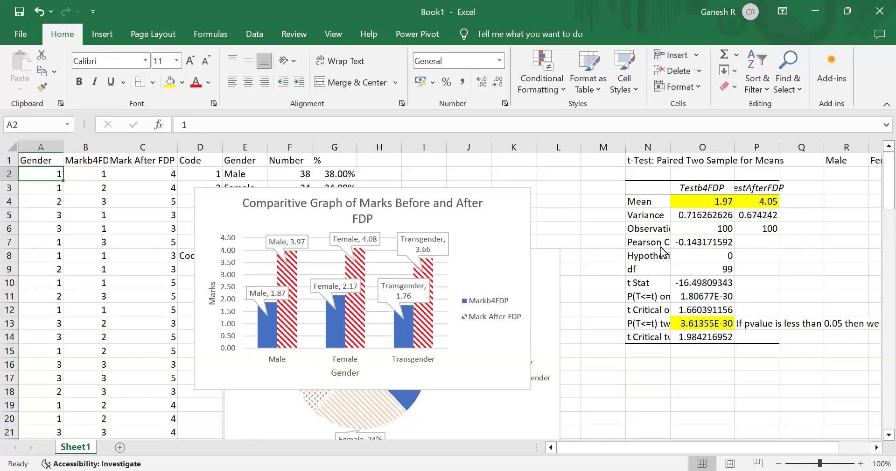
key("Down")
key("Down")
key("Down")
key("Down")
key("Down")
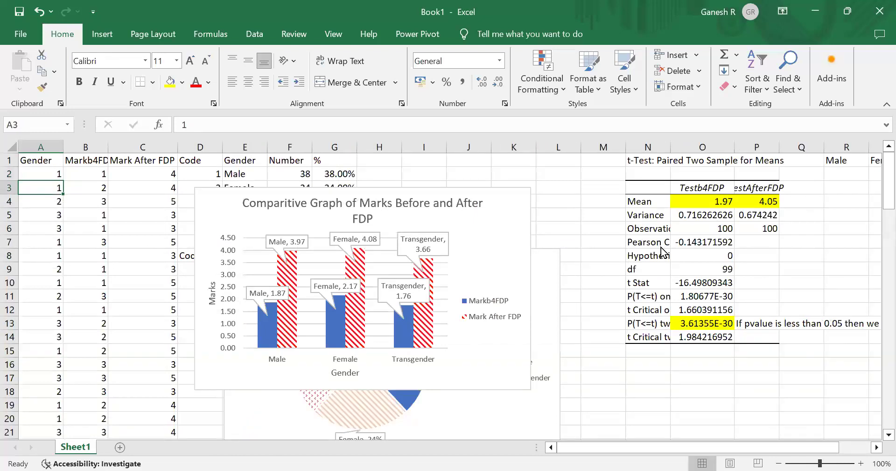
key("Down")
key("Down")
key("Down")
key("Down")
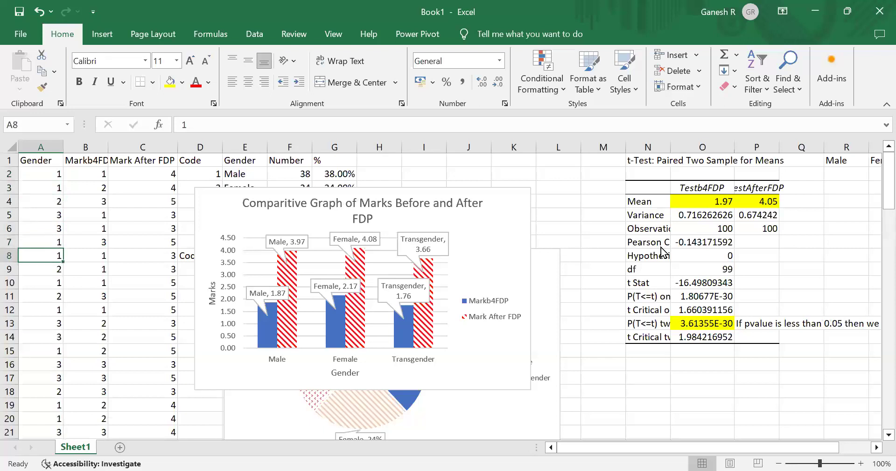
key("Right")
key("Right")
key("Up")
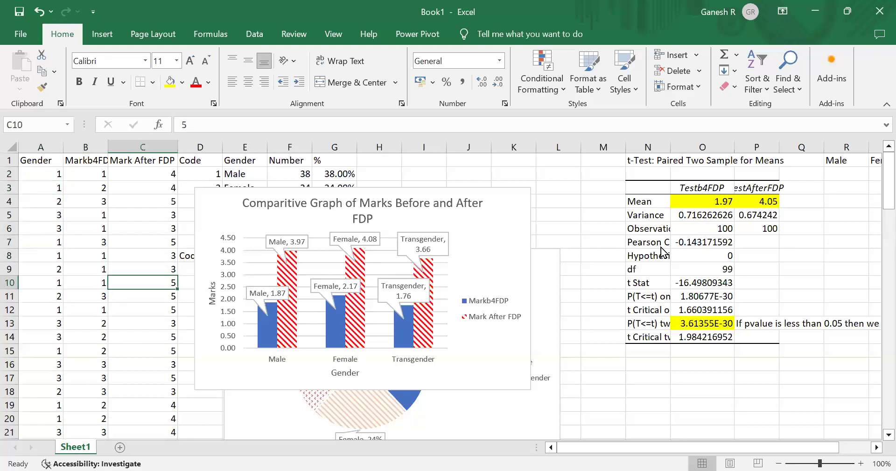
key("Right")
key("Right")
key("Right")
key("Right")
key("Right")
key("Right")
key("Right")
key("Right")
key("Right")
key("Right")
key("Right")
key("Right")
key("Right")
key("Right")
key("Right")
key("Right")
key("Right")
key("Right")
key("Right")
key("Right")
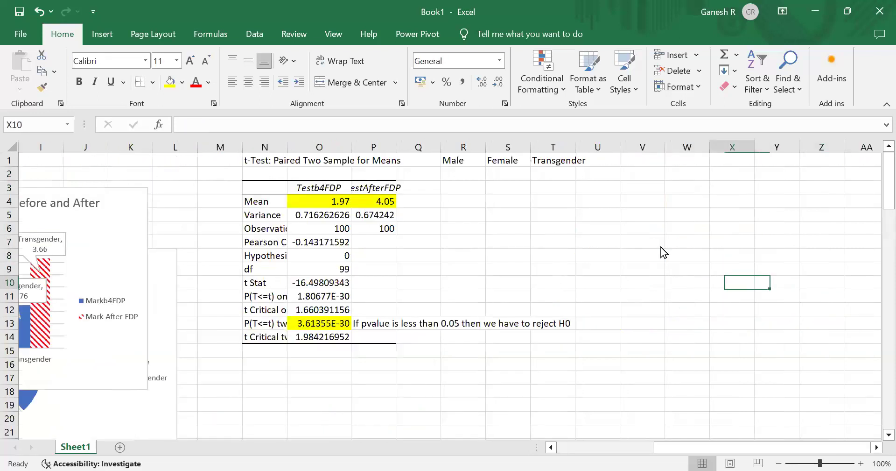
key("Left")
key("Left")
key("Left")
key("Left")
key("Left")
key("Up")
key("Up")
key("Up")
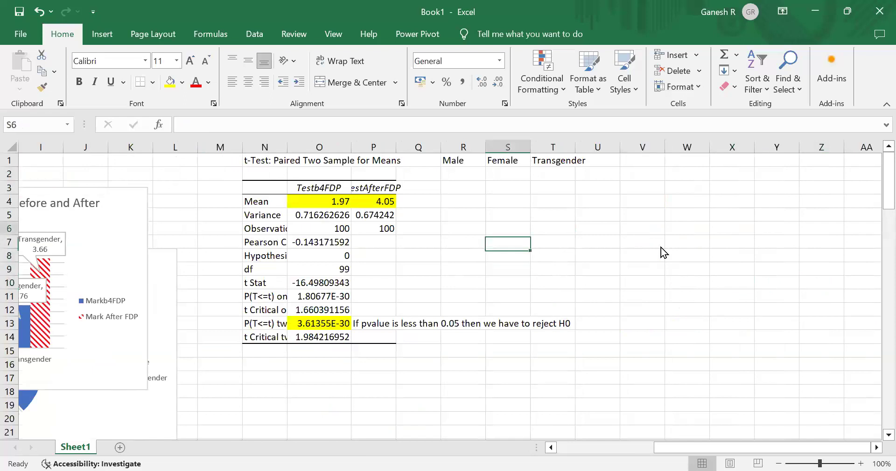
key("Up")
key("Up")
key("Up")
key("Up")
key("Up")
key("Up")
key("Left")
key("Down")
key("Left")
key("Right")
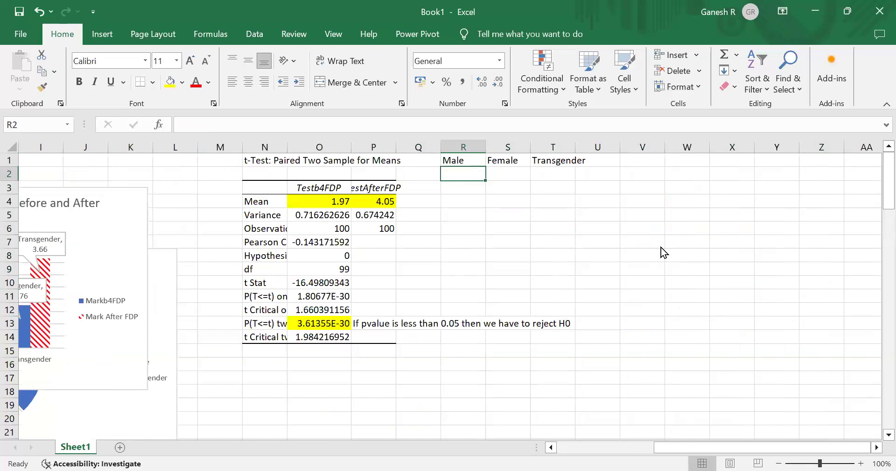
key("Left")
key("Left")
key("Left")
key("Left")
key("Left")
key("Left")
key("Left")
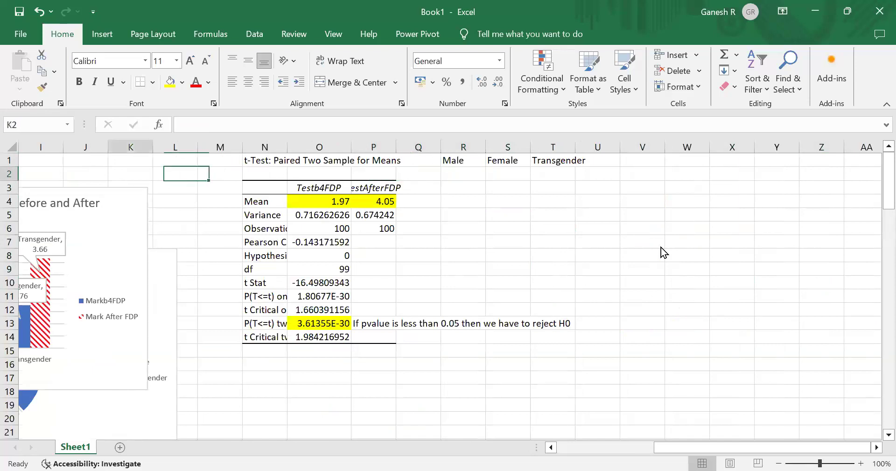
key("Left")
key("Left")
key("Left")
key("Left")
key("Left")
key("Left")
key("Left")
key("Left")
key("Left")
key("Left")
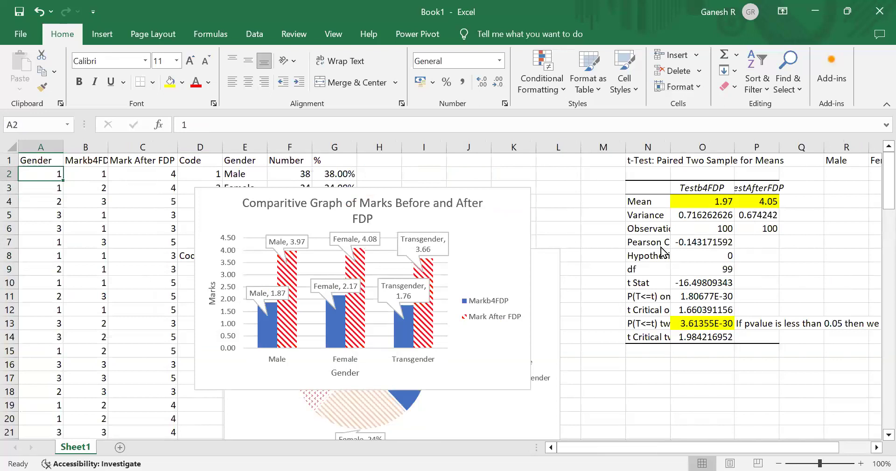
key("Right")
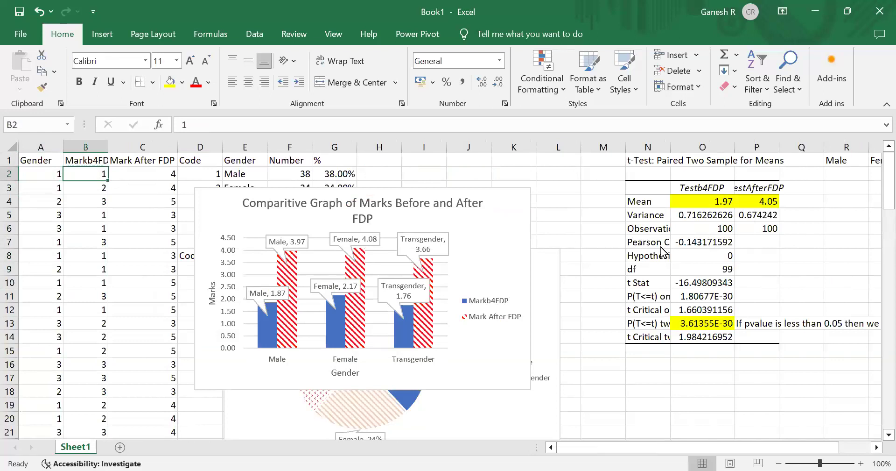
key("Right")
key("Right")
key("Right")
key("Right")
key("Right")
key("Right")
key("Right")
key("Right")
key("Right")
key("Right")
key("Right")
key("Right")
key("Right")
key("Right")
key("Right")
key("Right")
key("Left")
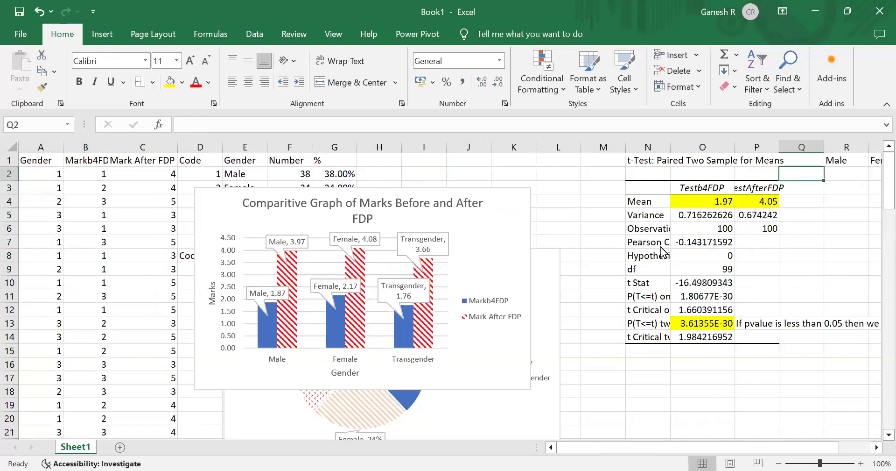
key("Home")
key("Right")
key("Right")
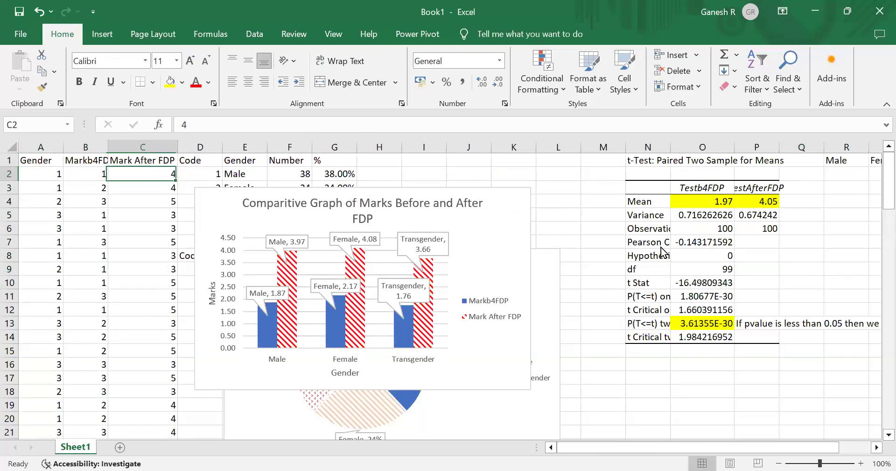
key("Right")
key("Right")
key("Right")
key("Right")
key("Right")
key("Right")
key("Right")
key("Right")
key("Right")
key("Right")
key("Right")
key("Right")
key("Right")
key("Right")
key("Right")
key("Right")
key("Right")
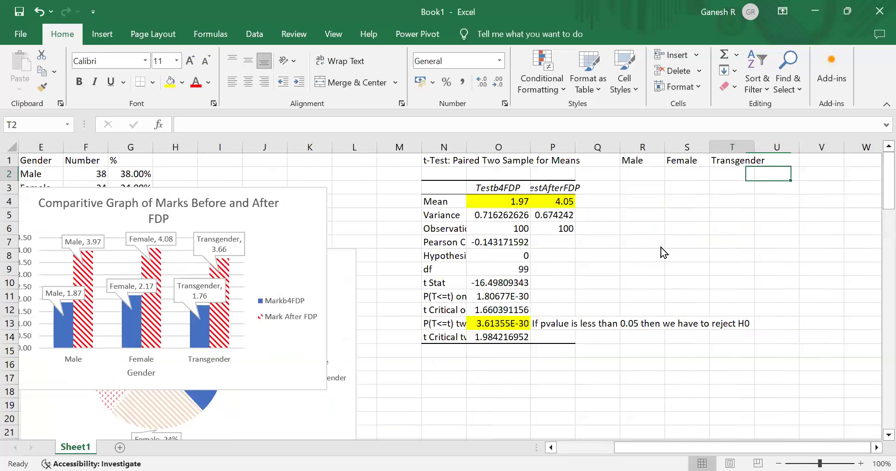
key("Left")
key("Left")
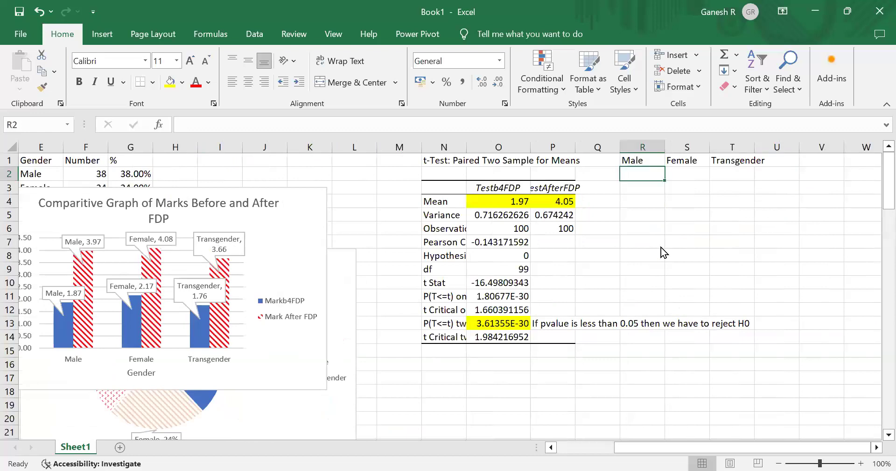
key("Right")
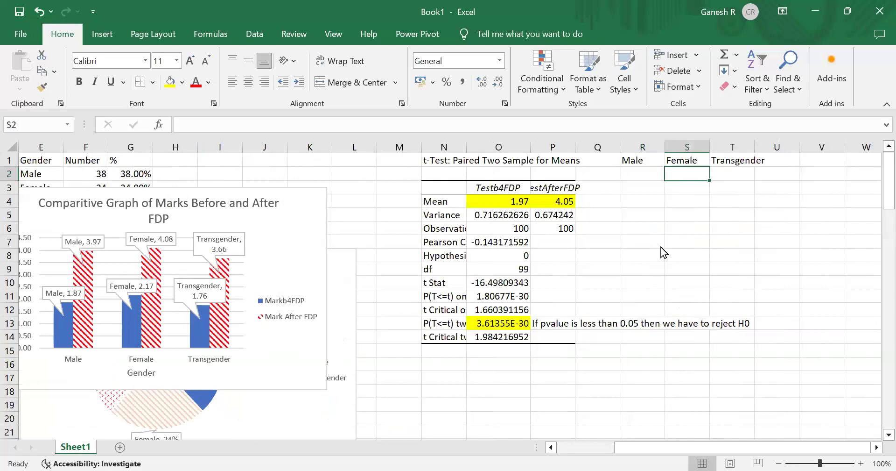
key("Home")
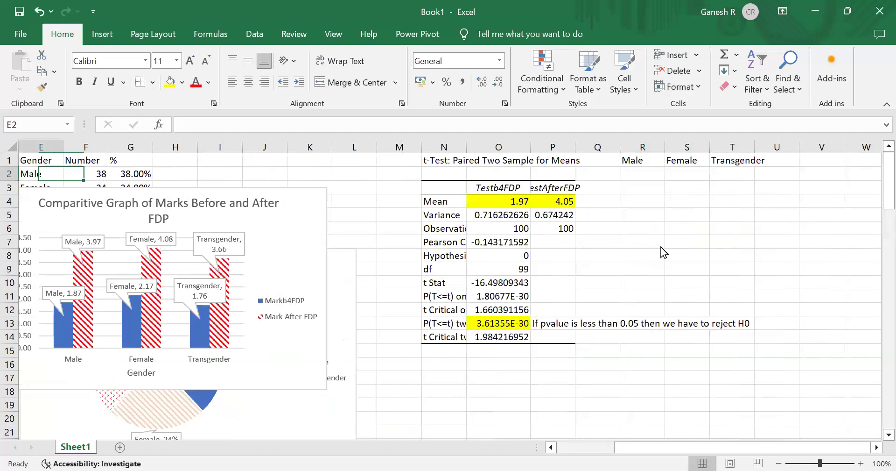
key("Home")
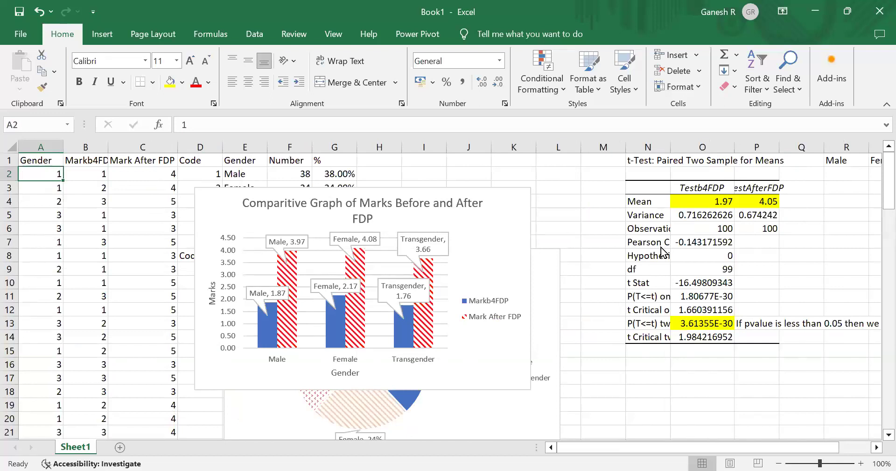
key("Right")
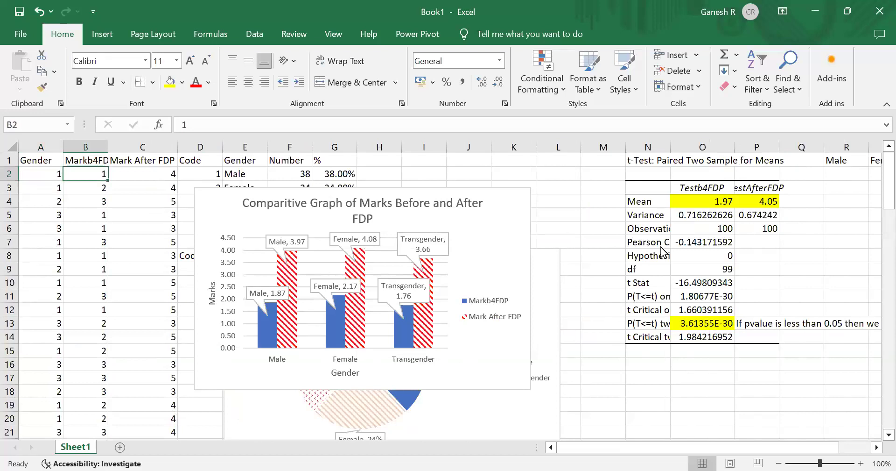
key("Right")
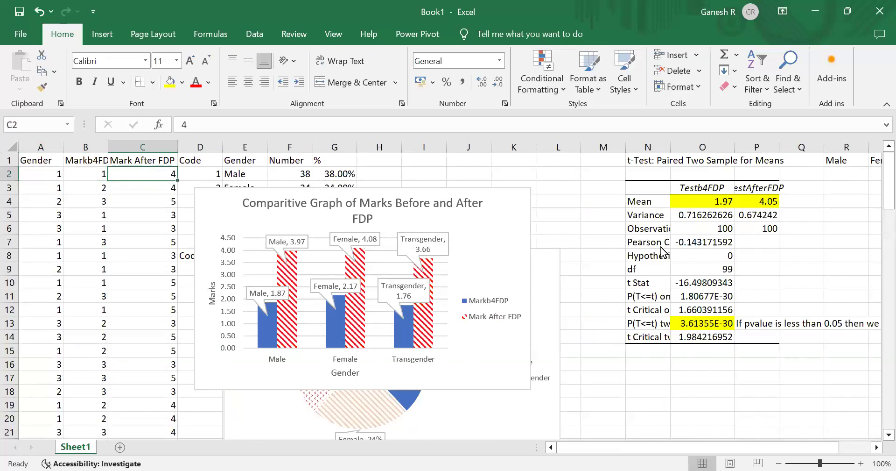
key("Right")
key("Right")
key("Right")
key("Right")
key("Right")
key("Right")
key("Right")
key("Right")
key("Right")
key("Right")
key("Right")
key("Right")
key("Right")
key("Right")
key("Right")
key("Right")
key("Right")
key("Right")
key("Right")
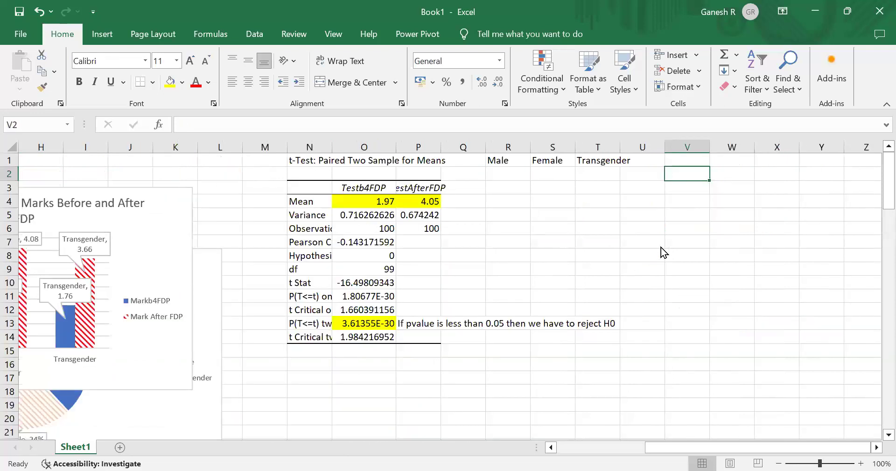
key("Left")
key("Left")
key("Left")
key("Left")
key("Left")
key("Left")
key("Left")
key("Left")
key("Left")
key("Left")
key("Left")
key("Left")
key("Left")
key("Left")
key("Left")
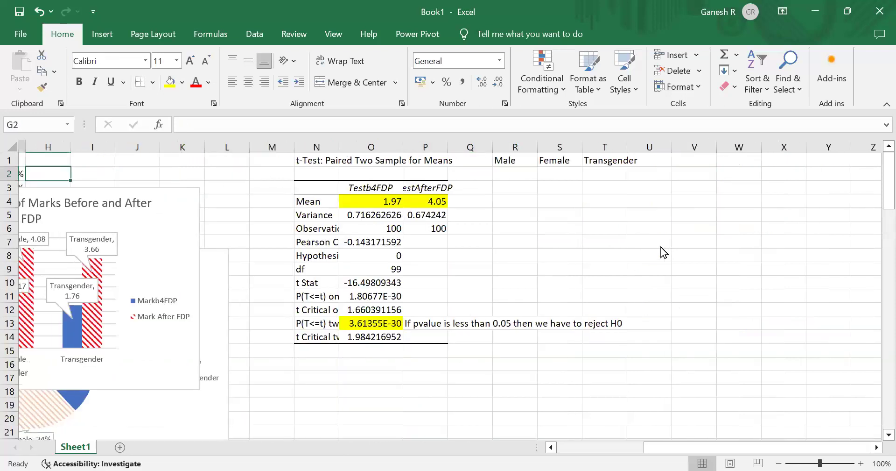
key("Left")
key("Left")
key("Left")
key("Left")
key("Left")
key("Left")
key("Right")
key("Right")
- Copy the first two Mark After FDP values into R2 and R3 under the Male header
key("ctrl+c")
key("Right")
key("Right")
key("Right")
key("Right")
key("Right")
key("Right")
key("Right")
key("Right")
key("Right")
key("Right")
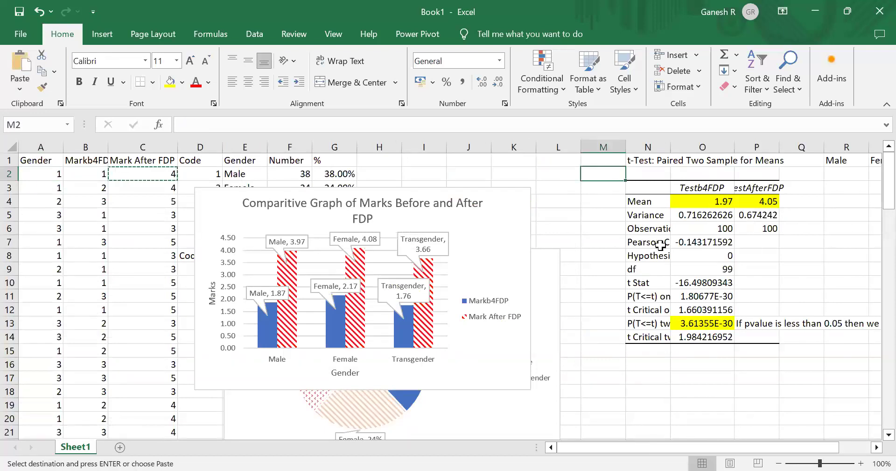
key("Right")
key("Right")
key("Right")
key("Right")
key("Right")
key("ctrl+v")
key("Left")
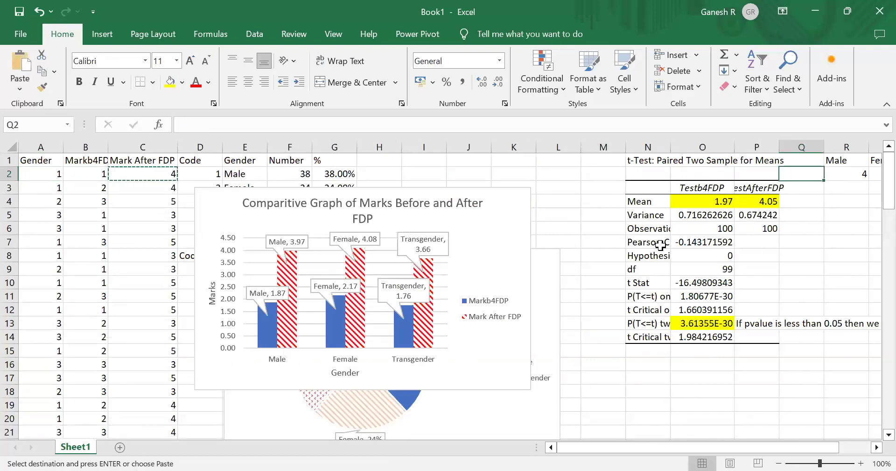
key("Home")
key("Down")
key("Right")
key("Right")
key("Right")
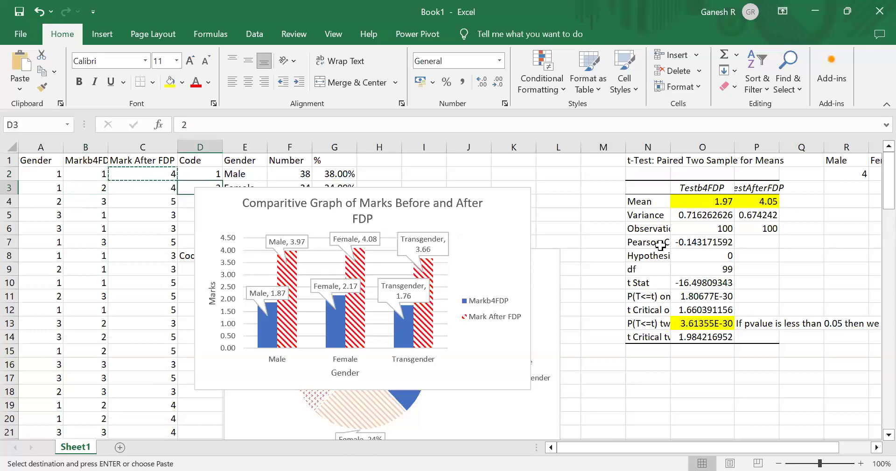
key("Left")
key("ctrl+c")
key("Right")
key("Right")
key("Right")
key("Right")
key("Right")
key("Right")
key("Right")
key("Right")
key("Right")
key("Right")
key("Right")
key("Right")
key("Right")
key("Right")
key("Right")
key("Right")
key("Left")
key("ctrl+v")
key("Left")
key("Left")
key("Left")
key("Left")
key("Left")
key("Left")
key("Left")
key("Left")
key("Left")
key("Left")
key("Left")
key("Left")
key("Left")
key("Left")
key("Left")
key("Left")
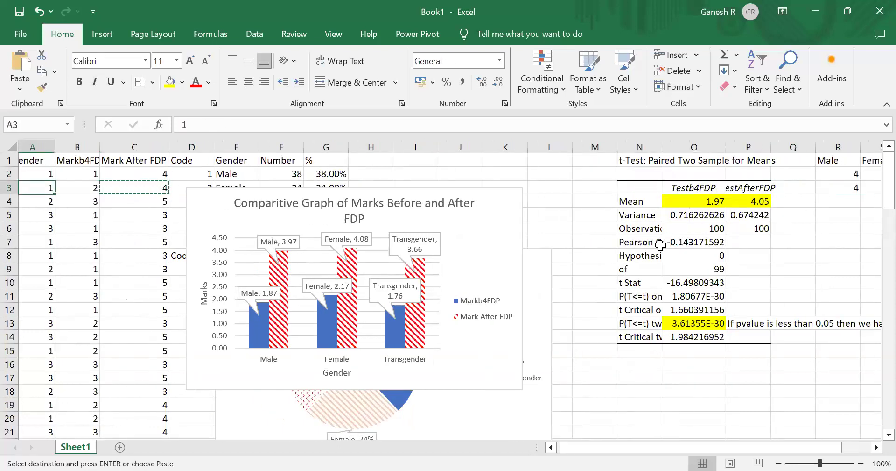
- Enter in R2 the formula =IFERROR(INDEX($C$2:$C$101, AGGREGATE(15, 6, ROW($A$2:$A$101)-ROW($A$2)+1/($A$2:$A$101=1), ROW()-1)), "")
key("Up")
key("Right")
key("ctrl+c")
key("Right")
key("Right")
key("Right")
key("Right")
key("Right")
key("Right")
key("Right")
key("Right")
key("Right")
key("Right")
key("Right")
key("Right")
key("Right")
key("Right")
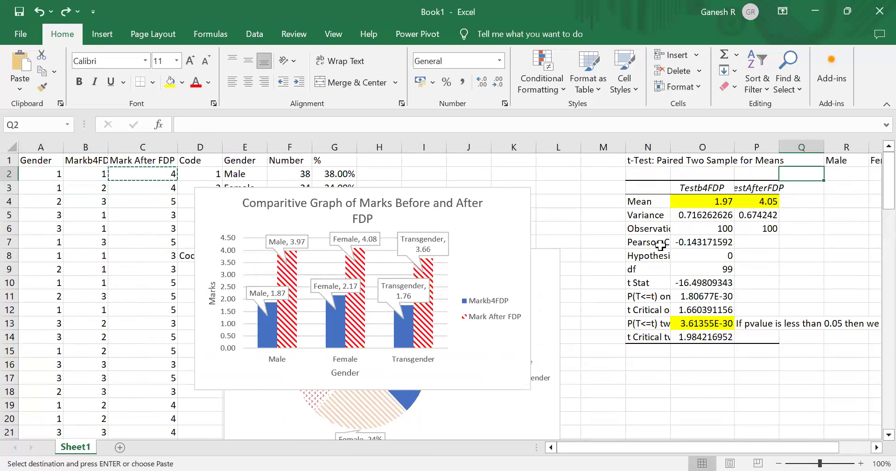
key("Left")
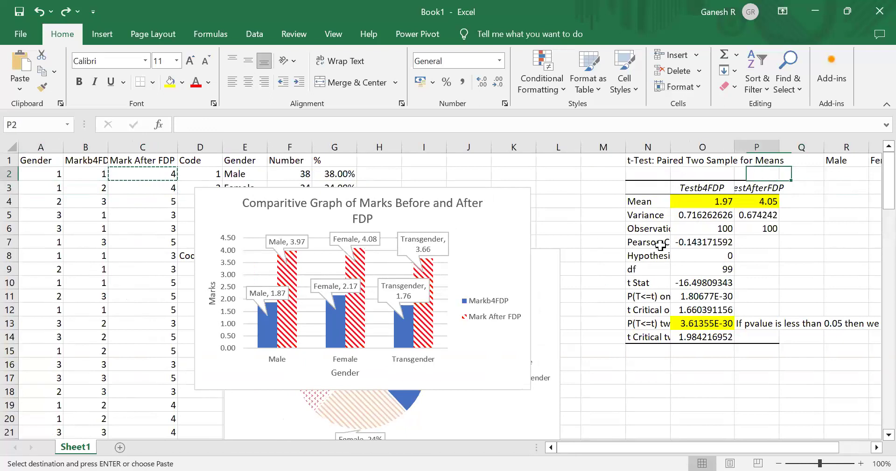
key("Home")
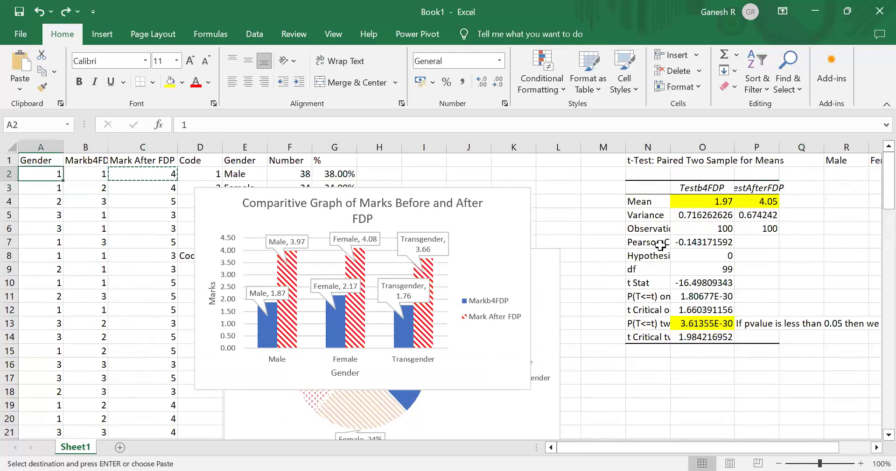
key("Right")
key("Right")
key("Right")
key("Right")
key("Right")
key("Right")
key("Right")
key("Right")
key("Right")
key("Right")
key("Right")
key("Right")
key("Right")
key("Right")
key("Right")
key("Right")
key("Right")
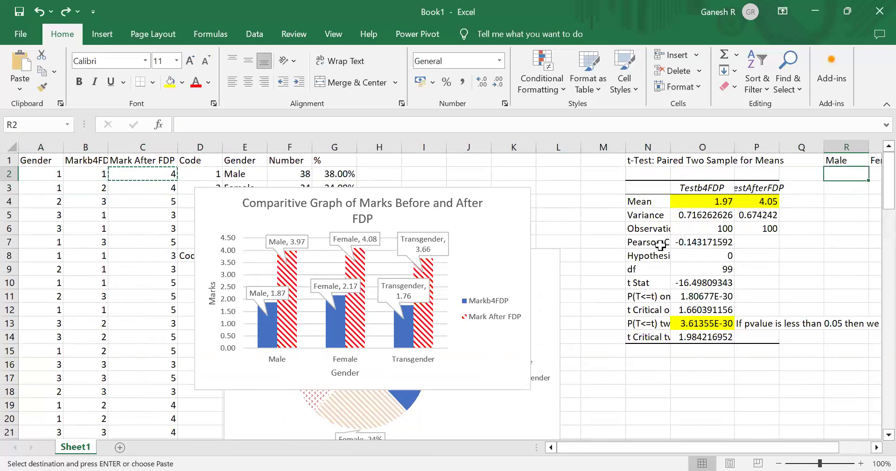
key("alt+Tab")
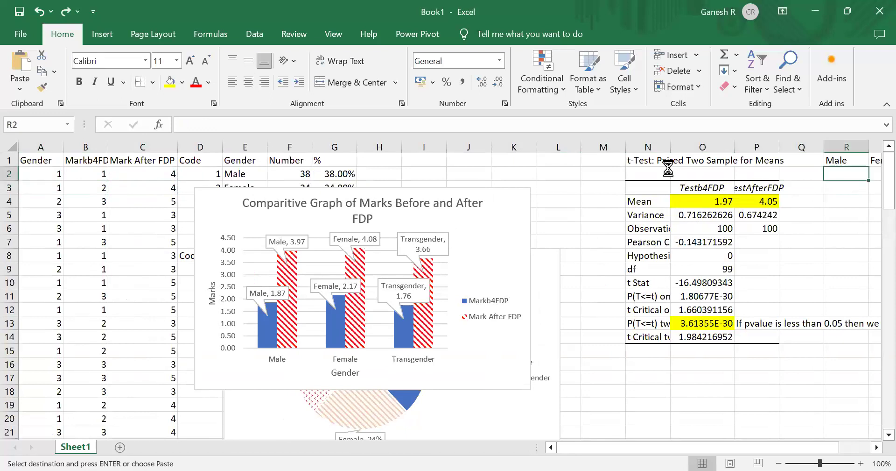
key("Return")
key("Up")
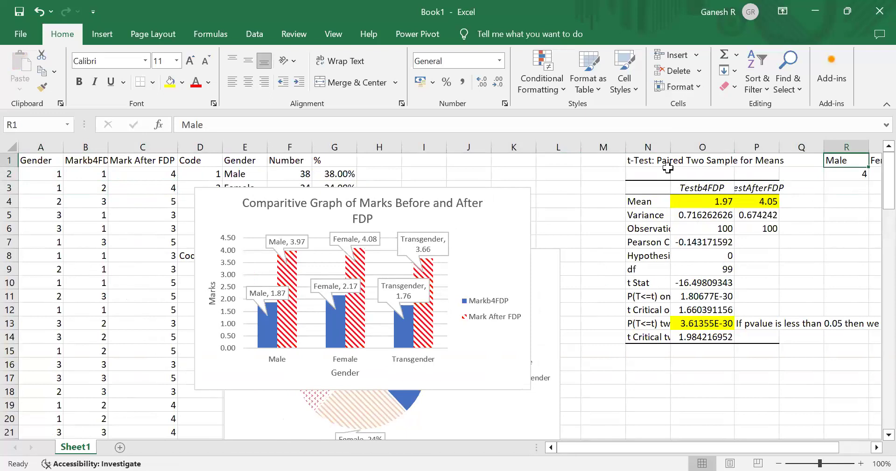
key("Down")
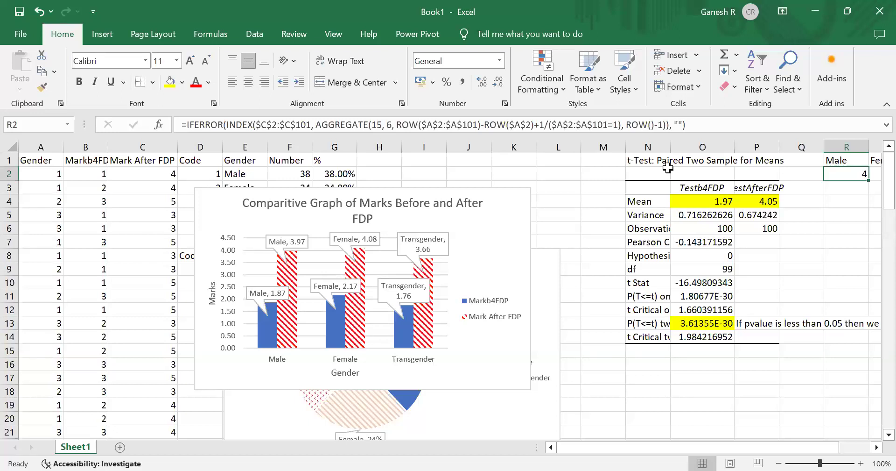
- Fill the R2 formula down column R through row 102, clearing the extra copies in columns S and T
key("ctrl+c")
key("Down")
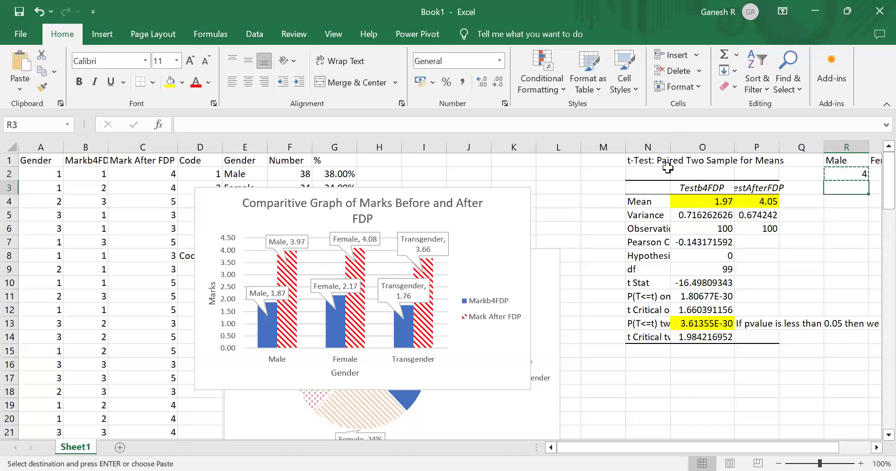
key("shift+Page_Down")
key("shift+Page_Down")
key("shift+Page_Down")
key("shift+Page_Down")
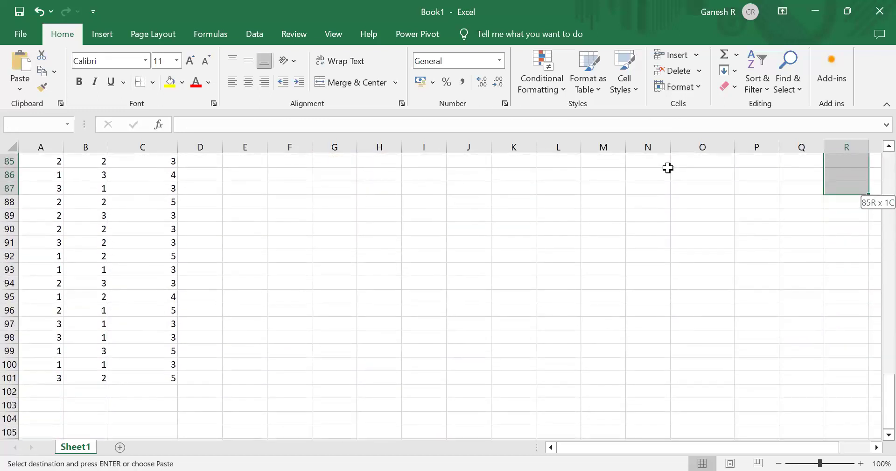
key("shift+Page_Down")
key("shift+Down")
key("shift+Down")
key("shift+Down")
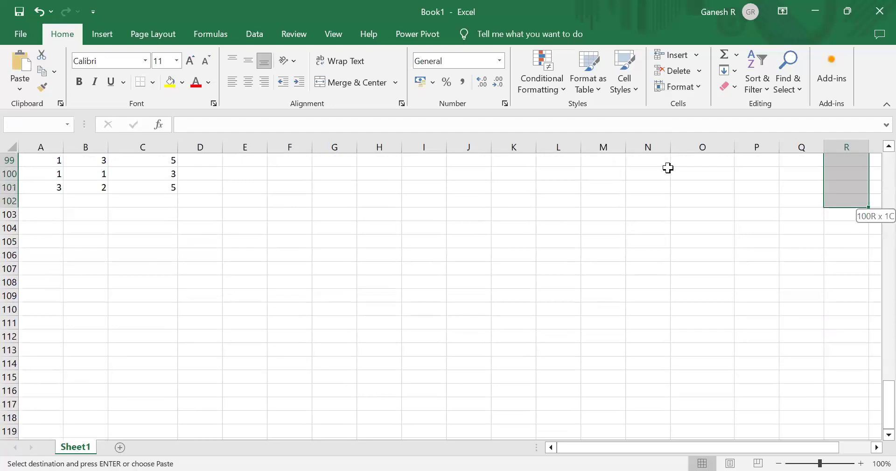
key("shift+Right")
key("shift+Right")
key("ctrl+v")
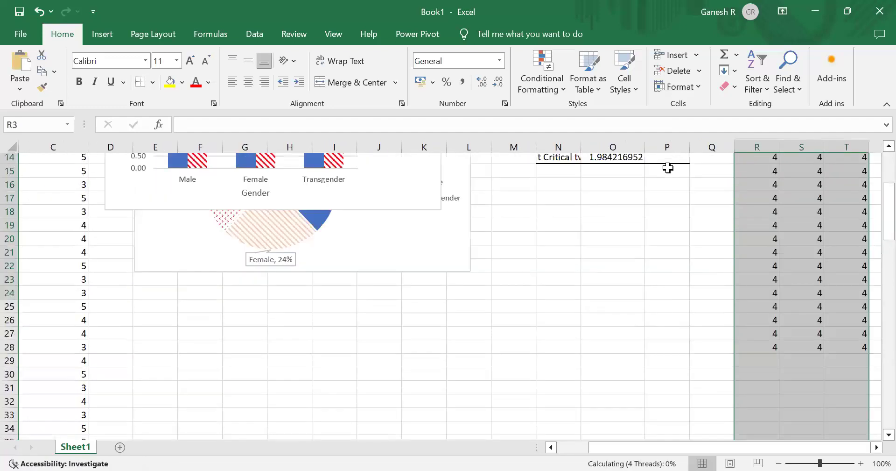
key("Up")
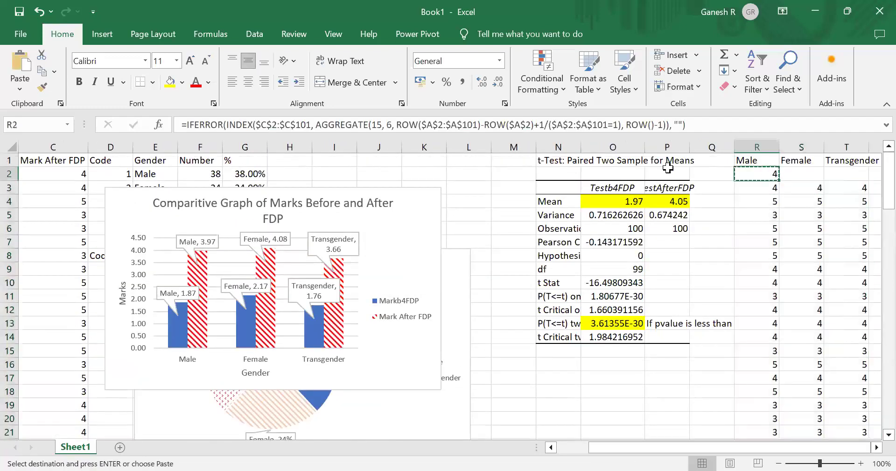
key("Right")
key("Down")
key("shift+Right")
key("ctrl+shift+Down")
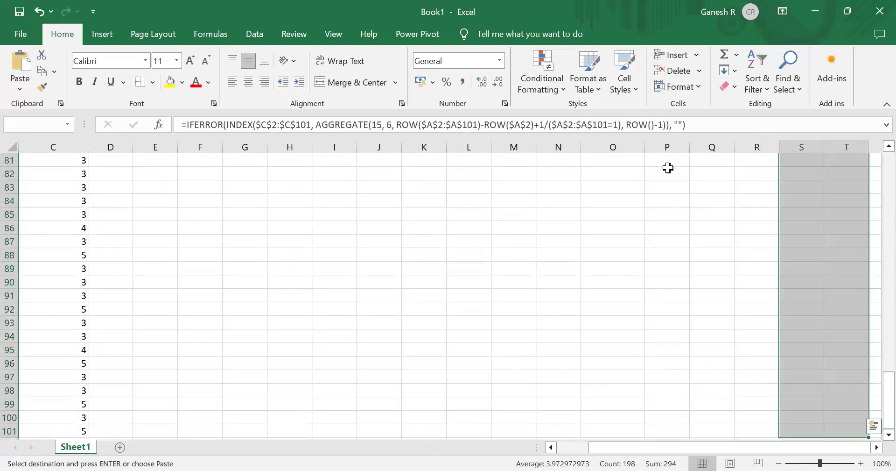
key("Delete")
- Copy the formulas in R2:R101 into the Female and Transgender columns starting at S2
key("Left")
key("Up")
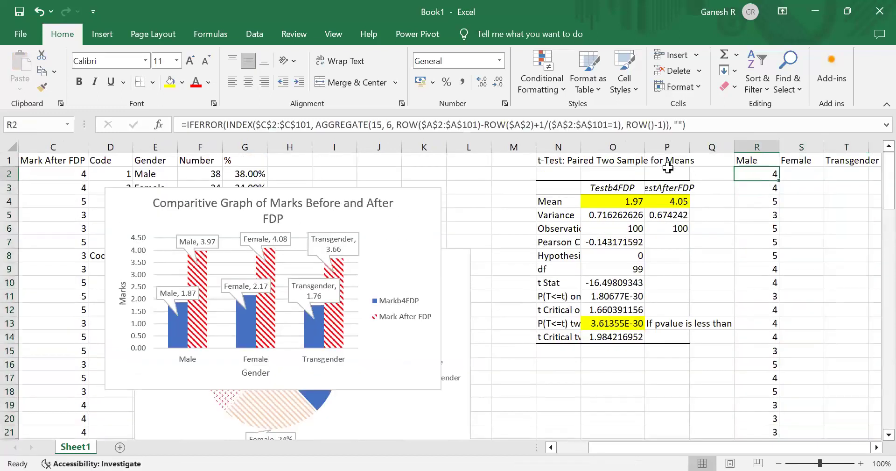
key("ctrl+shift+Down")
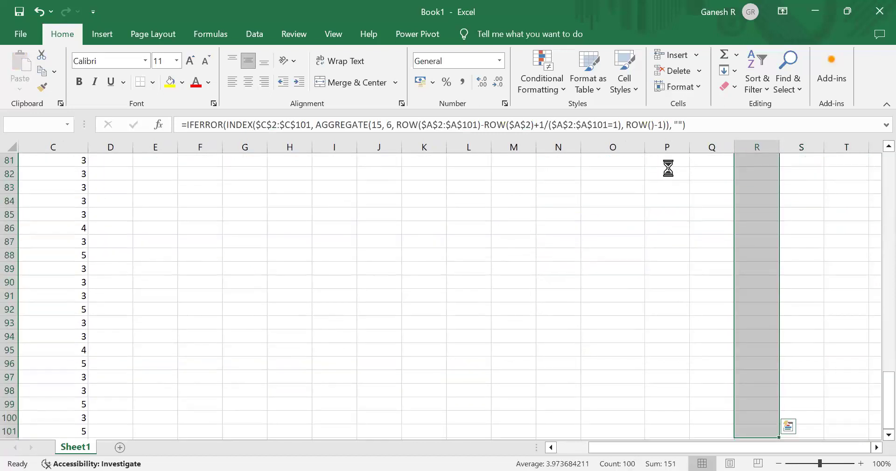
key("ctrl+c")
key("ctrl+Up")
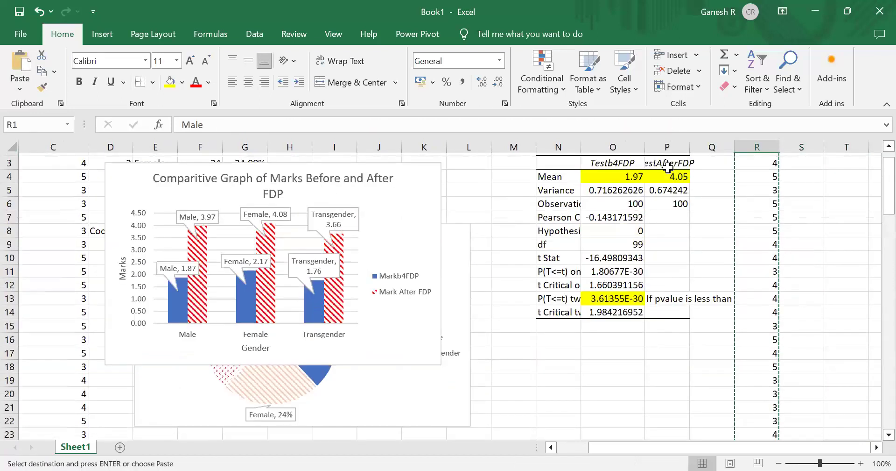
key("Right")
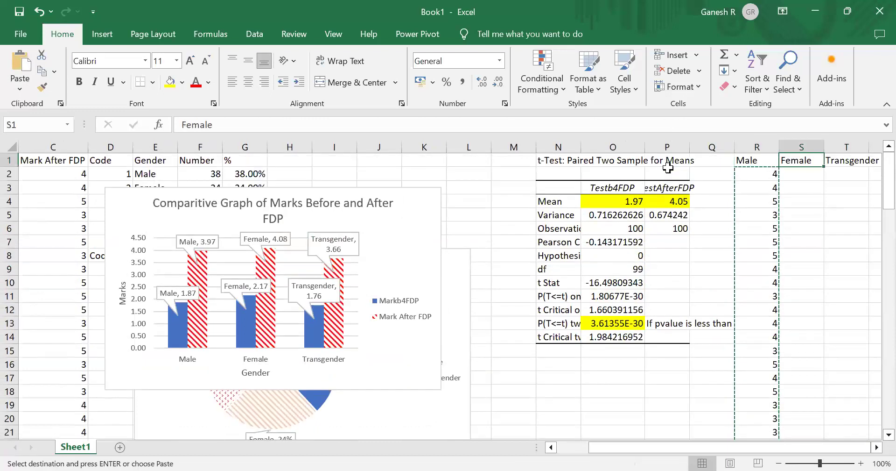
key("Down")
key("shift+Right")
key("ctrl+v")
key("Left")
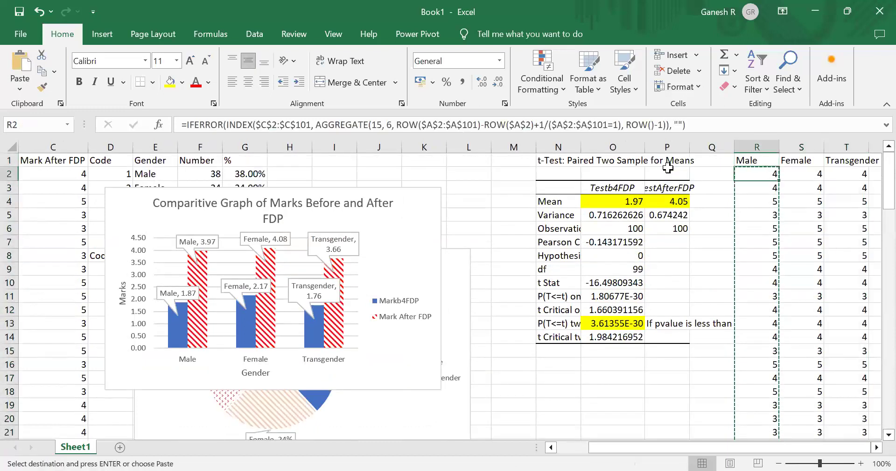
- Scroll through the Male, Female and Transgender columns to check the extracted marks
key("Down")
key("Down")
key("Down")
key("Down")
key("Down")
key("Down")
key("Down")
key("Down")
key("Down")
key("Down")
key("Down")
key("Down")
key("Down")
key("Down")
key("Down")
key("Down")
key("Down")
key("Down")
key("Down")
key("Down")
key("Up")
key("Up")
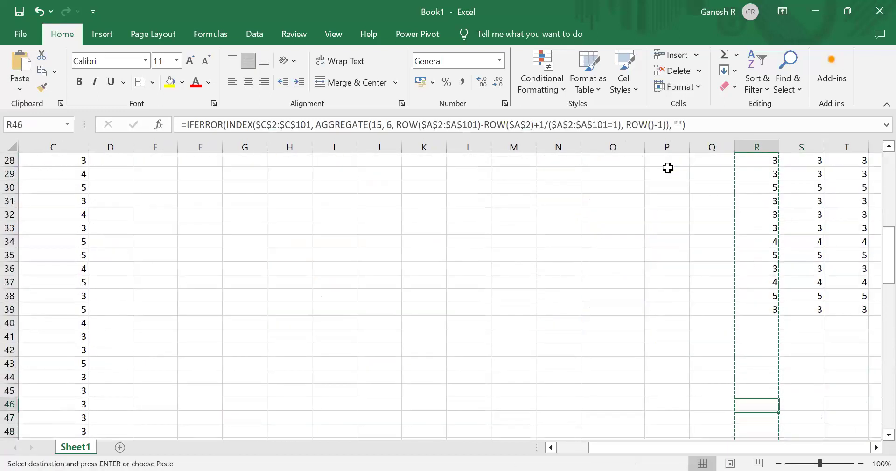
key("Up")
key("Up")
key("Up")
key("Up")
key("Up")
key("Up")
key("Up")
key("Up")
key("Up")
key("Up")
key("Up")
key("Up")
key("Up")
key("Up")
key("Up")
key("Up")
key("Up")
key("Up")
key("Up")
key("Up")
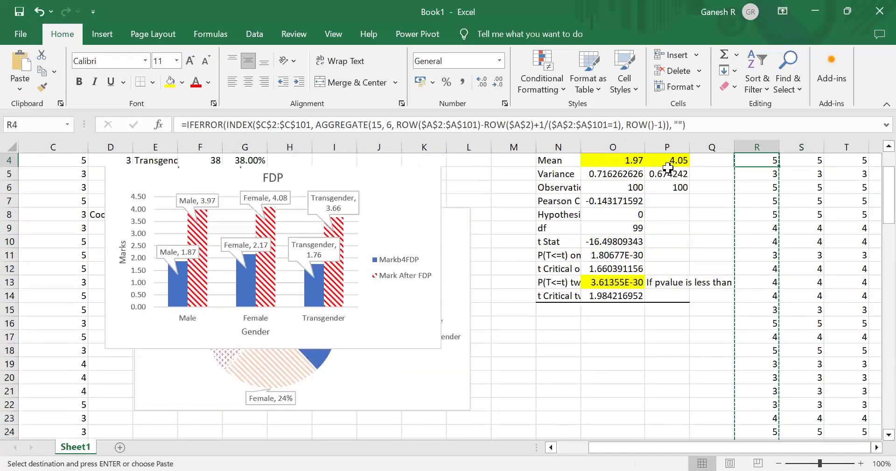
key("Right")
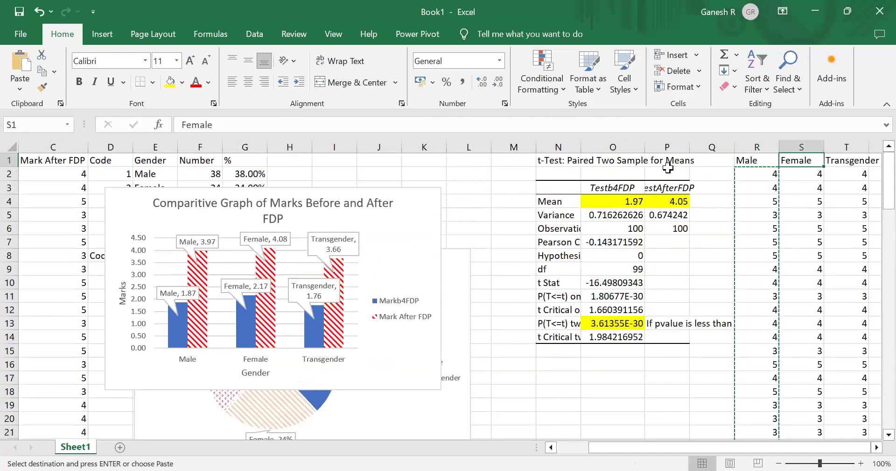
key("Left")
key("Escape")
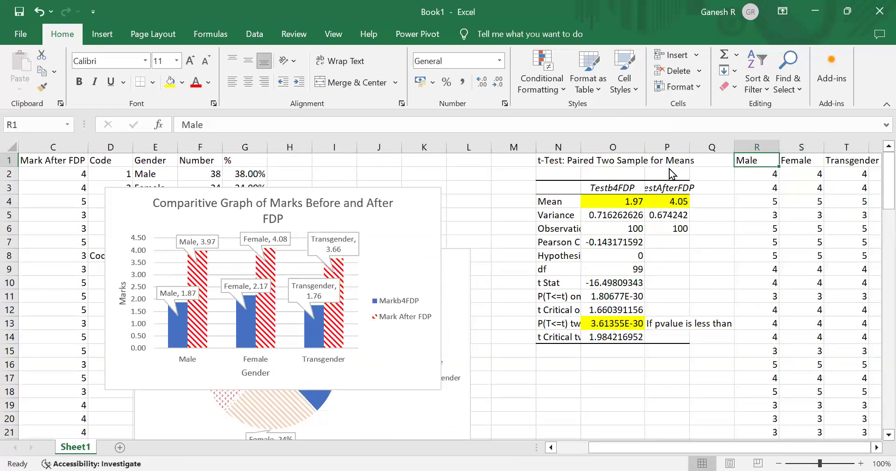
key("alt+Tab")
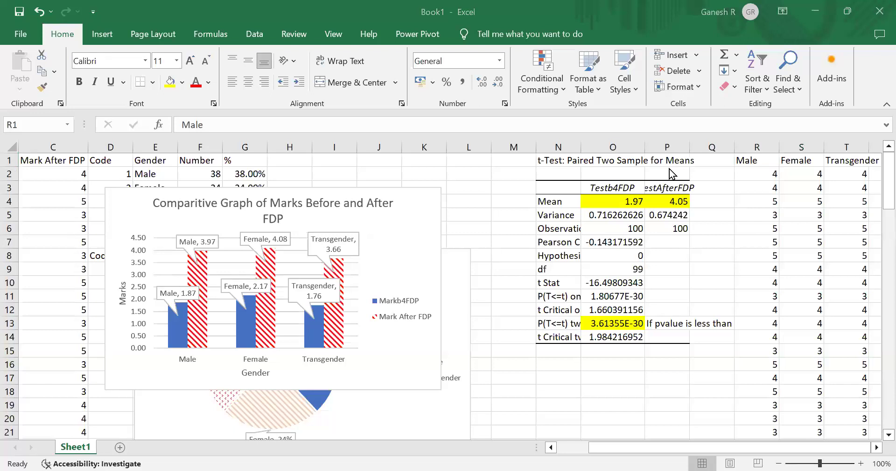
key("alt+Tab")
key("Down")
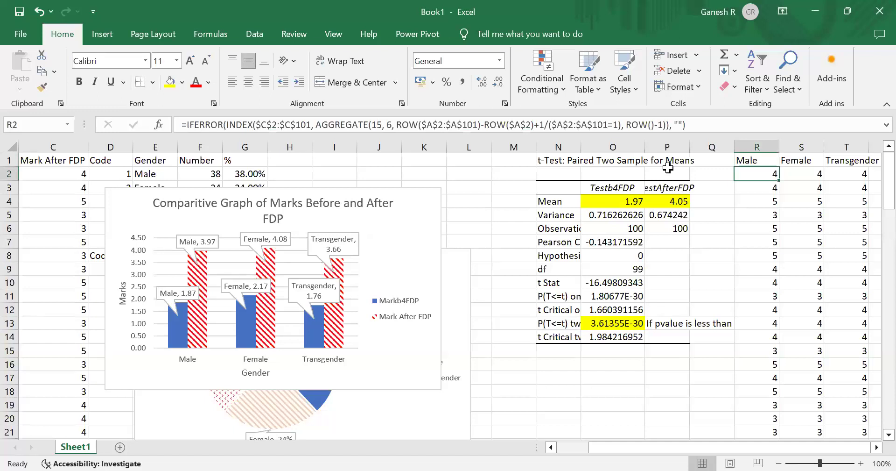
key("ctrl+Left")
key("ctrl+Left")
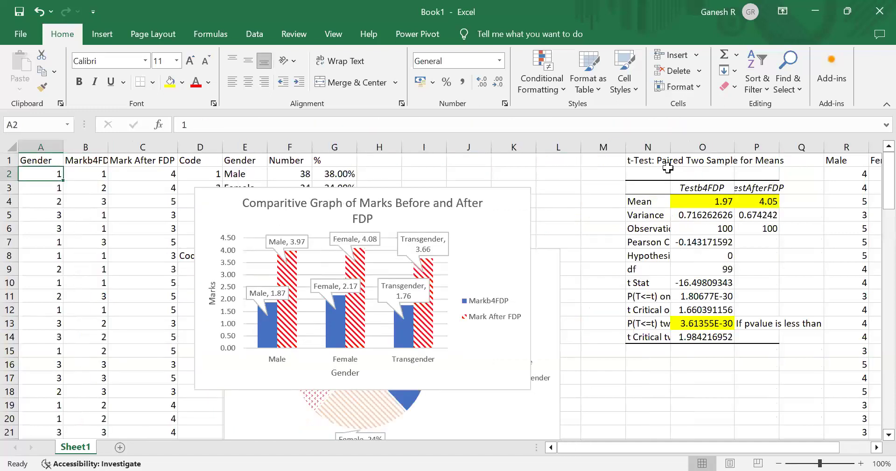
key("Right")
key("Right")
key("Right")
key("Right")
key("Right")
key("Right")
key("Right")
key("Right")
key("Right")
key("Right")
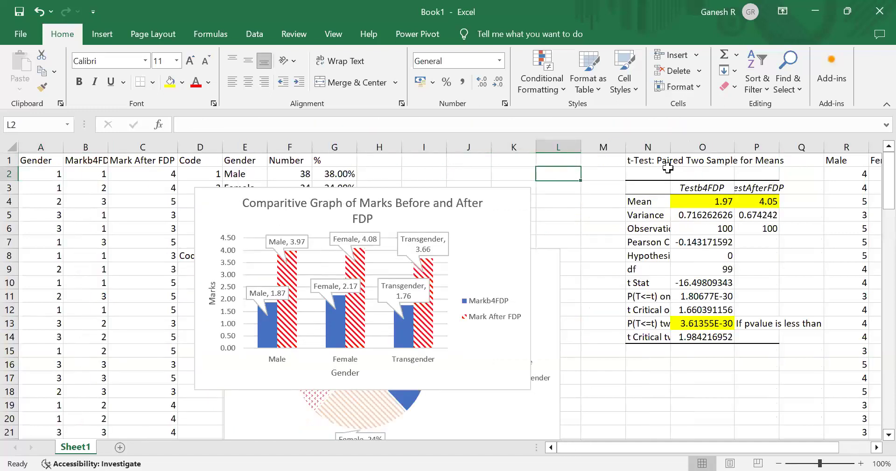
key("Right")
key("Right")
key("Right")
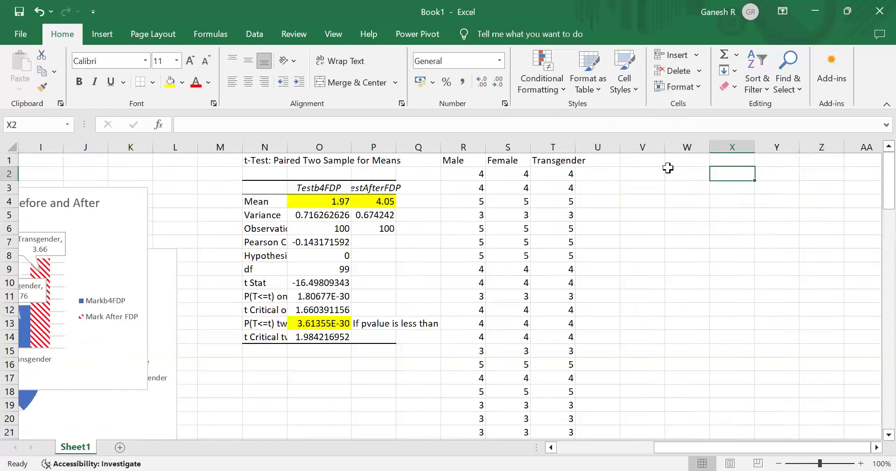
key("Left")
key("Left")
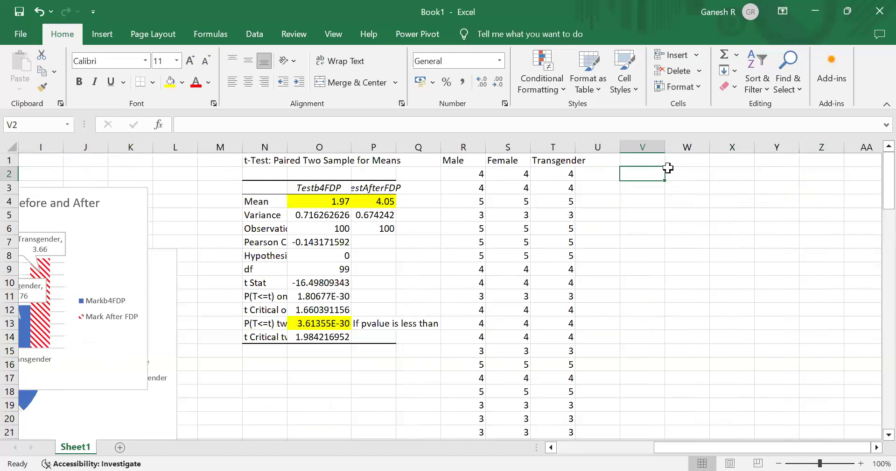
left_click(851, 9)
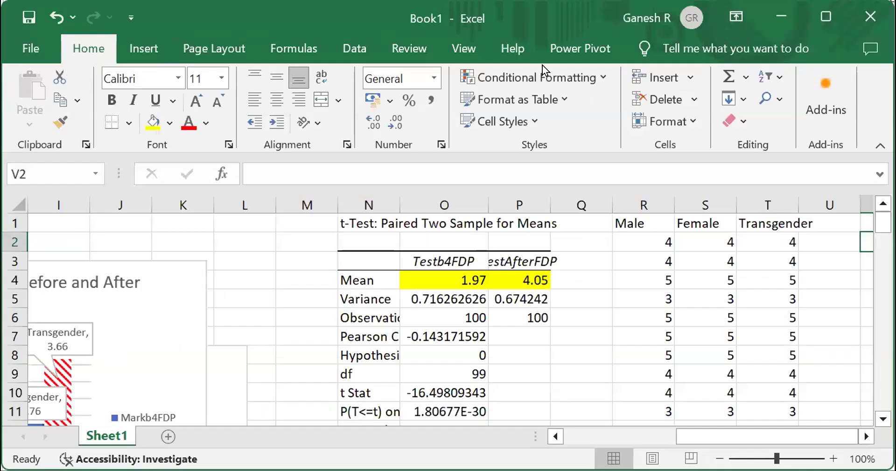
left_click(337, 44)
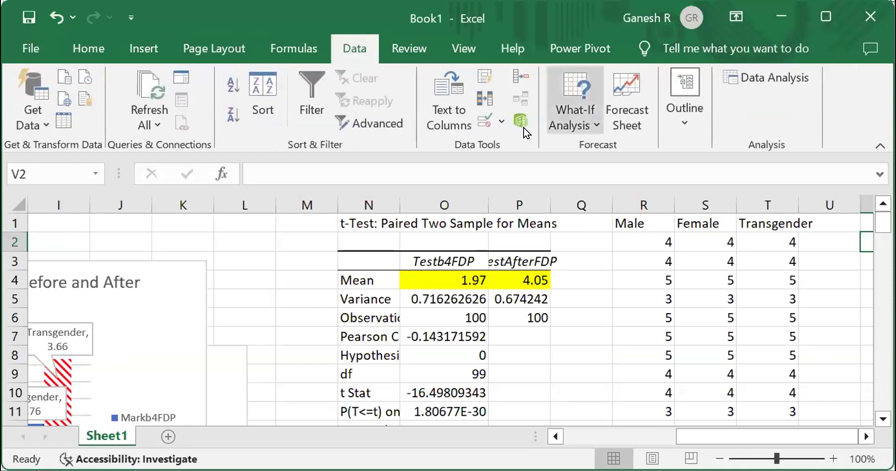
left_click(826, 16)
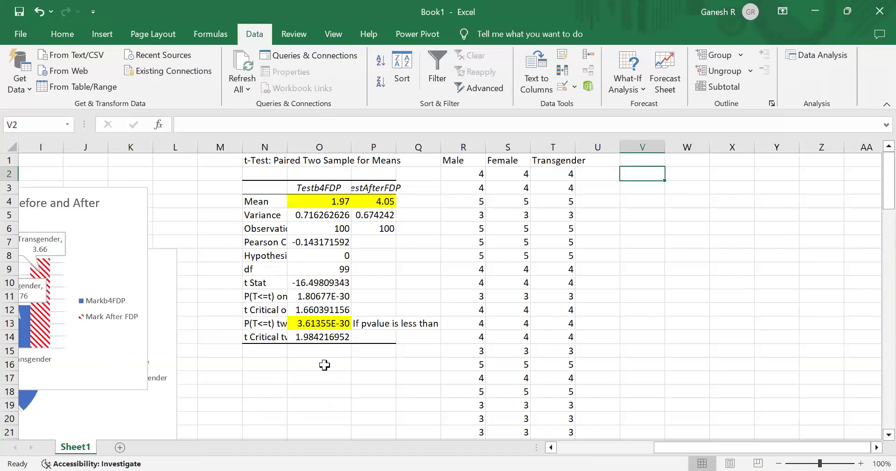
key("alt+Tab")
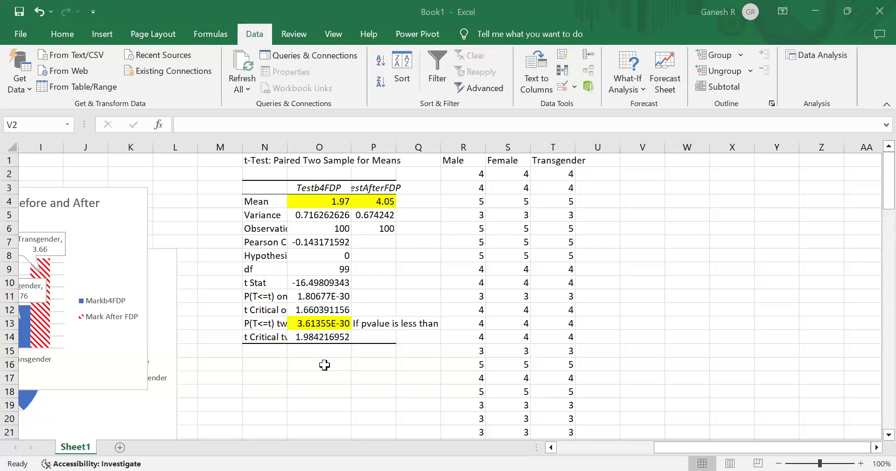
- Add a new sheet and paste the copied Roll No, Name and In Figures marks list into it
key("ctrl+c")
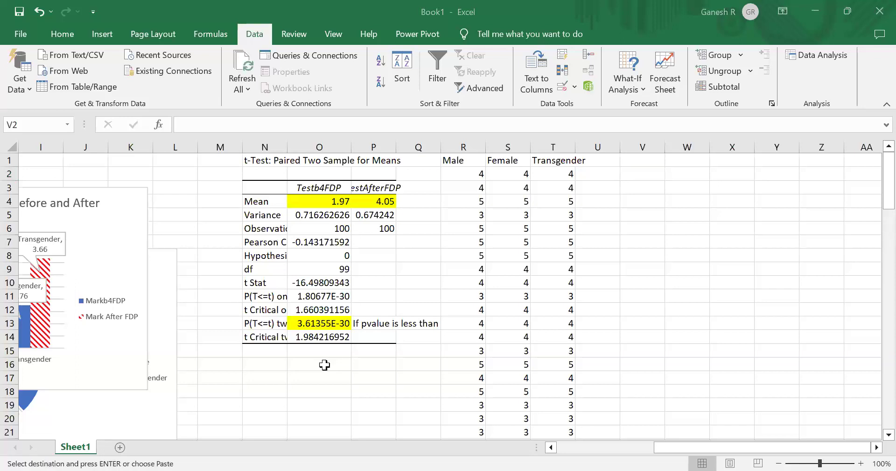
left_click(120, 447)
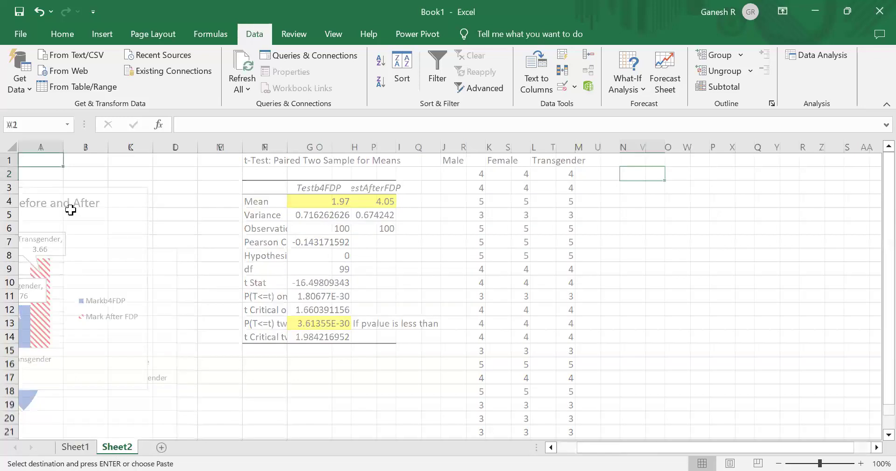
key("ctrl+v")
- Autofit the widths of the Name and In Figures columns
key("Right")
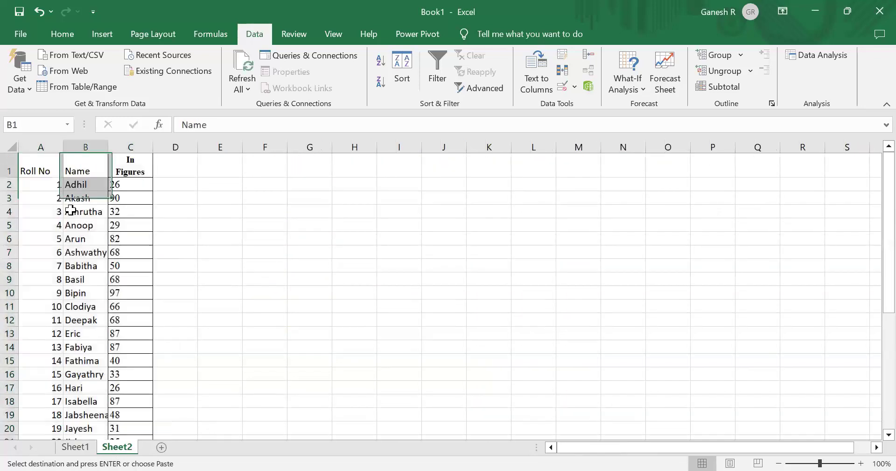
double_click(108, 141)
double_click(162, 140)
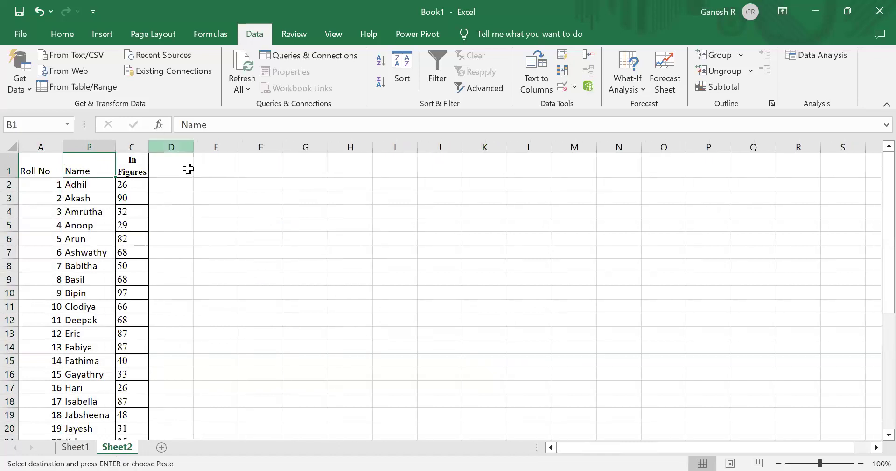
- Paste the In Words heading and the UPPER(TRIM(SUBSTITUTE(...))) number-to-words formula into D1 and D2
left_click(192, 175)
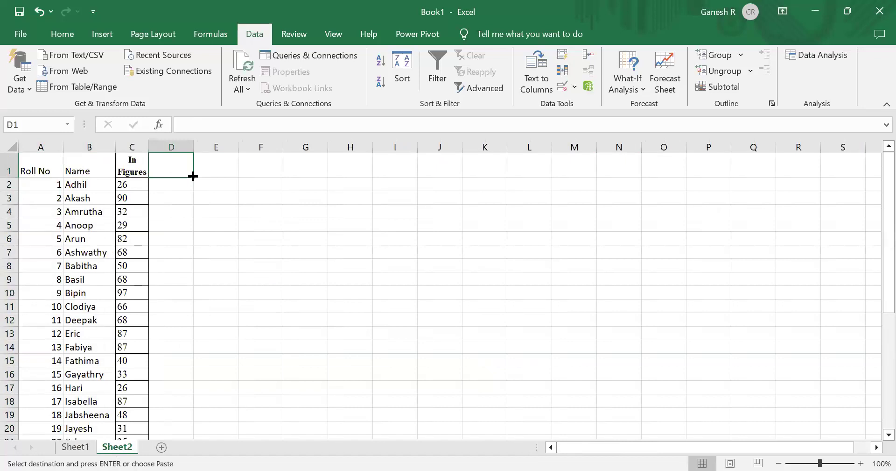
key("alt+Tab")
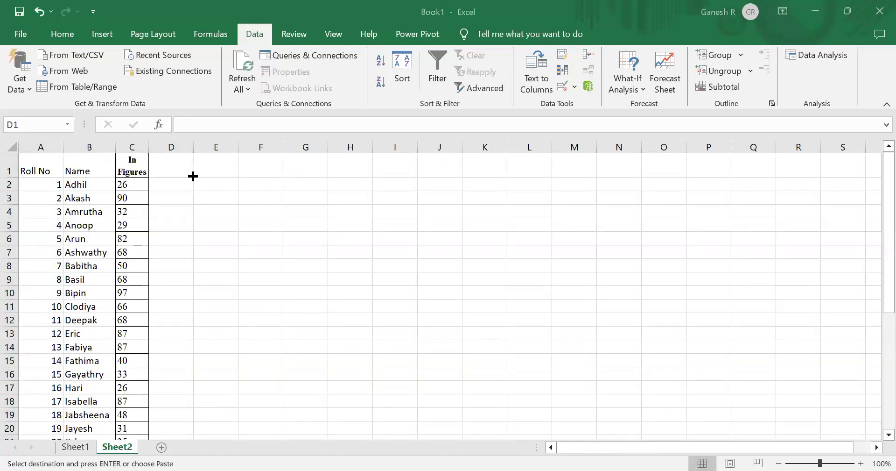
left_click(193, 176)
type("In Words TWO SIX")
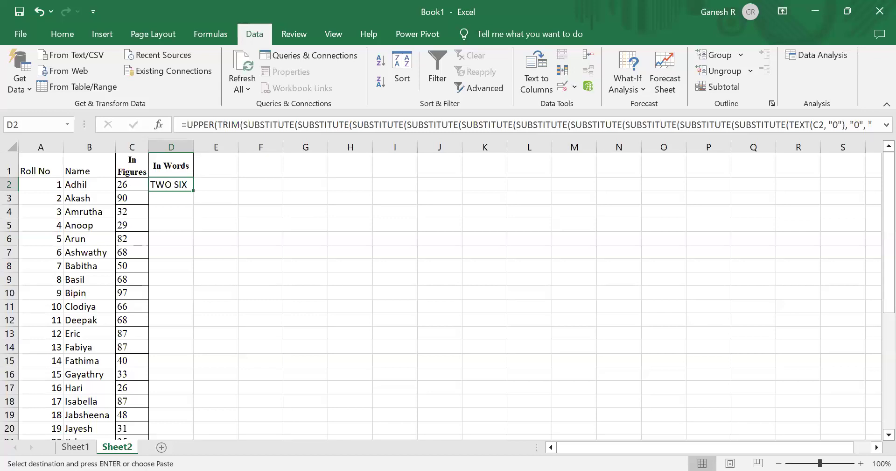
- Switch to the browser, open ChatGPT through an address-bar search for chatgpt, and focus its message box
key("alt+Tab")
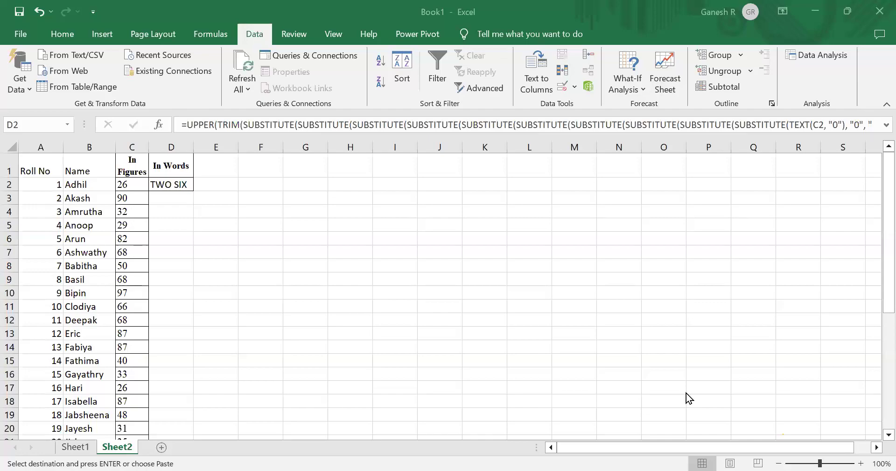
key("alt+Tab")
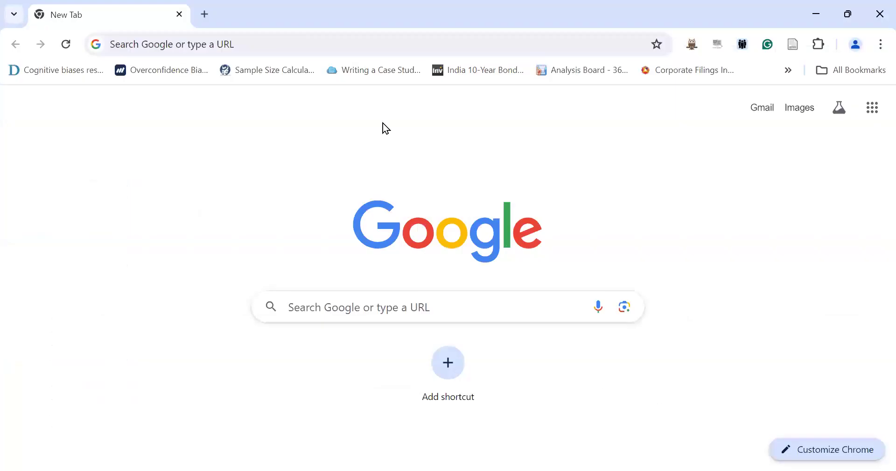
left_click(240, 44)
key("Down")
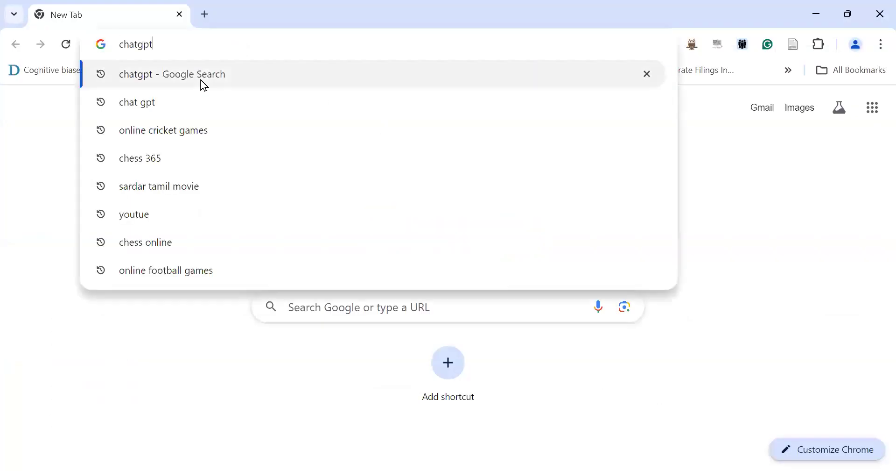
left_click(204, 86)
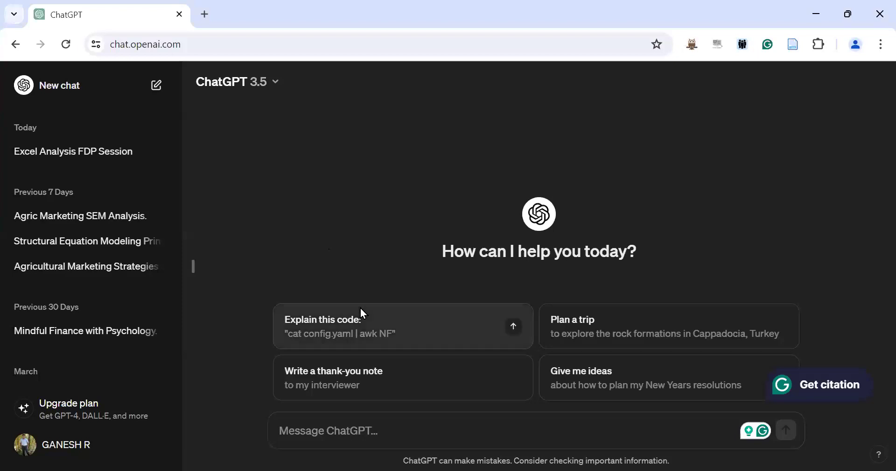
left_click(351, 428)
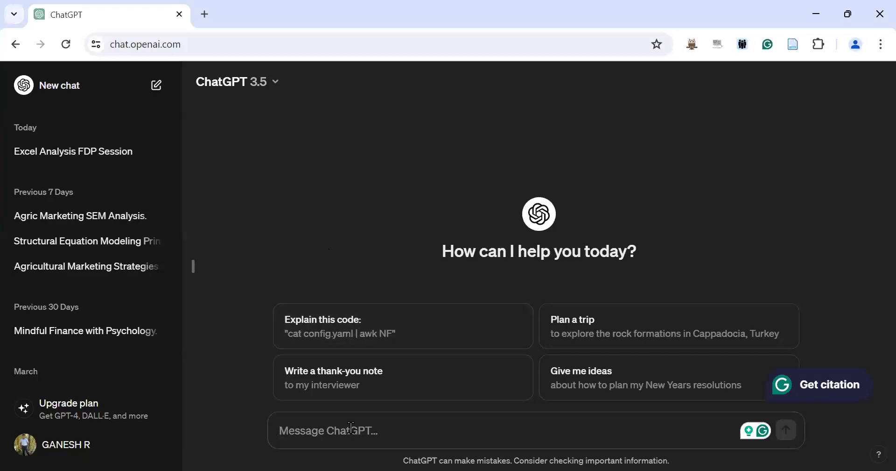
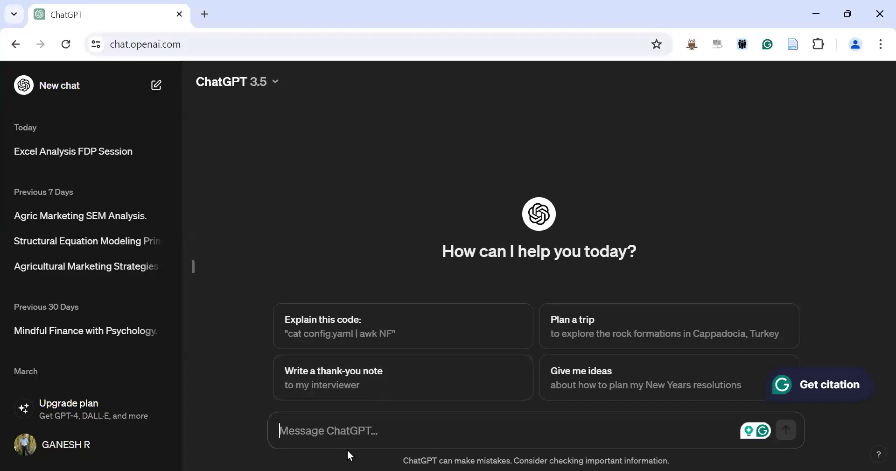
- Ask ChatGPT for an Excel formula that marks each student in column C as pass or fail from marks out of 100
key("alt+Tab")
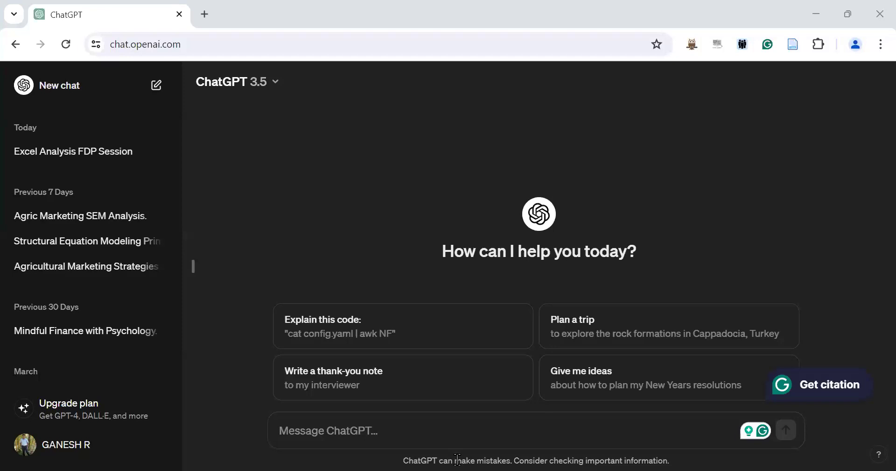
left_click(303, 414)
type("I")
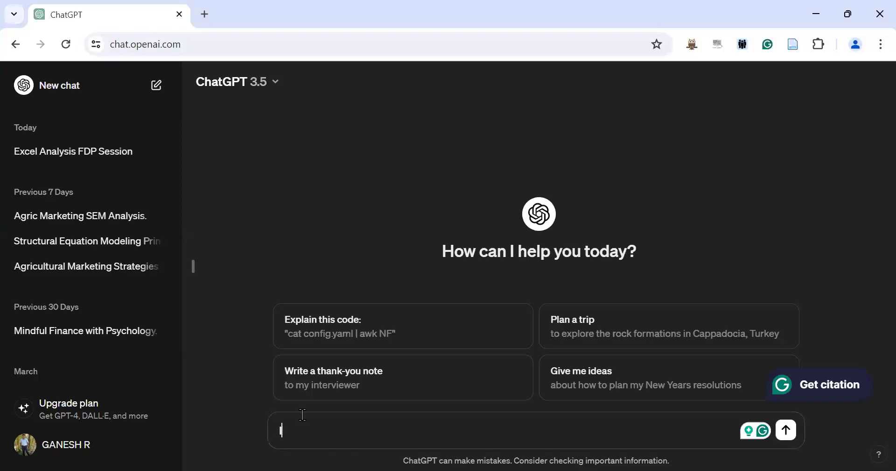
type(" will")
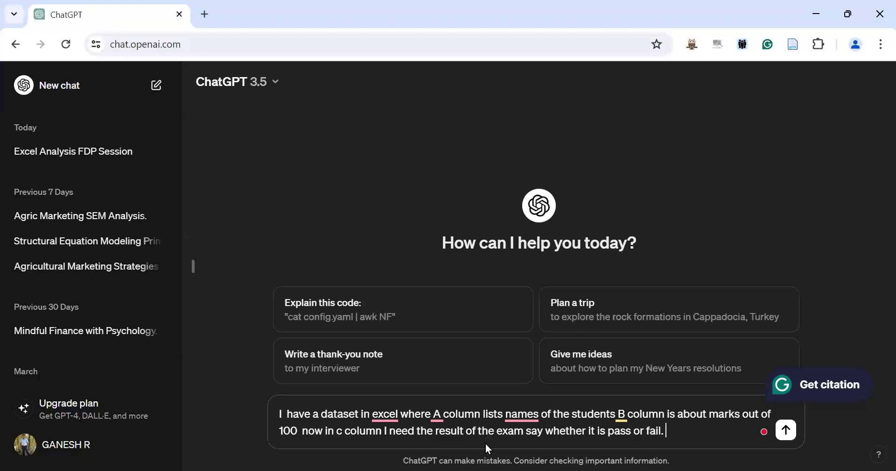
key("Return")
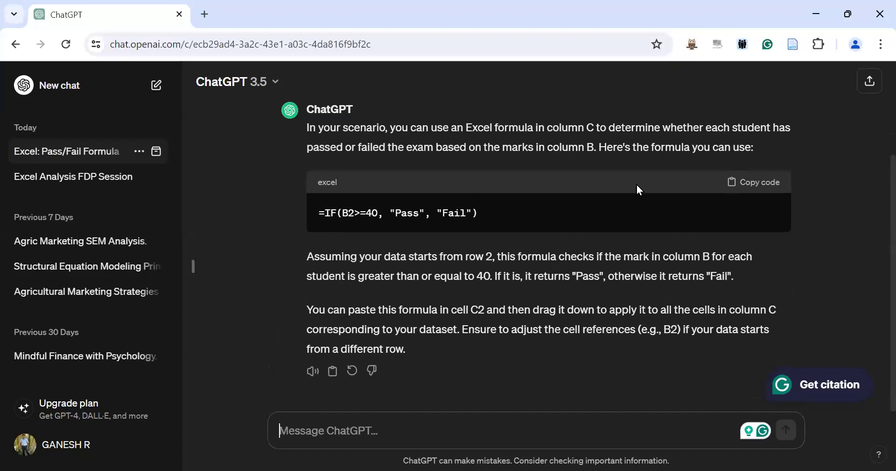
- Copy the suggested =IF(B2>=40, "Pass", "Fail") formula and return to the workbook
left_click(748, 184)
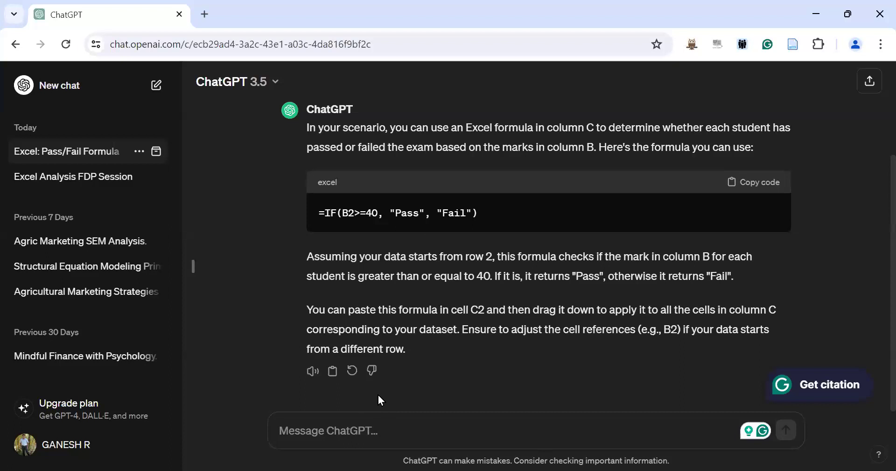
key("alt+Tab")
left_click(355, 417)
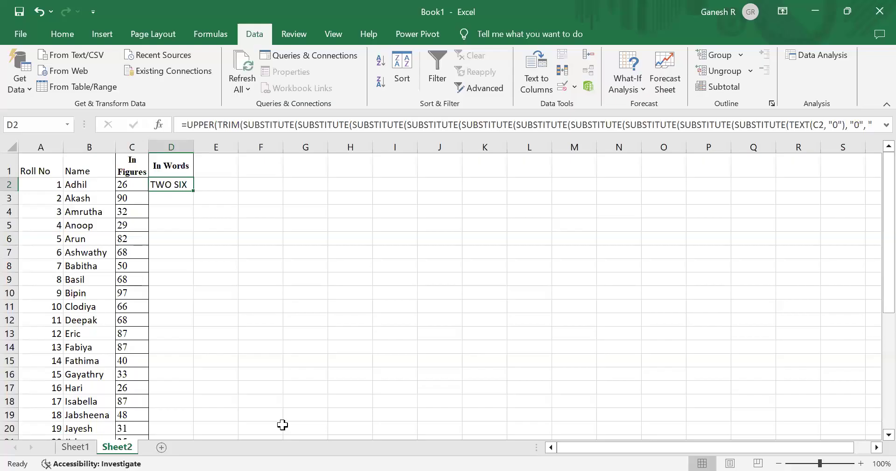
- On Sheet1, enter =CORREL(B2:B101,C2:C101) in J1 to correlate marks before and after the FDP
left_click(76, 447)
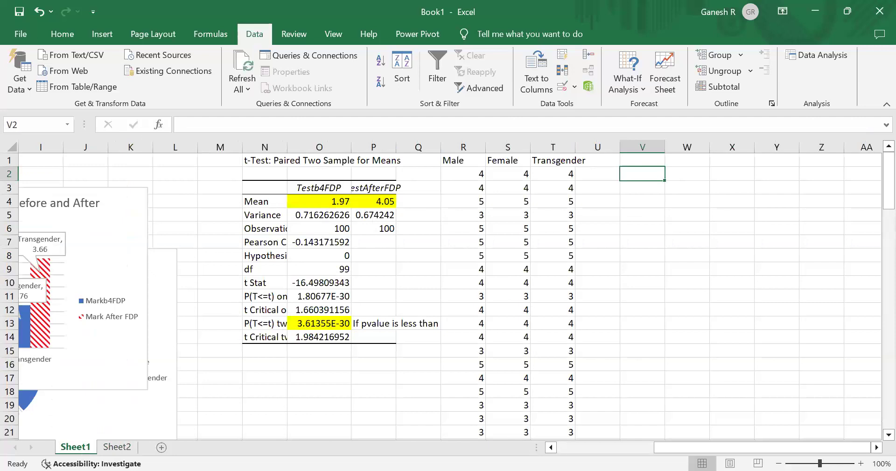
left_click(682, 199)
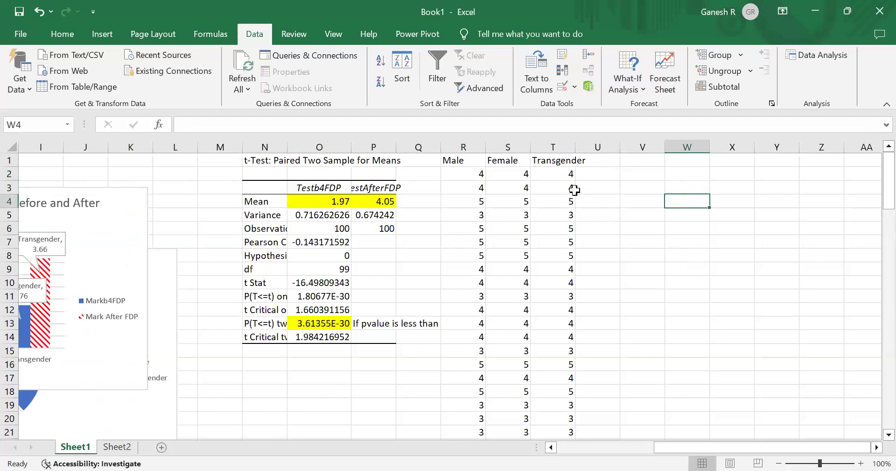
left_click(596, 177)
left_click(675, 174)
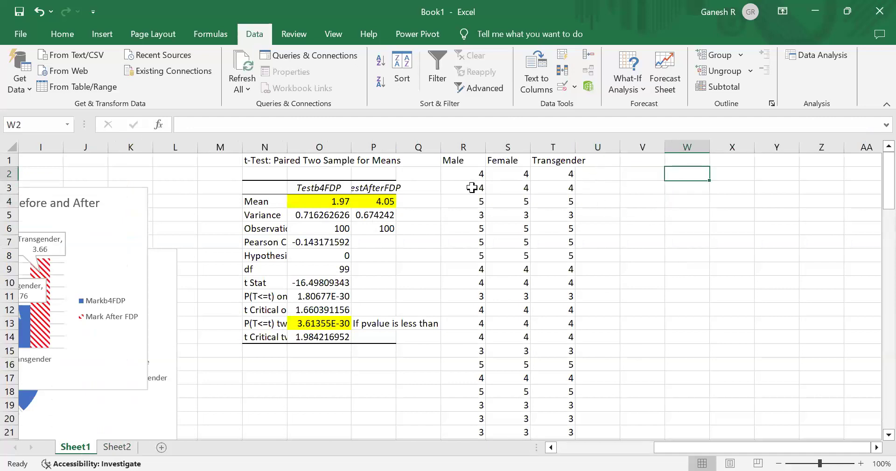
left_click(599, 174)
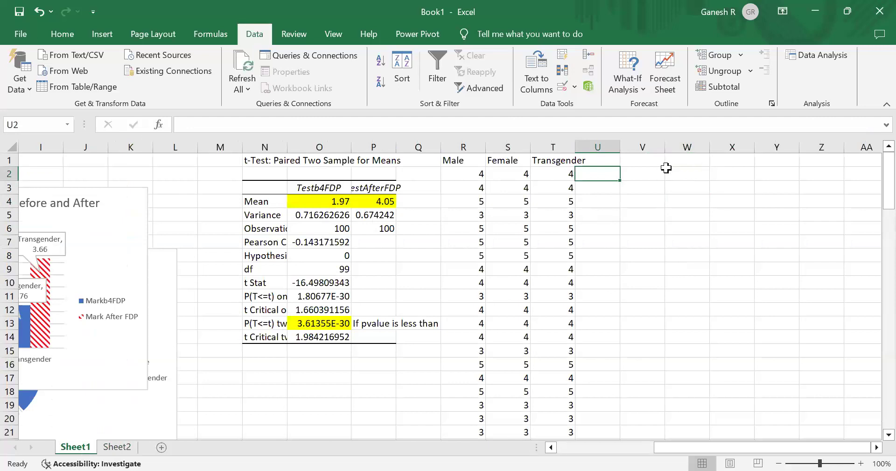
left_click(667, 171)
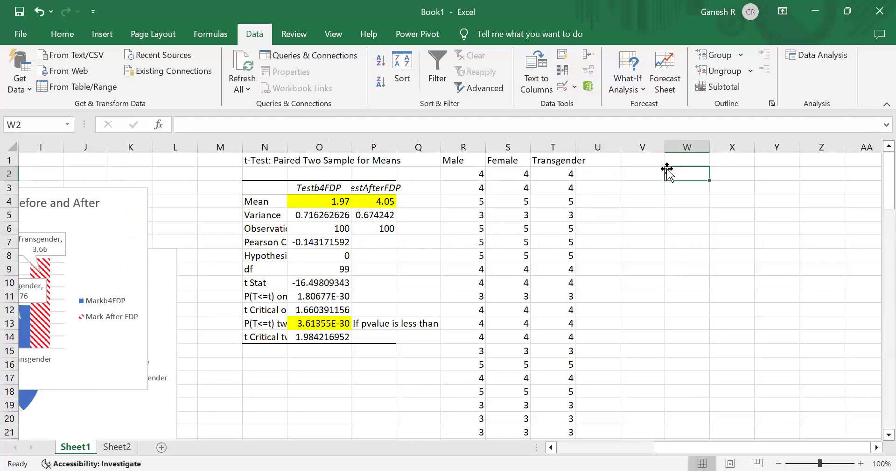
key("Up")
key("Left")
key("Left")
key("Left")
key("Left")
key("Left")
key("Left")
key("Left")
key("Left")
key("Left")
key("Left")
key("Left")
key("Left")
key("Left")
key("Left")
key("Left")
key("Left")
key("Left")
key("Left")
key("Left")
key("Left")
key("Left")
key("Left")
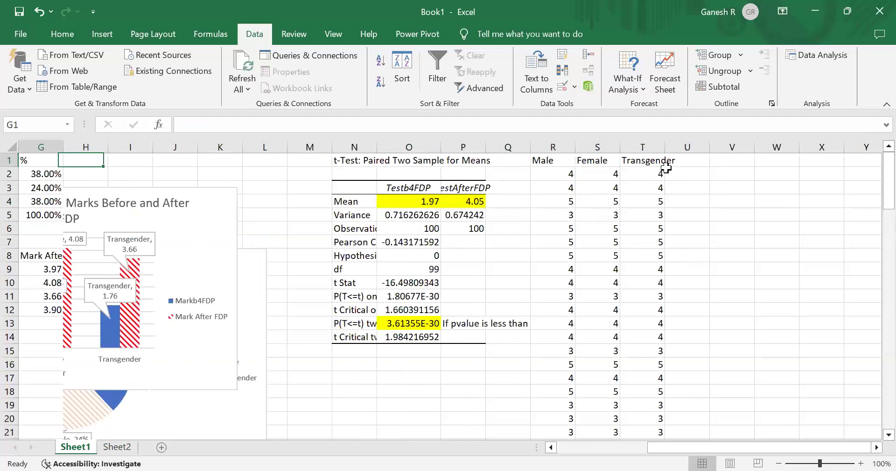
key("Right")
key("Right")
key("Right")
key("Right")
key("Right")
key("Right")
key("Right")
key("Right")
key("Right")
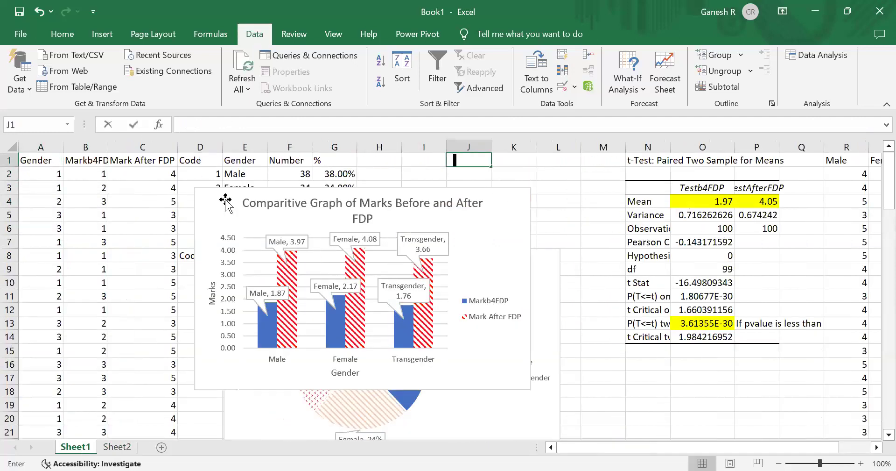
type("=")
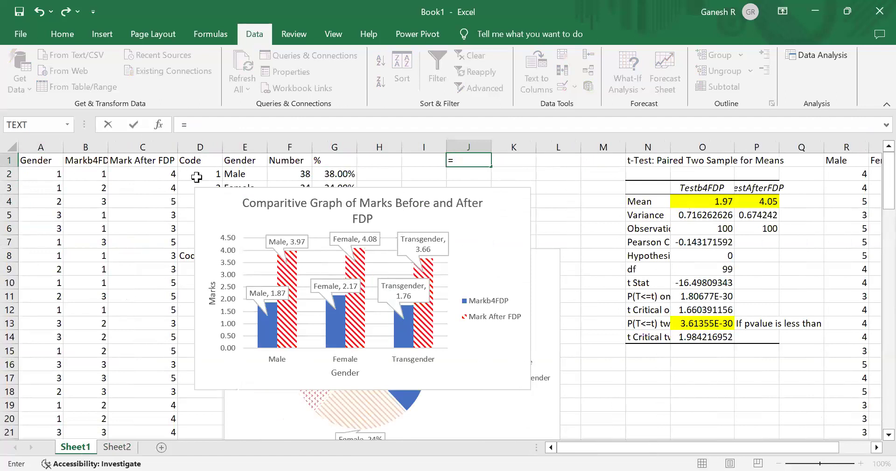
type("c")
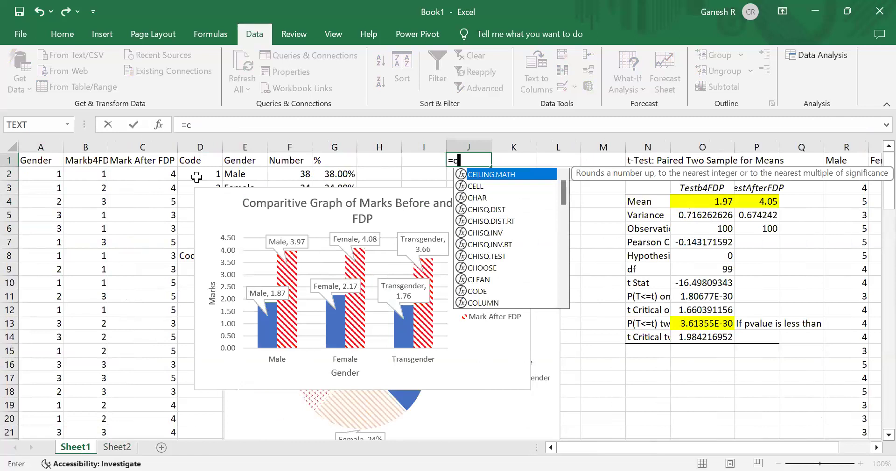
type("orrel(")
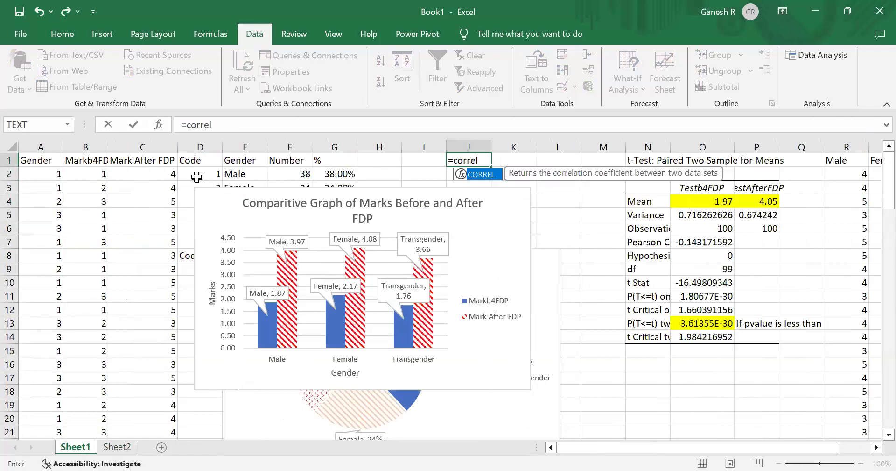
left_click(84, 174)
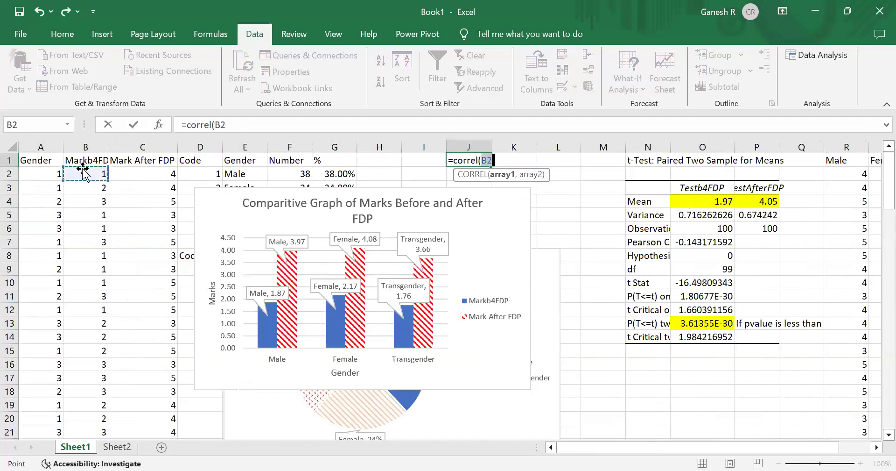
key("ctrl+shift+Down")
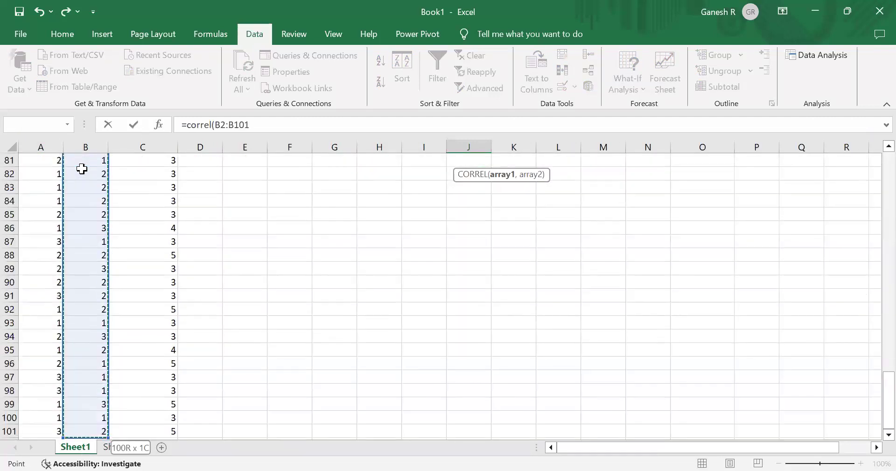
type(",")
left_click(147, 187)
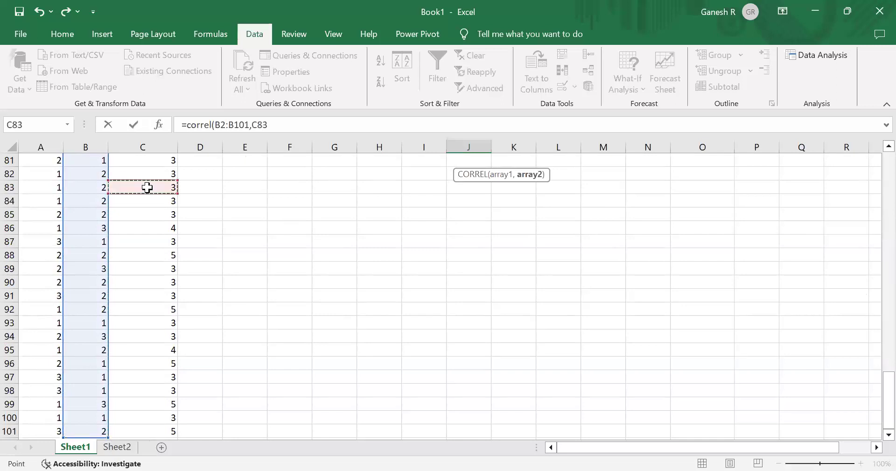
key("ctrl+Up")
key("Down")
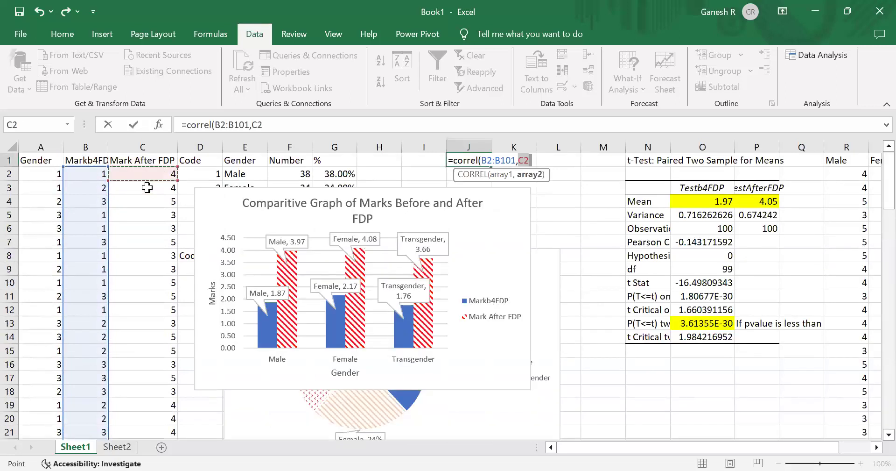
key("ctrl+shift+Down")
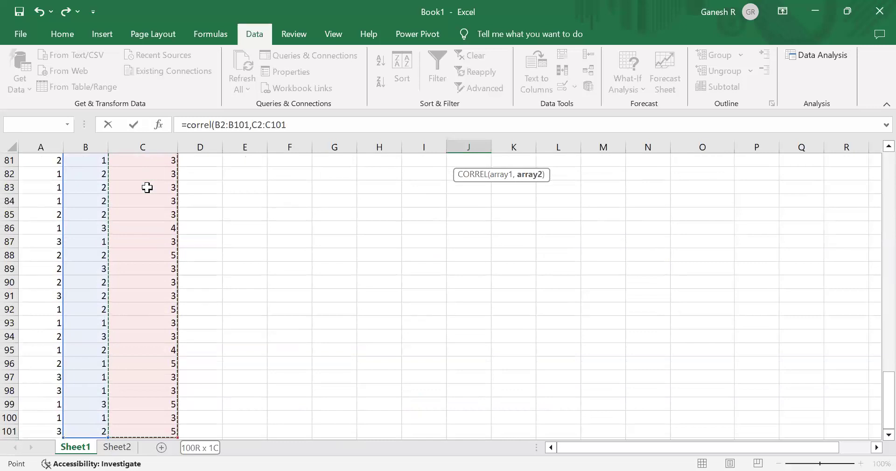
key("Return")
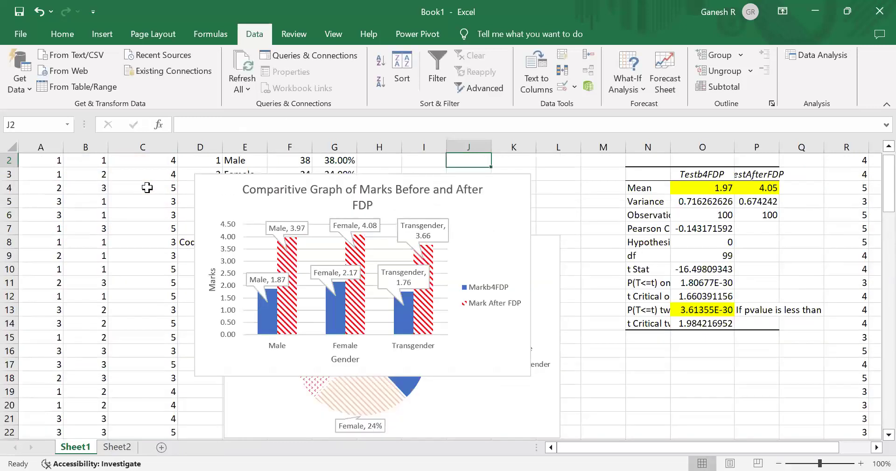
- Select K1 and open the Regression tool from Data Analysis
key("Up")
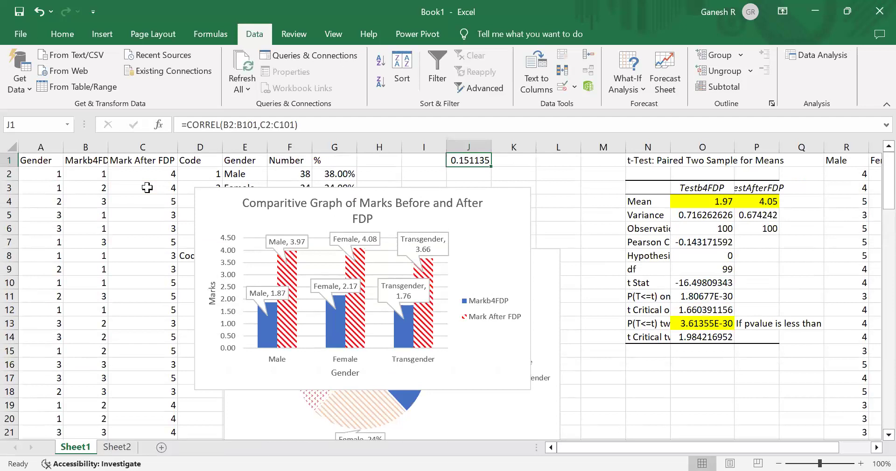
key("Right")
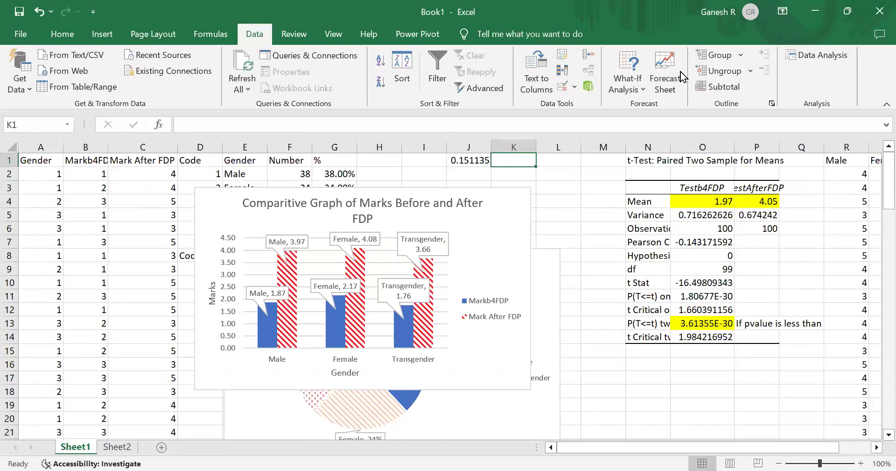
left_click(805, 55)
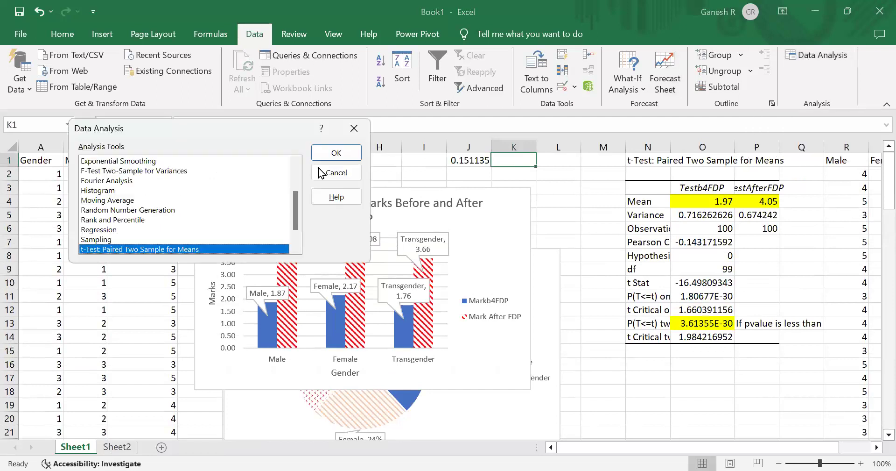
left_click(131, 201)
key("Down")
key("Down")
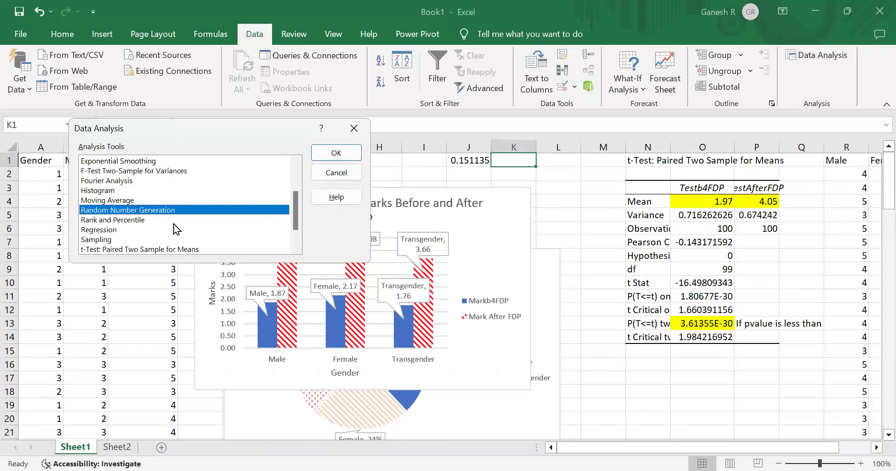
left_click(102, 231)
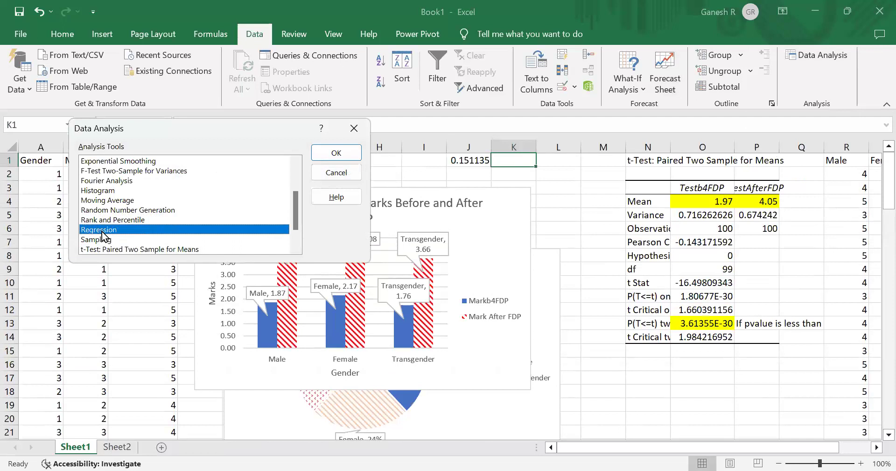
left_click(336, 152)
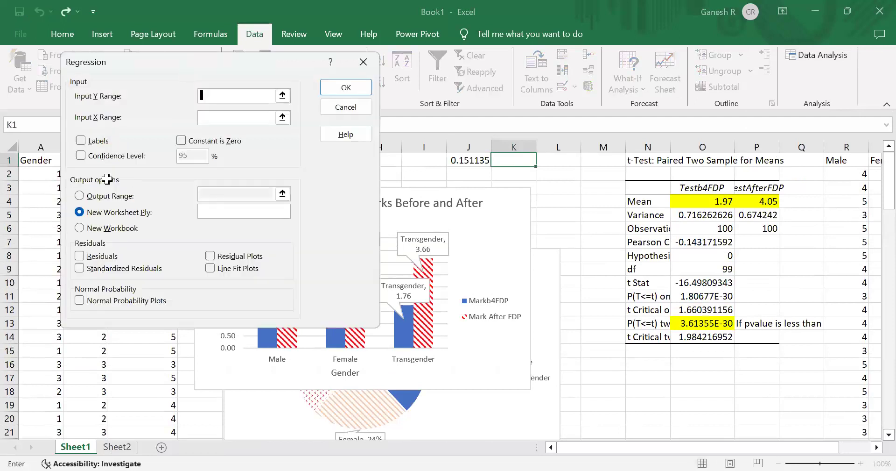
- Set the regression Input Y Range to $B$1:$B$101 and Input X Range to $C$1:$C$101
left_click(86, 172)
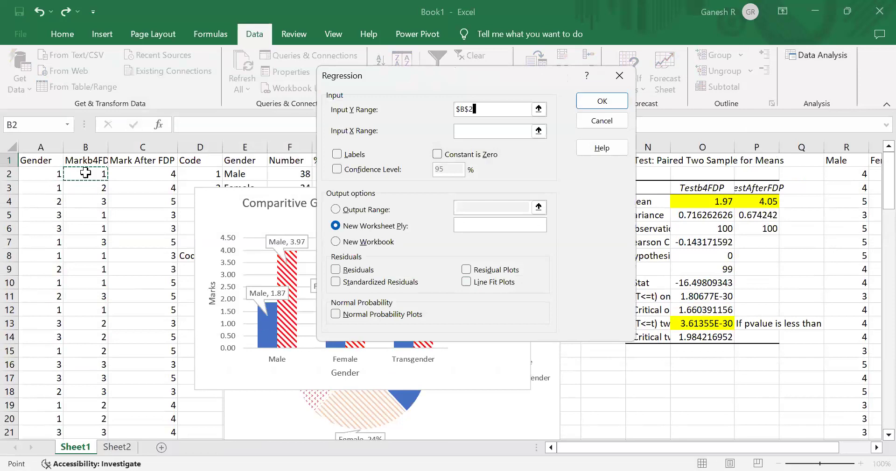
key("ctrl+shift+Down")
left_click(105, 185)
key("ctrl+Down")
key("ctrl+Up")
key("shift+Down")
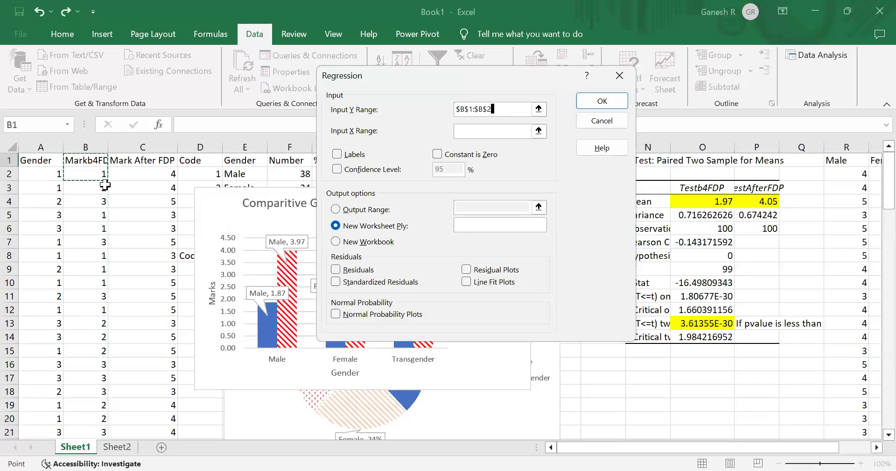
key("ctrl+shift+Down")
left_click(498, 132)
left_click(175, 189)
key("BackSpace")
key("BackSpace")
type("101")
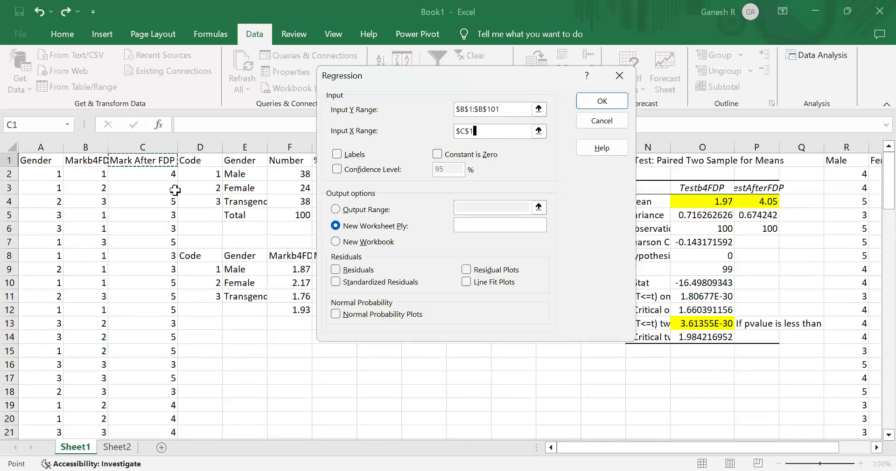
key("ctrl+shift+Down")
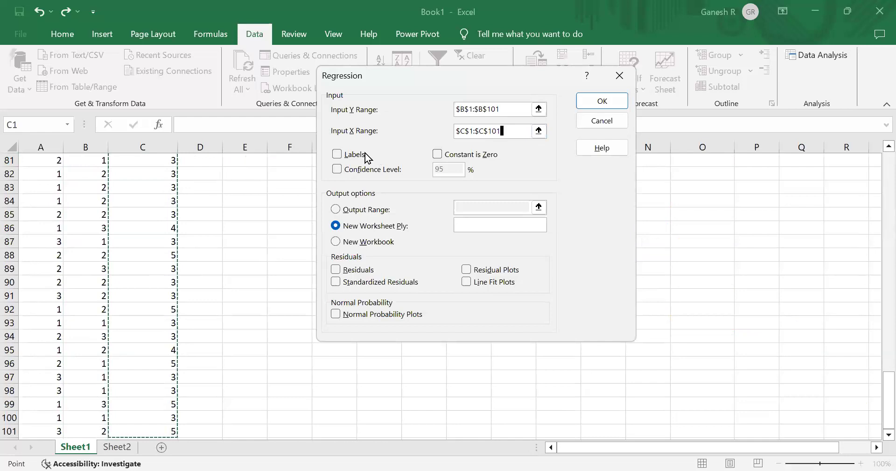
- Run the regression with Labels and Residuals checked, sending output to cell E81 on the sheet
left_click(339, 155)
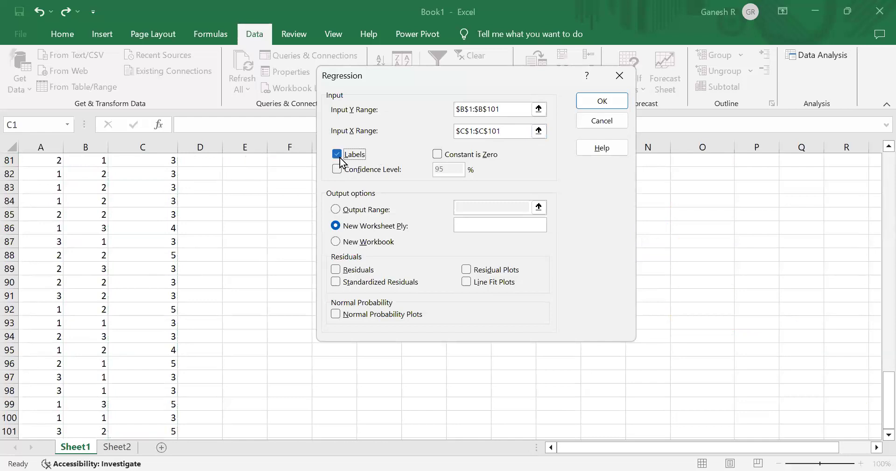
left_click(344, 208)
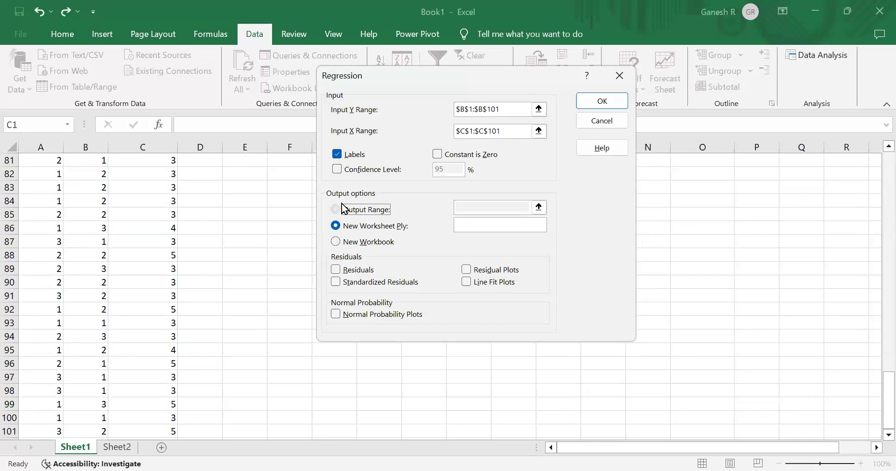
left_click(333, 265)
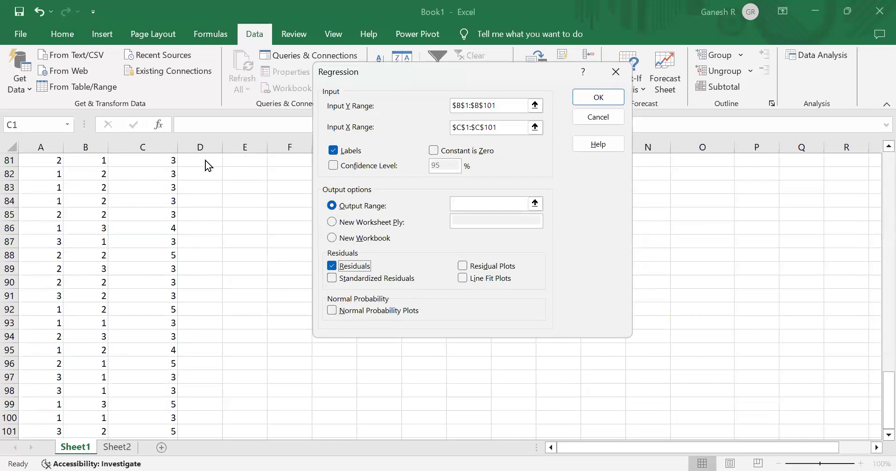
left_click(471, 201)
left_click(237, 171)
left_click(242, 164)
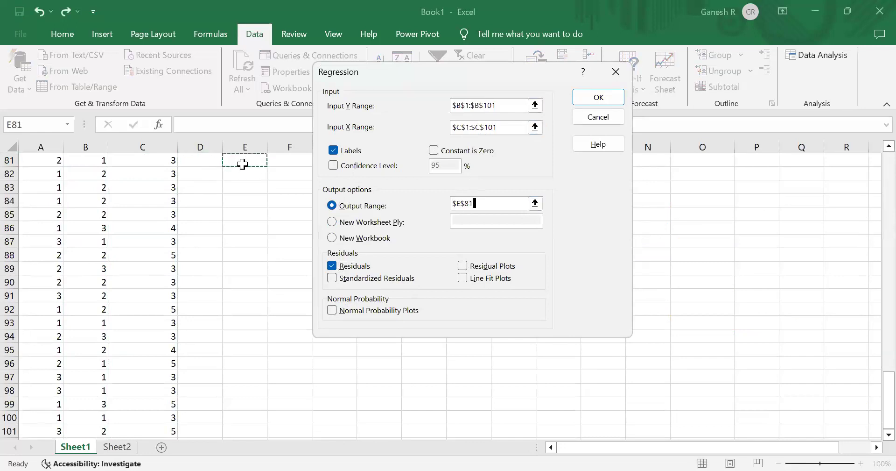
left_click(599, 99)
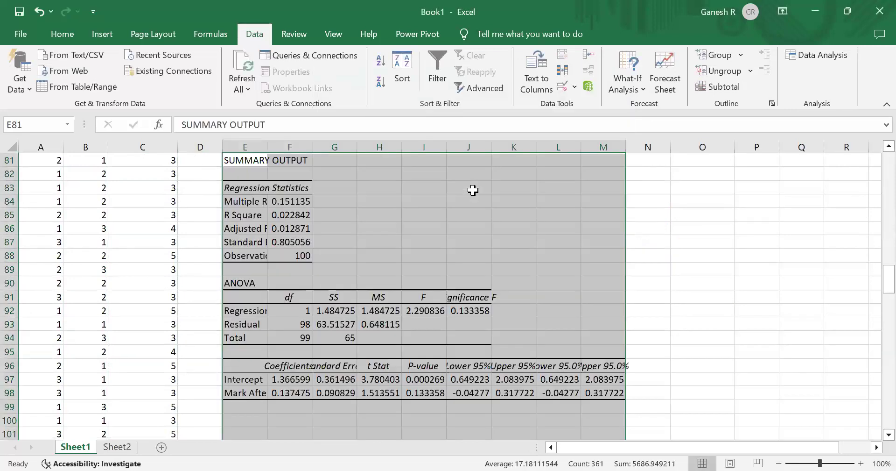
left_click(473, 189)
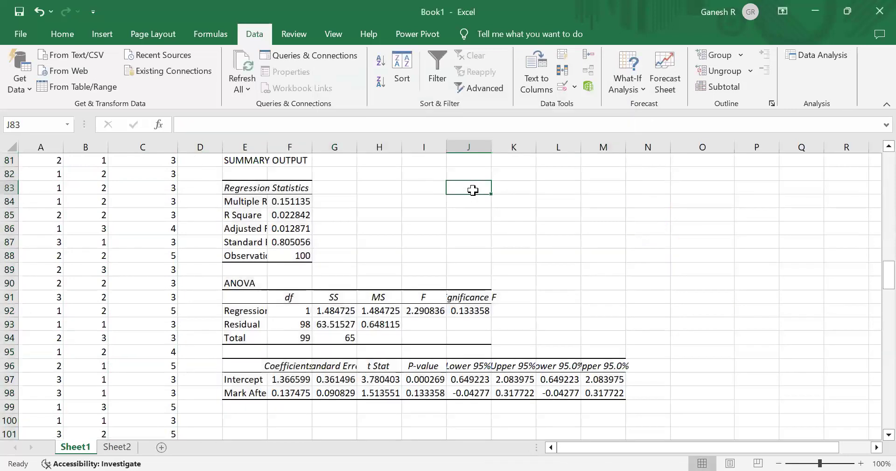
- Autofit column E so the regression output labels are fully readable
key("Down")
key("Down")
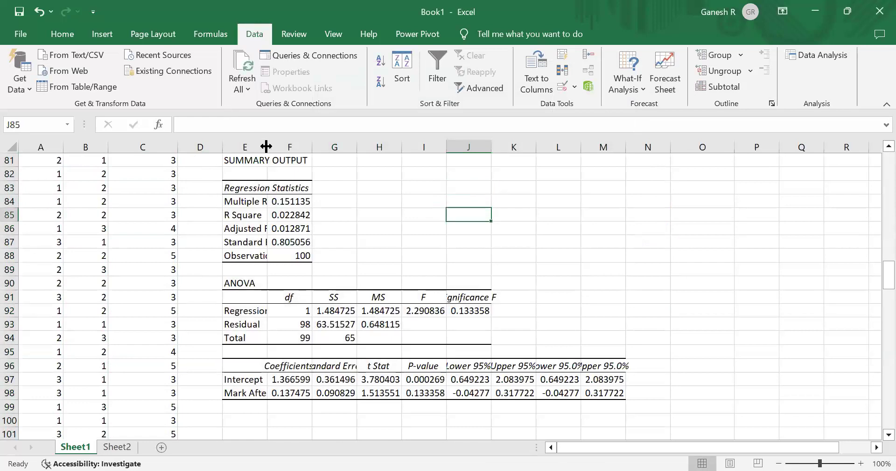
double_click(266, 147)
- Highlight the R Square value in F85 with a yellow fill
left_click(341, 213)
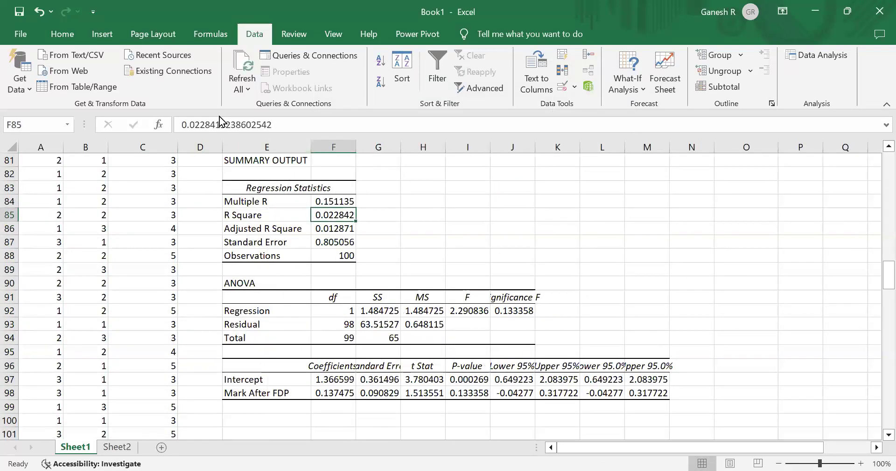
left_click(20, 33)
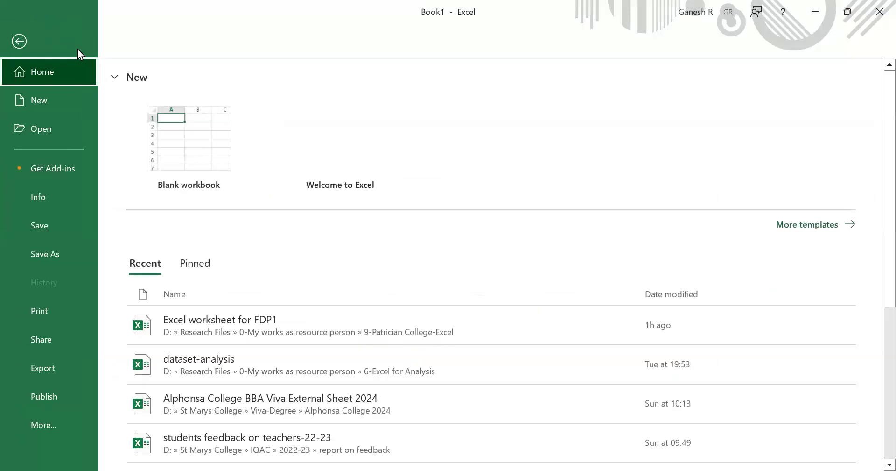
left_click(28, 41)
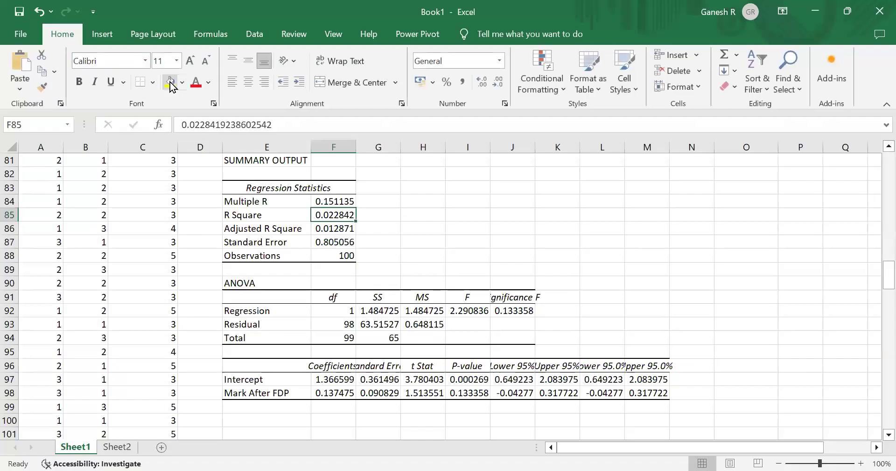
left_click(170, 83)
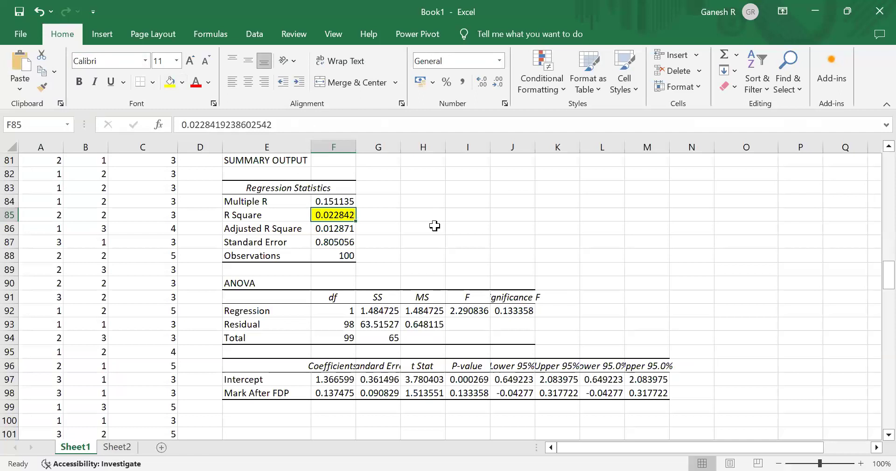
- Examine the regression statistics, ANOVA table and coefficients cell by cell
key("Down")
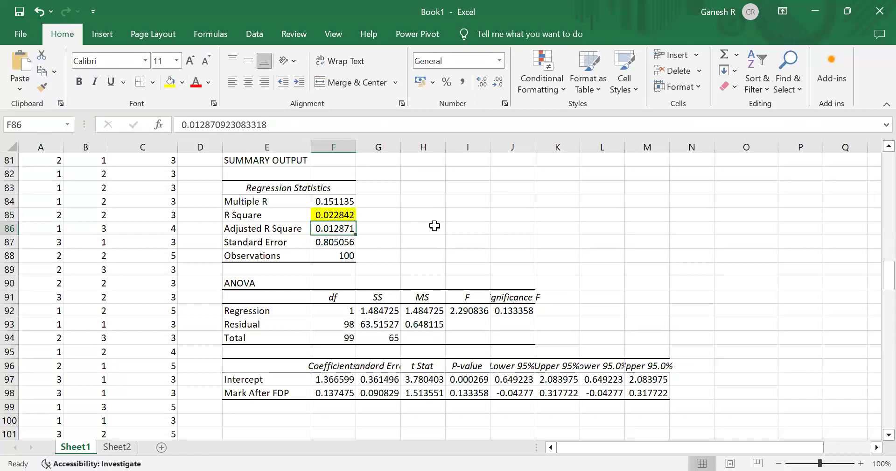
key("Down")
key("Down")
key("Down")
key("Down")
key("Down")
key("Down")
key("Down")
key("Down")
key("Down")
key("Down")
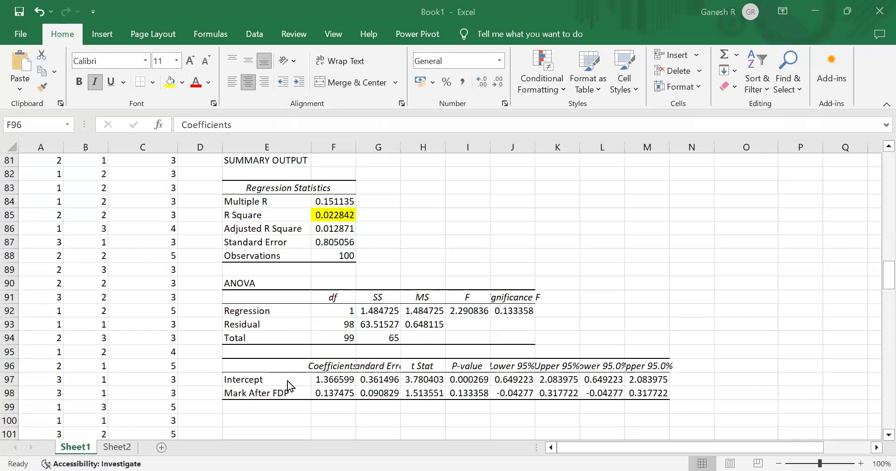
left_click(320, 277)
key("Up")
key("Up")
key("Up")
key("Up")
key("Up")
key("Up")
key("Up")
key("Up")
key("Up")
key("Up")
key("Up")
key("Up")
key("Up")
key("Up")
left_click(320, 276)
key("Down")
key("Down")
key("Down")
key("Down")
key("Down")
key("Down")
key("Down")
key("Down")
key("Down")
key("Down")
key("Down")
key("Down")
key("Down")
key("Down")
key("Down")
key("Down")
key("Down")
key("Down")
key("Down")
key("Down")
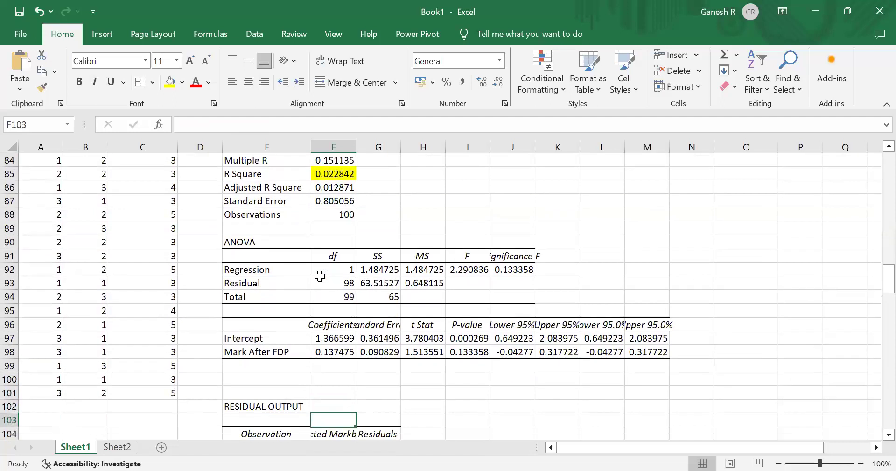
key("Down")
key("Down")
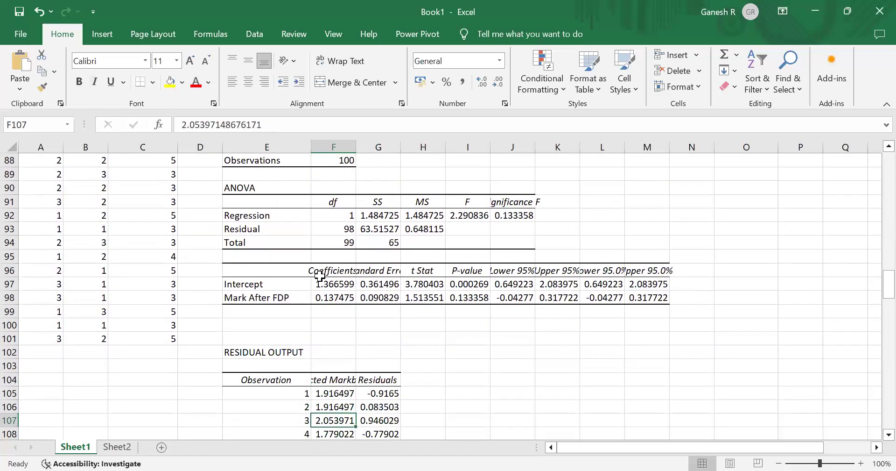
left_click(519, 227)
left_click(498, 211)
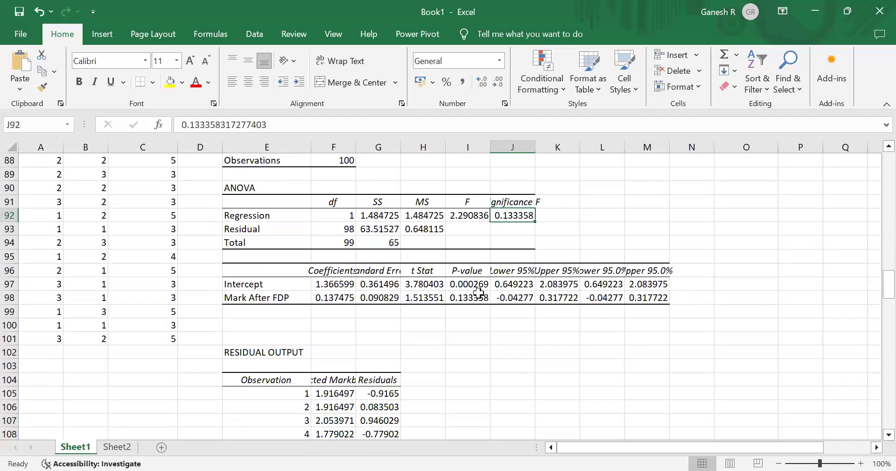
key("Left")
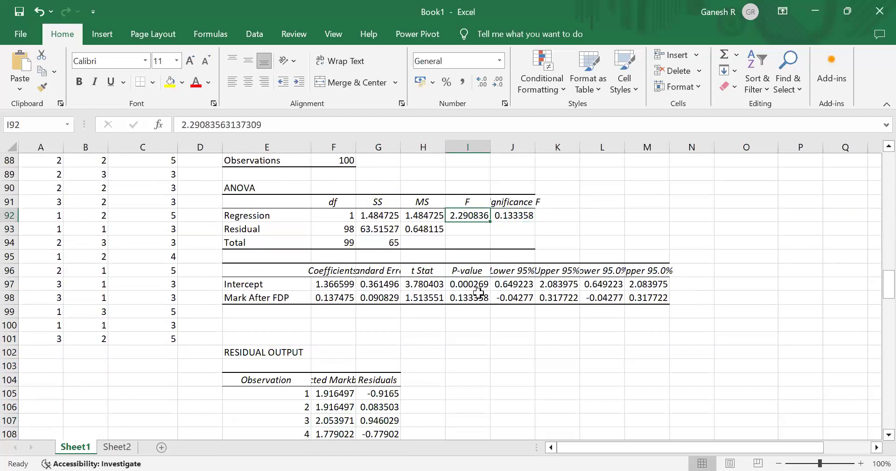
key("Left")
key("Left")
key("Left")
key("Down")
key("Down")
key("Down")
key("Down")
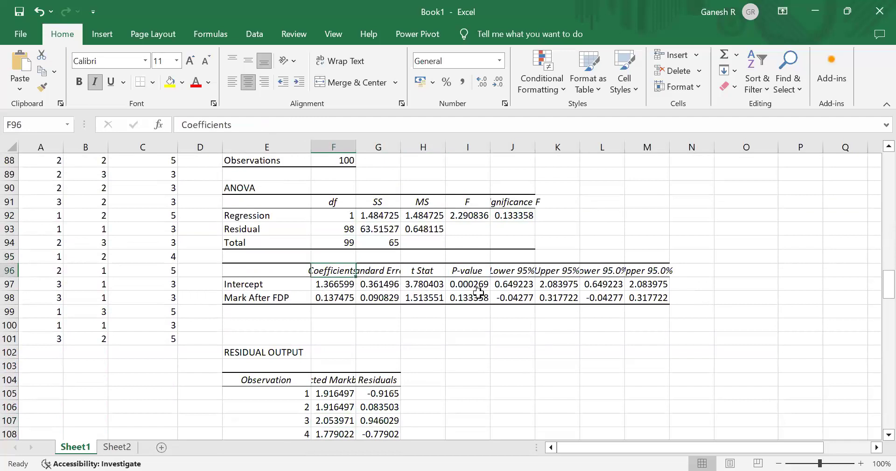
key("Down")
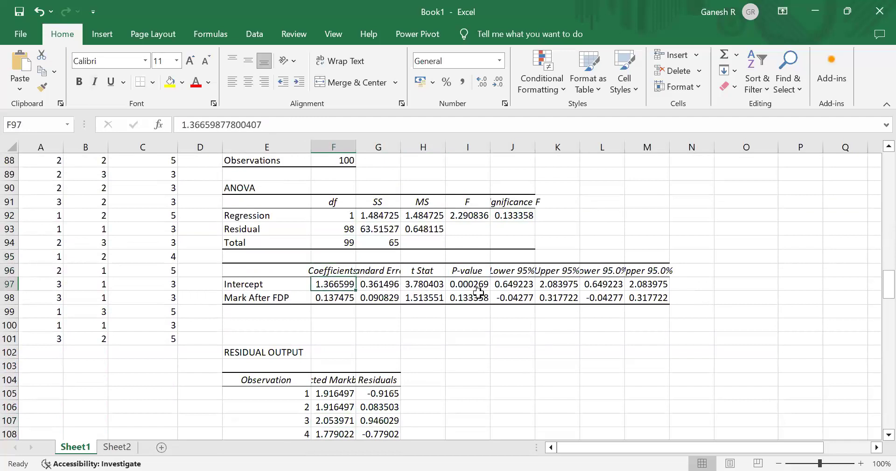
- Examine the residual output rows below the coefficients and return to the summary output
key("Down")
key("Down")
key("Down")
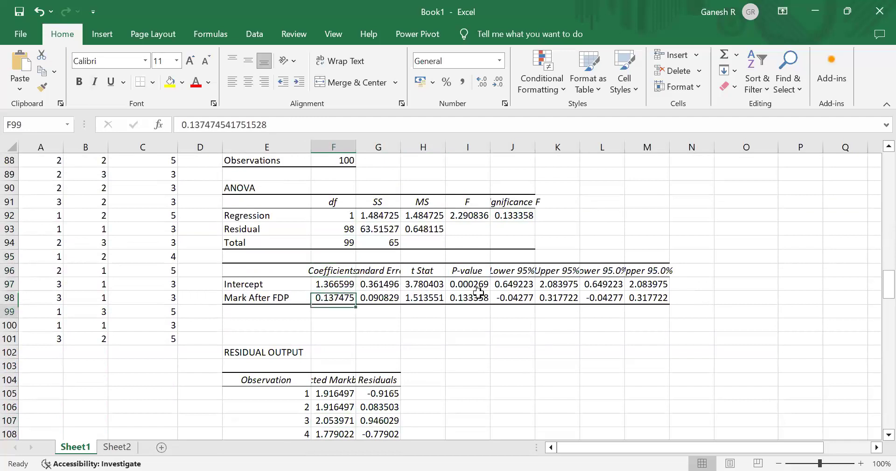
key("Up")
key("Up")
key("Up")
key("Up")
key("Up")
key("Up")
key("Up")
key("Up")
key("Up")
key("Up")
key("Down")
key("Down")
key("Down")
key("Down")
key("Down")
key("Down")
key("Down")
key("Down")
key("Down")
key("Down")
key("Down")
key("Down")
key("Down")
key("Down")
key("Down")
key("Down")
key("Down")
key("Down")
key("Down")
key("Down")
key("Down")
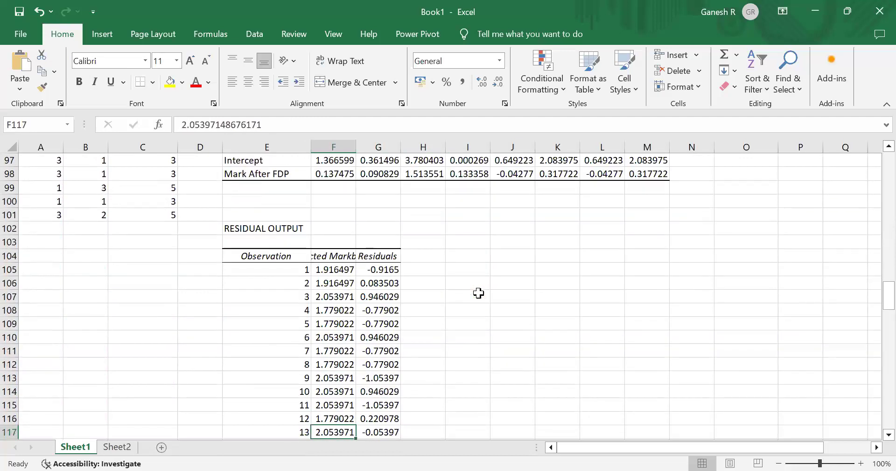
key("Right")
key("Right")
key("Down")
key("Down")
key("Down")
key("Down")
key("Down")
key("Down")
key("Down")
key("Down")
key("Down")
key("Down")
key("Down")
key("Down")
key("Down")
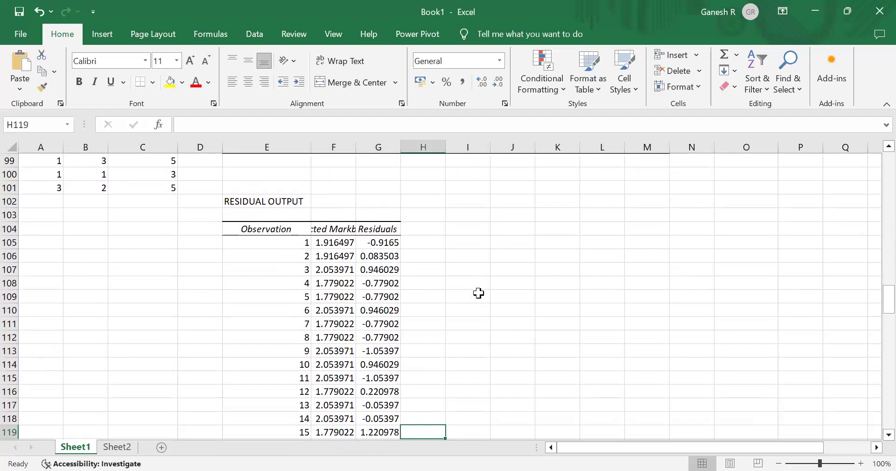
key("Up")
key("Up")
key("Up")
key("Up")
key("Up")
key("Up")
key("Up")
key("Up")
key("Up")
key("Up")
key("Up")
key("Up")
key("Up")
key("Up")
key("Up")
key("Up")
key("Up")
key("Up")
key("Up")
key("Up")
key("Up")
key("Up")
key("Up")
key("Up")
key("Up")
key("Up")
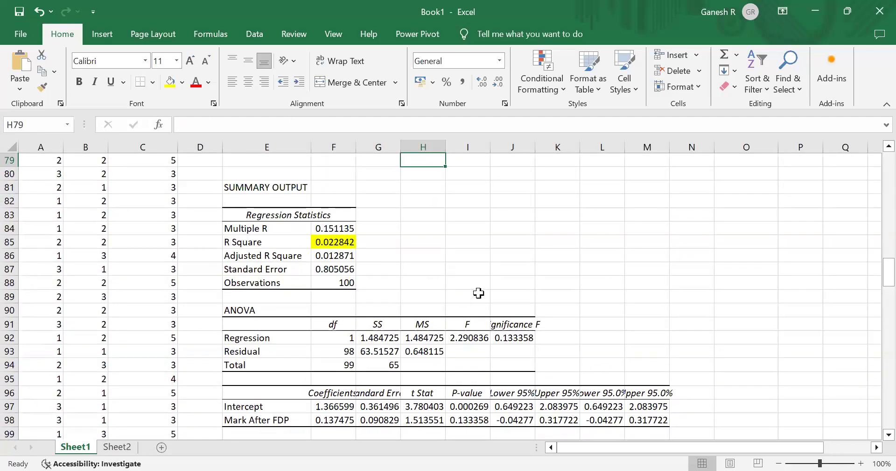
- Browse the popular Office add-ins such as GPT for Excel Word and ChatGPT for Excel
key("alt+Tab")
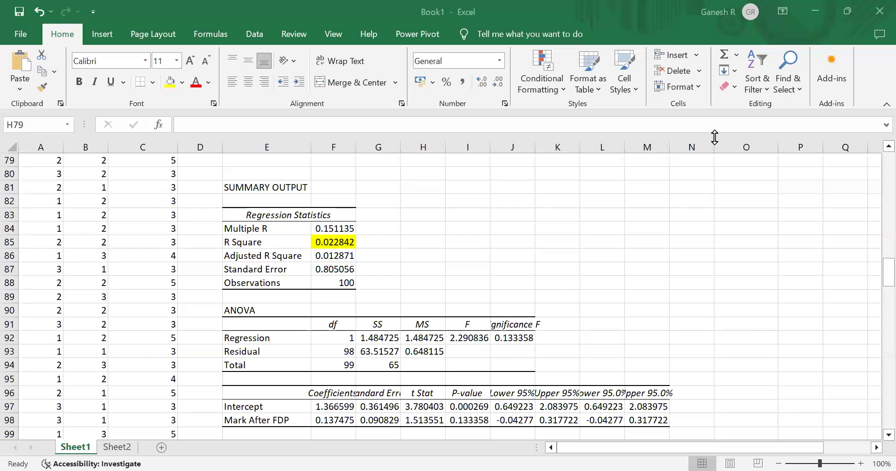
left_click(832, 66)
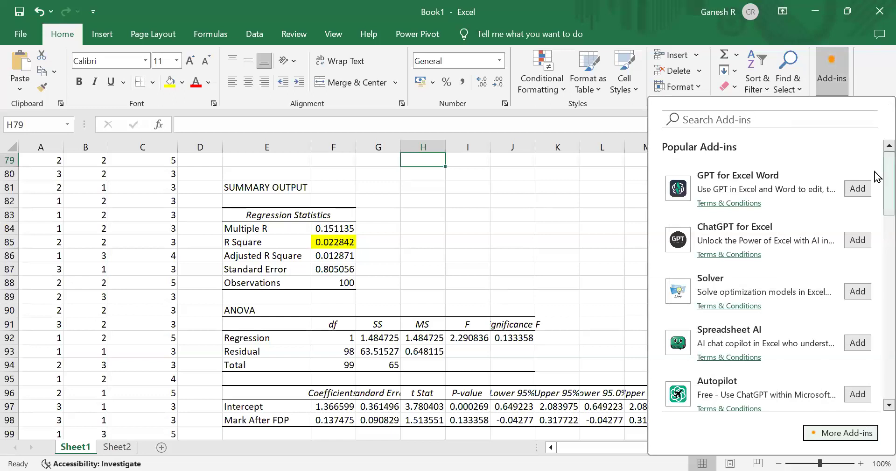
scroll(876, 193, "down", 2)
scroll(878, 183, "up", 2)
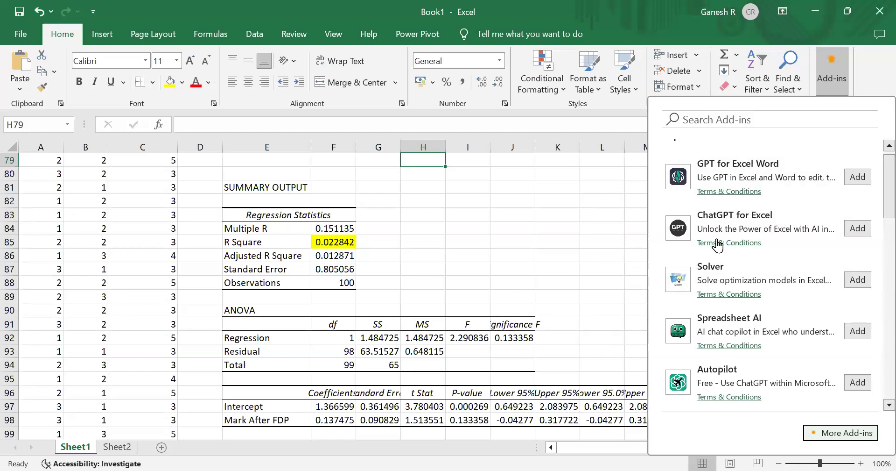
left_click(569, 183)
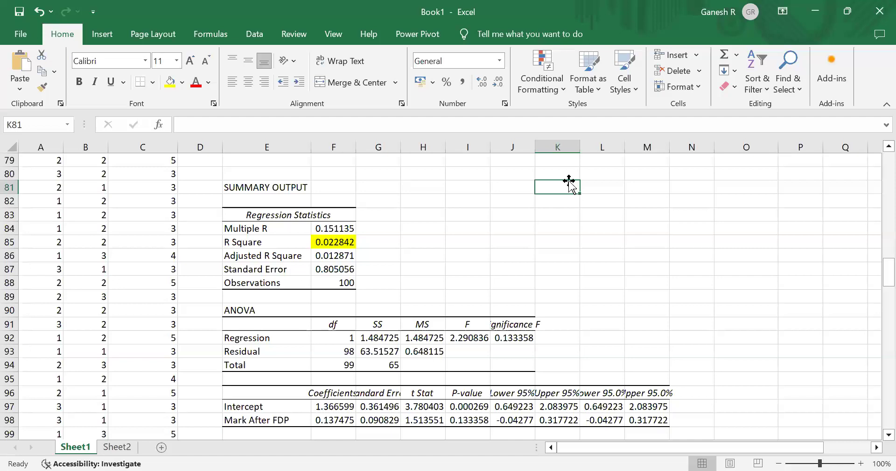
left_click(827, 88)
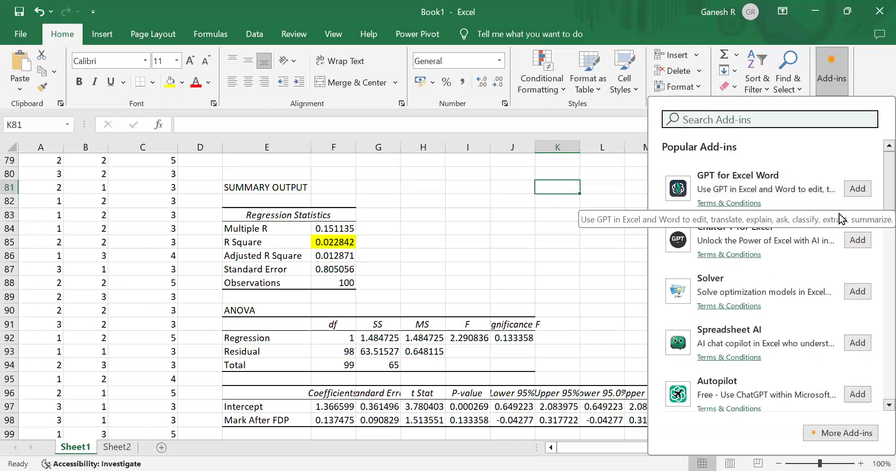
left_click(537, 172)
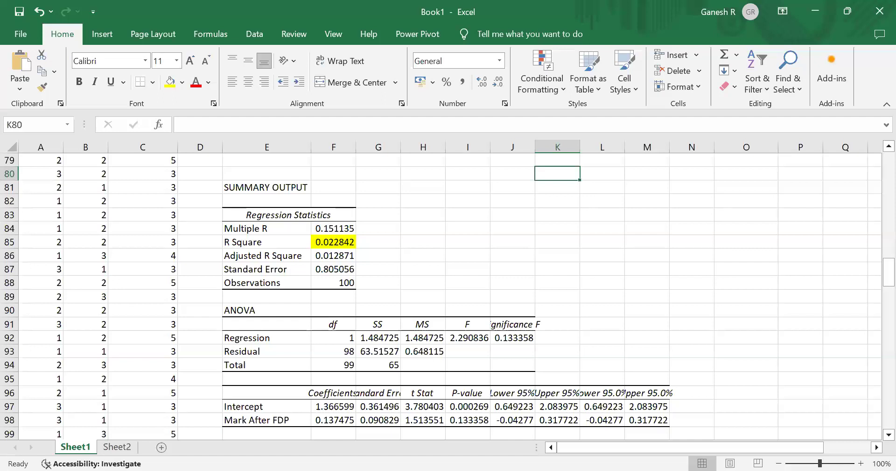
- Jump to the top of Sheet1 and browse the Financial functions list
key("ctrl+Home")
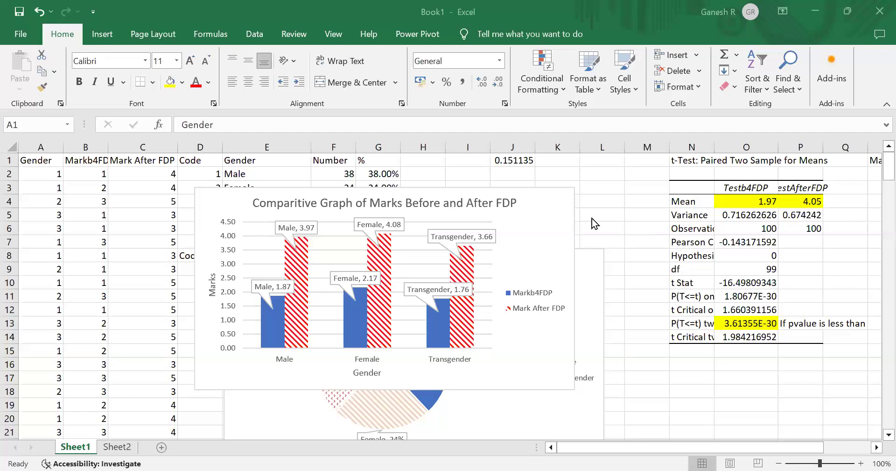
left_click(202, 35)
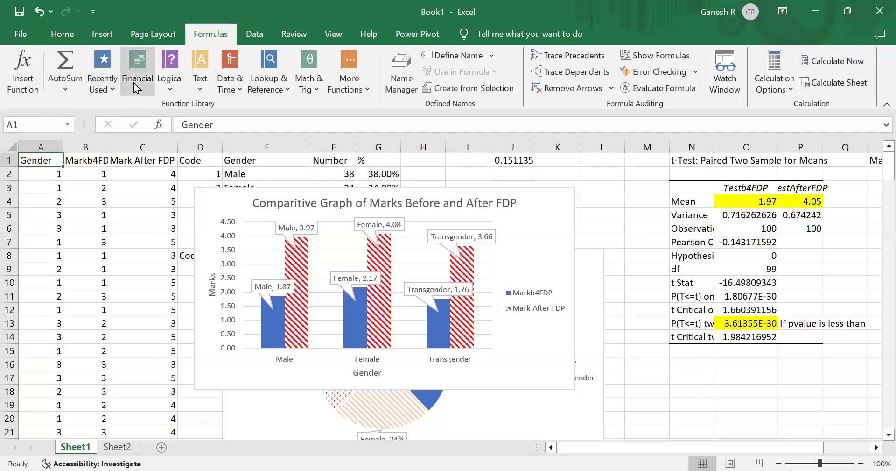
left_click(143, 91)
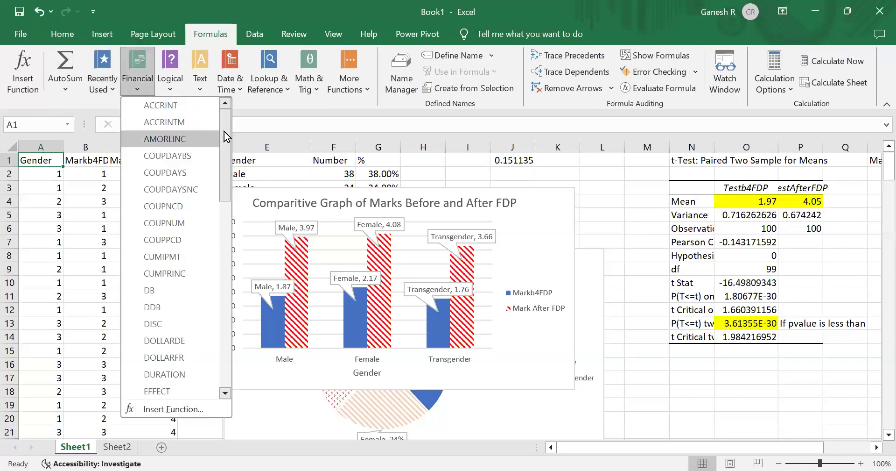
left_click_drag(224, 130, 219, 201)
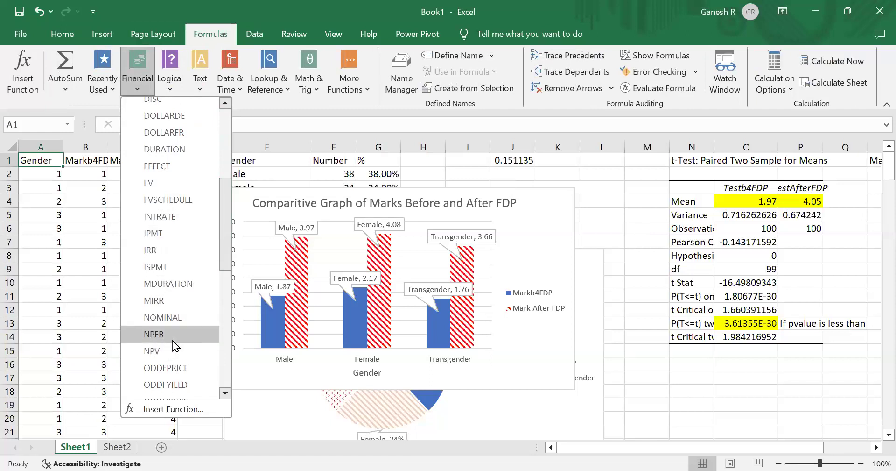
left_click_drag(227, 212, 209, 206)
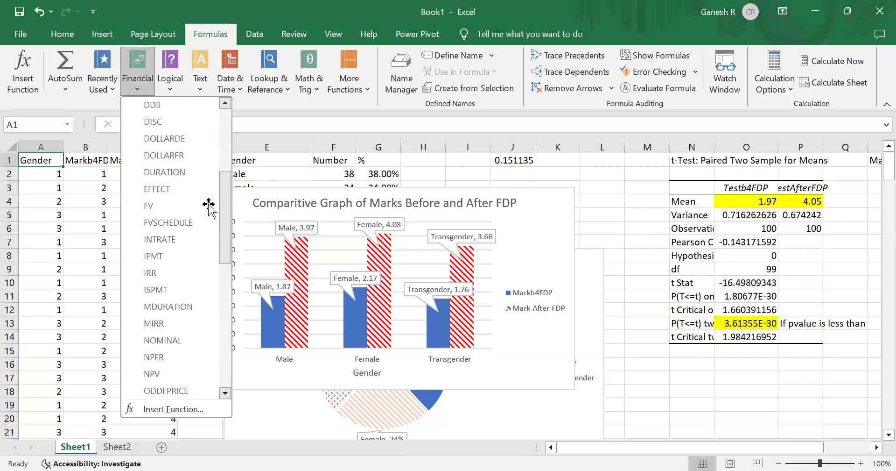
key("Escape")
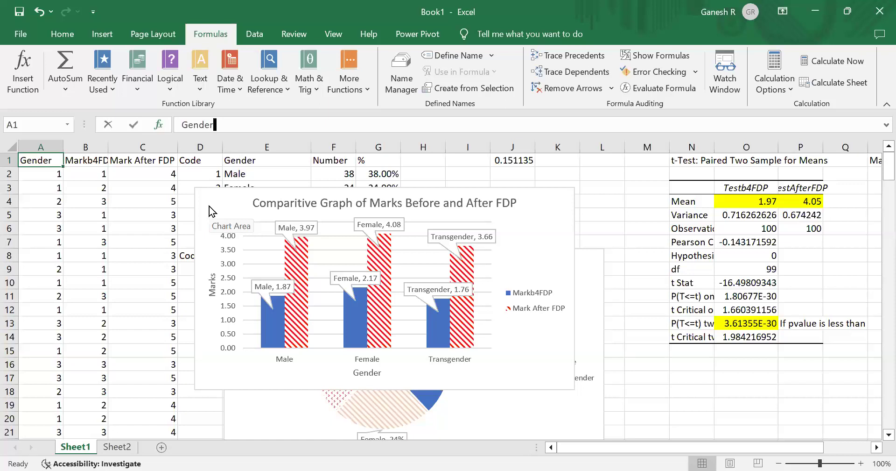
- Open the Insert Function dialog and browse the Financial category's functions and their descriptions
key("shift+F3")
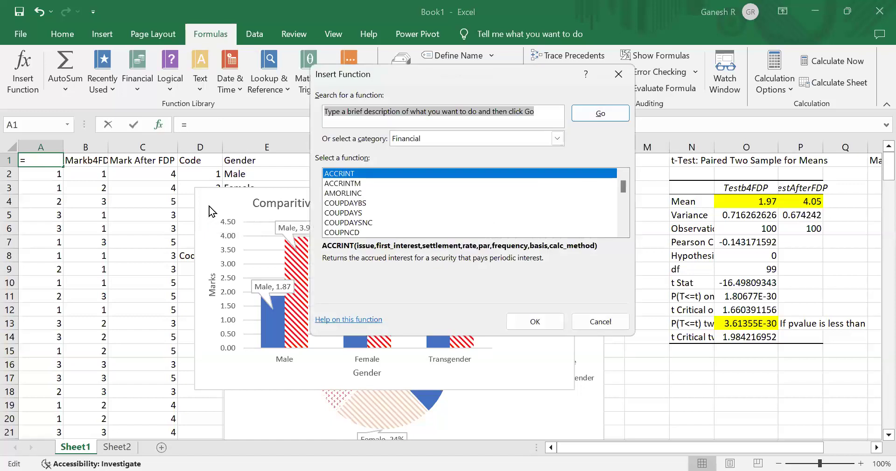
key("alt+Tab")
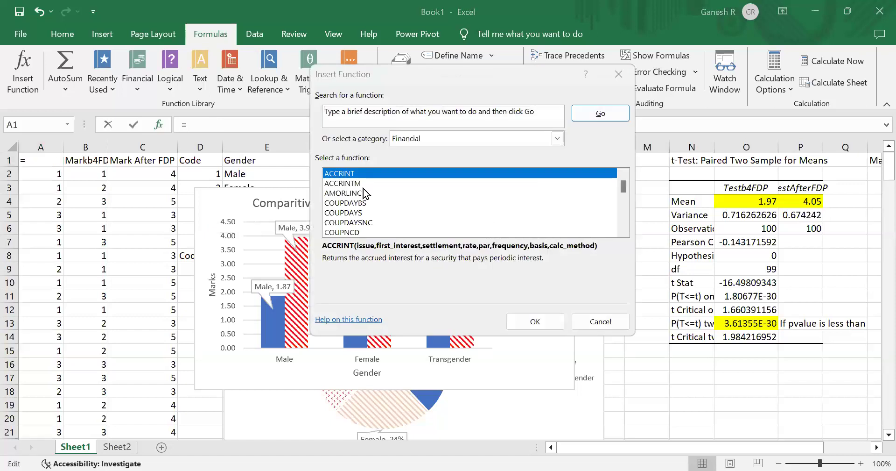
key("alt+Tab")
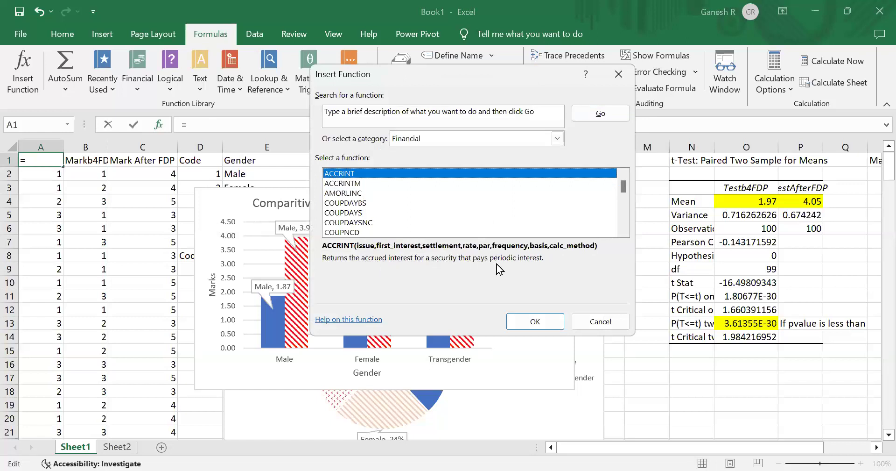
key("Down")
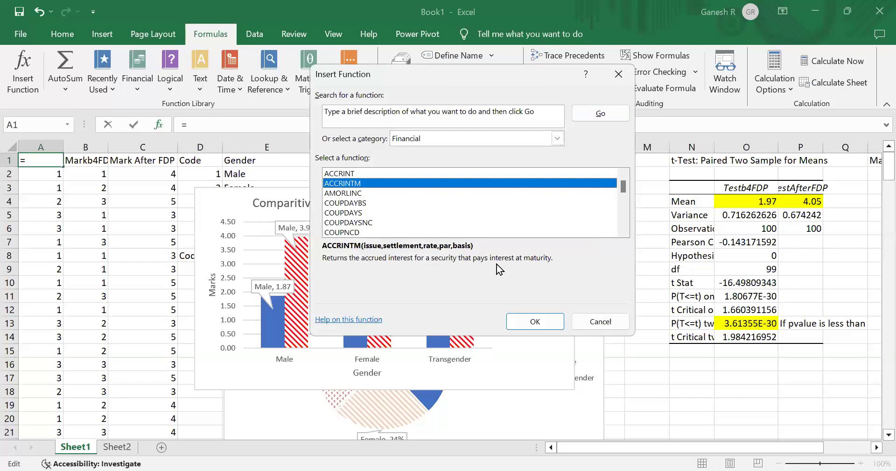
key("d")
key("Down")
key("Up")
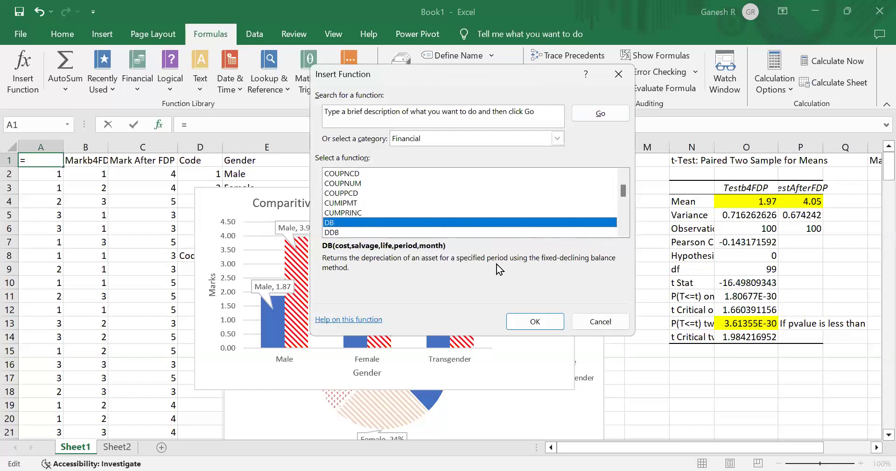
key("Down")
key("Up")
key("Down")
key("Down")
key("Down")
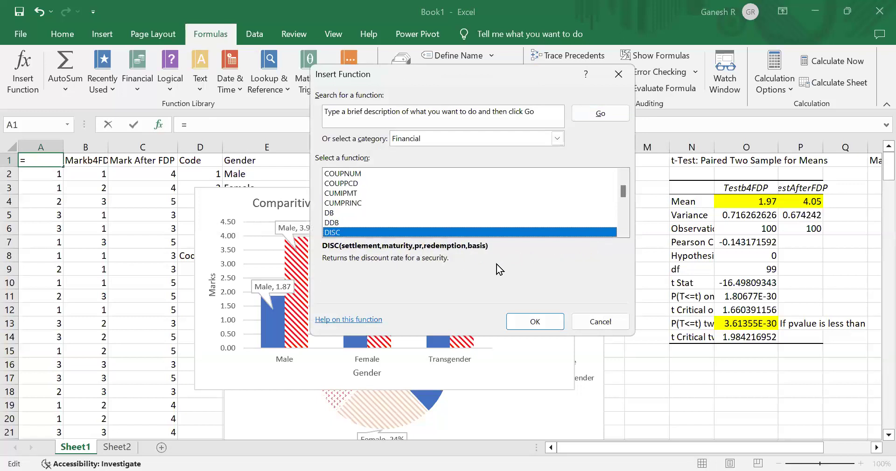
key("Down")
key("Down")
key("Down")
key("Down")
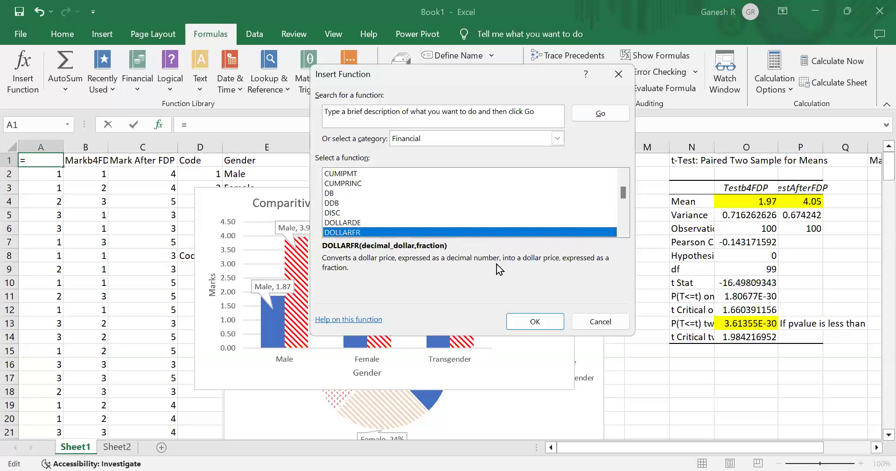
key("Down")
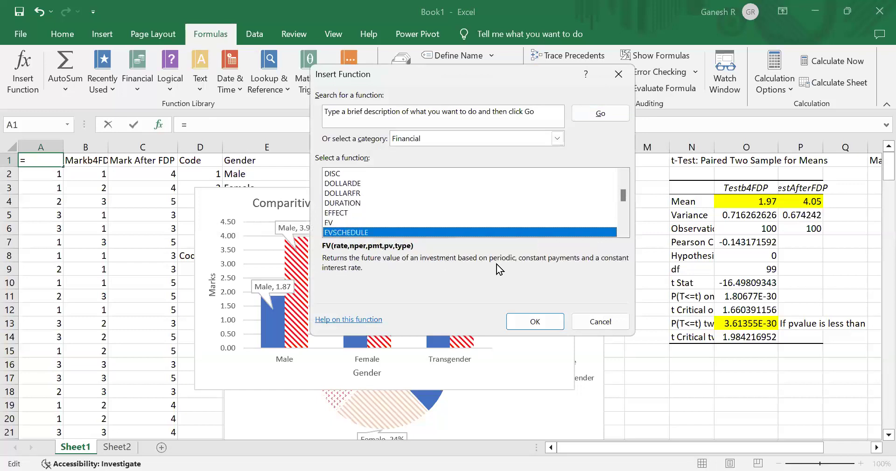
key("Down")
key("Down")
key("Down")
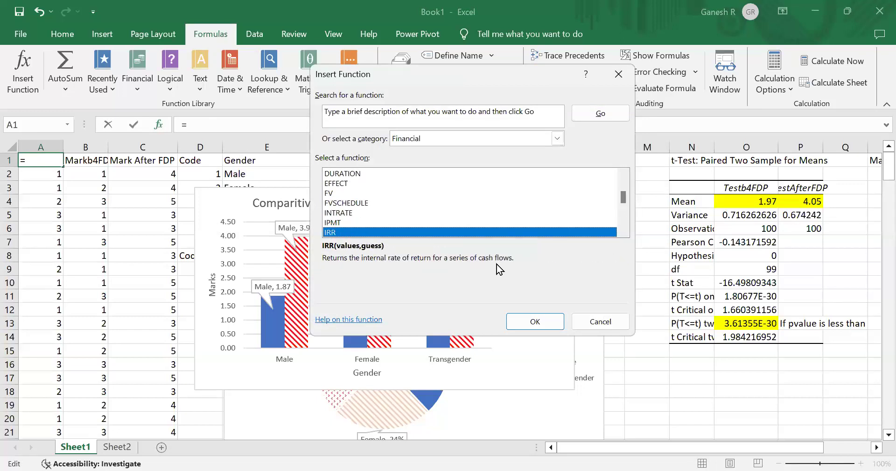
key("Down")
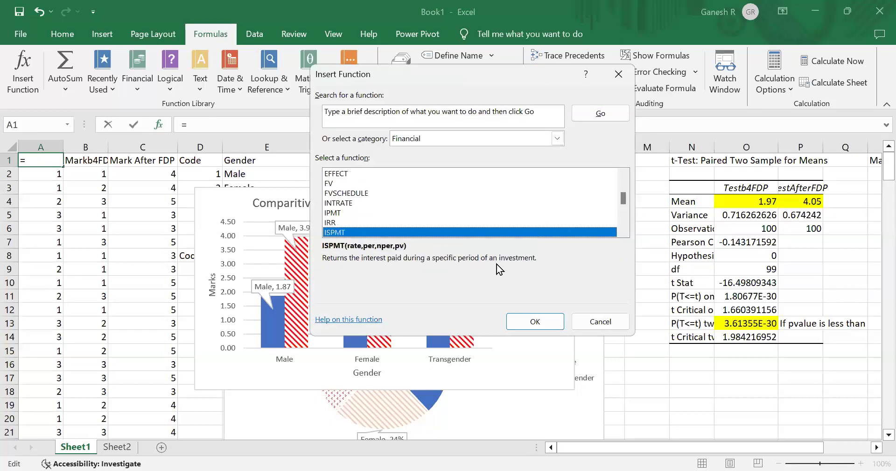
key("Down")
key("Down")
key("Down")
key("Down")
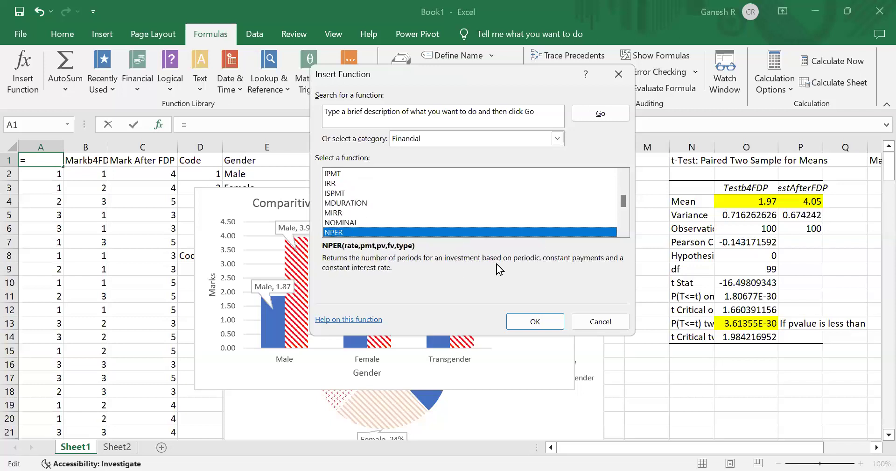
key("Up")
key("Up")
key("Up")
key("Up")
key("Up")
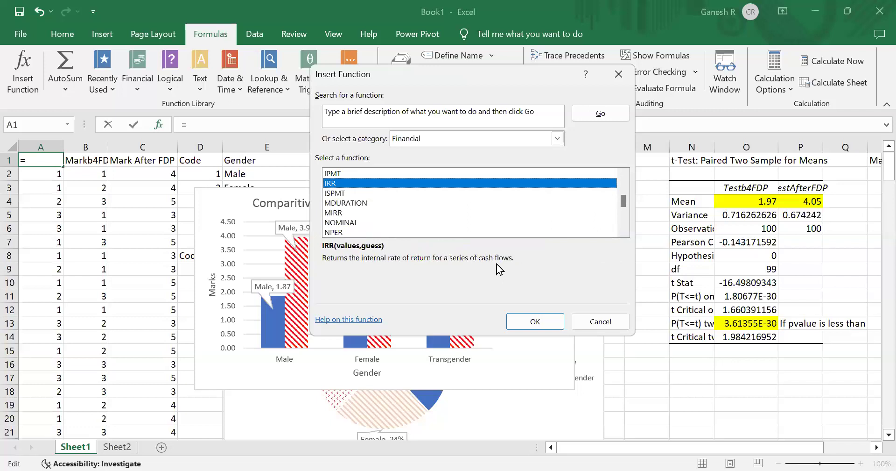
- Inspect the IRR function's argument fields and close it without inserting the function
key("Return")
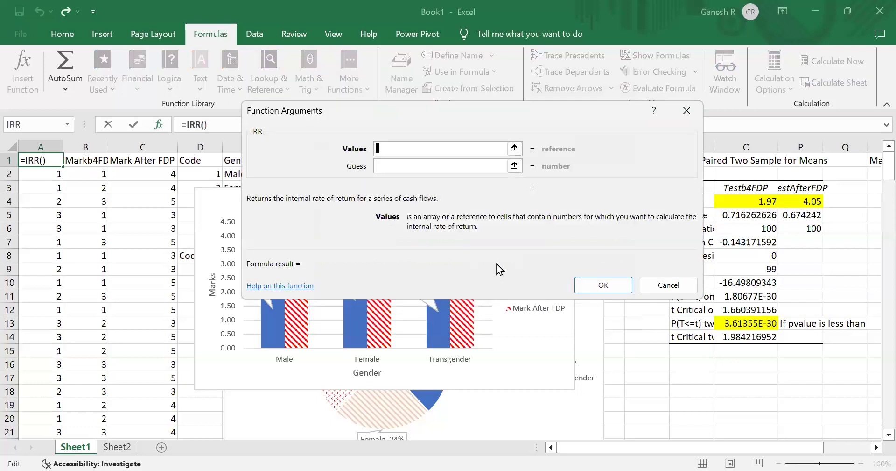
left_click(453, 168)
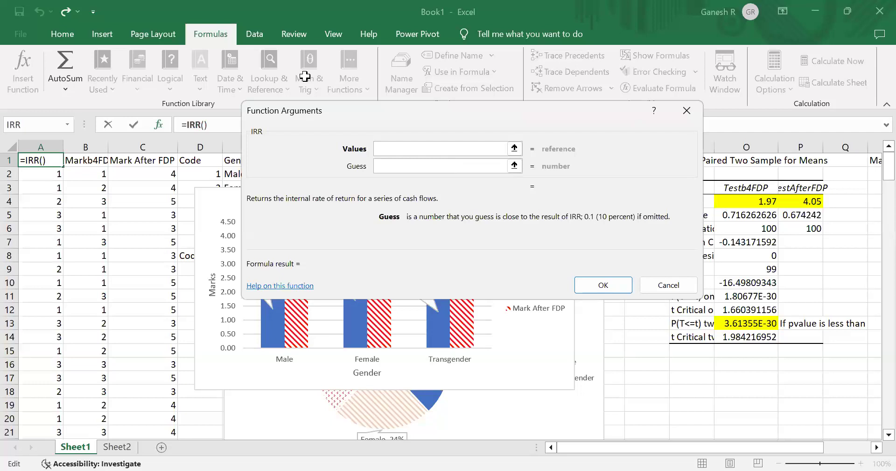
key("Escape")
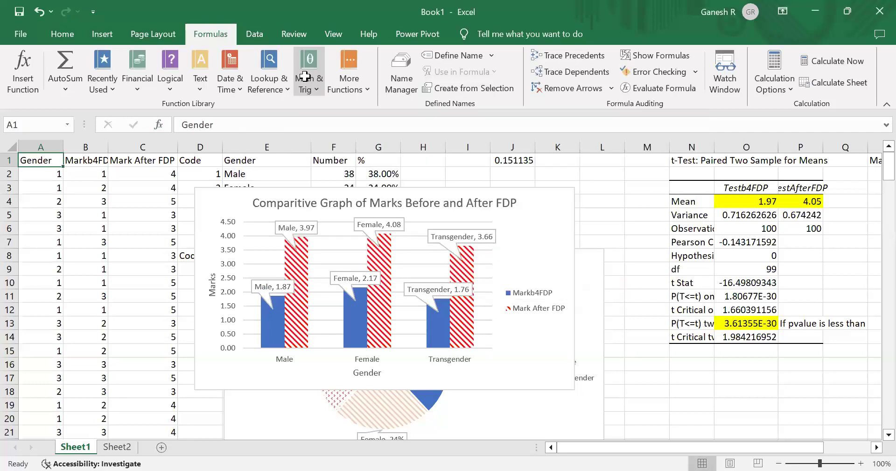